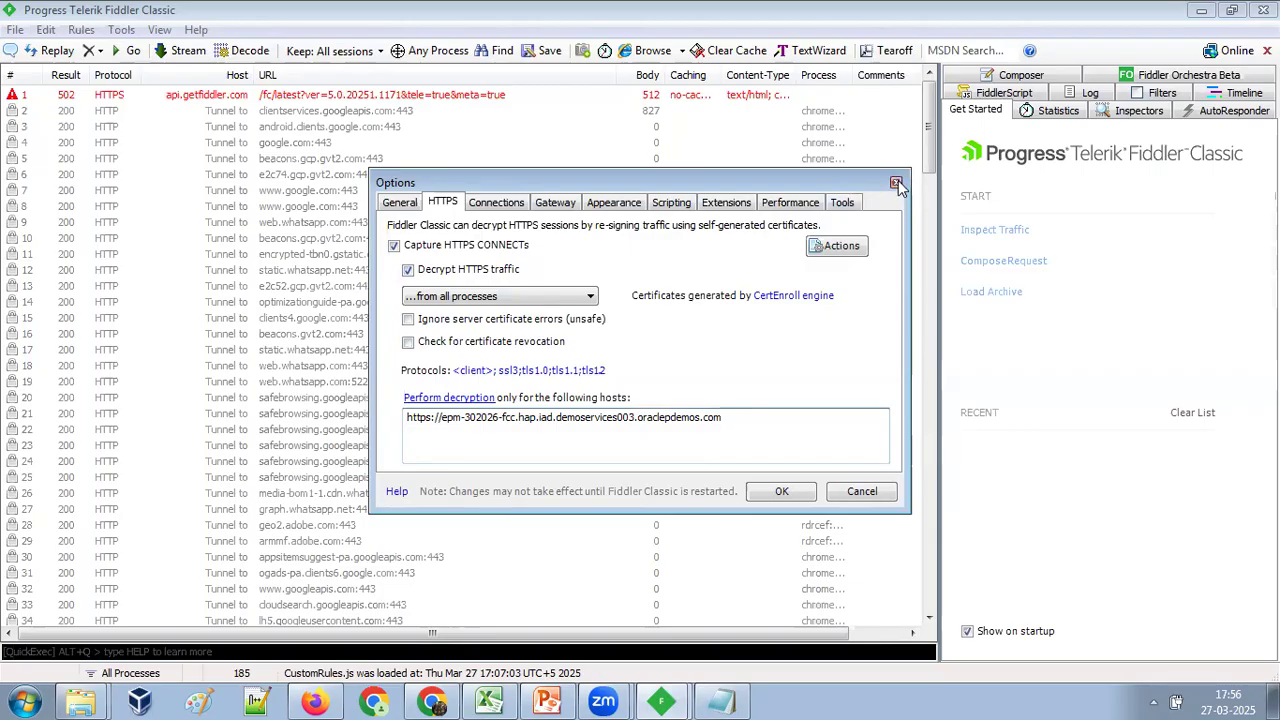
Start traffic capture and switch to the Data Input2 worksheet in Excel.
{"action": "left_click", "coordinate": [16, 31]}
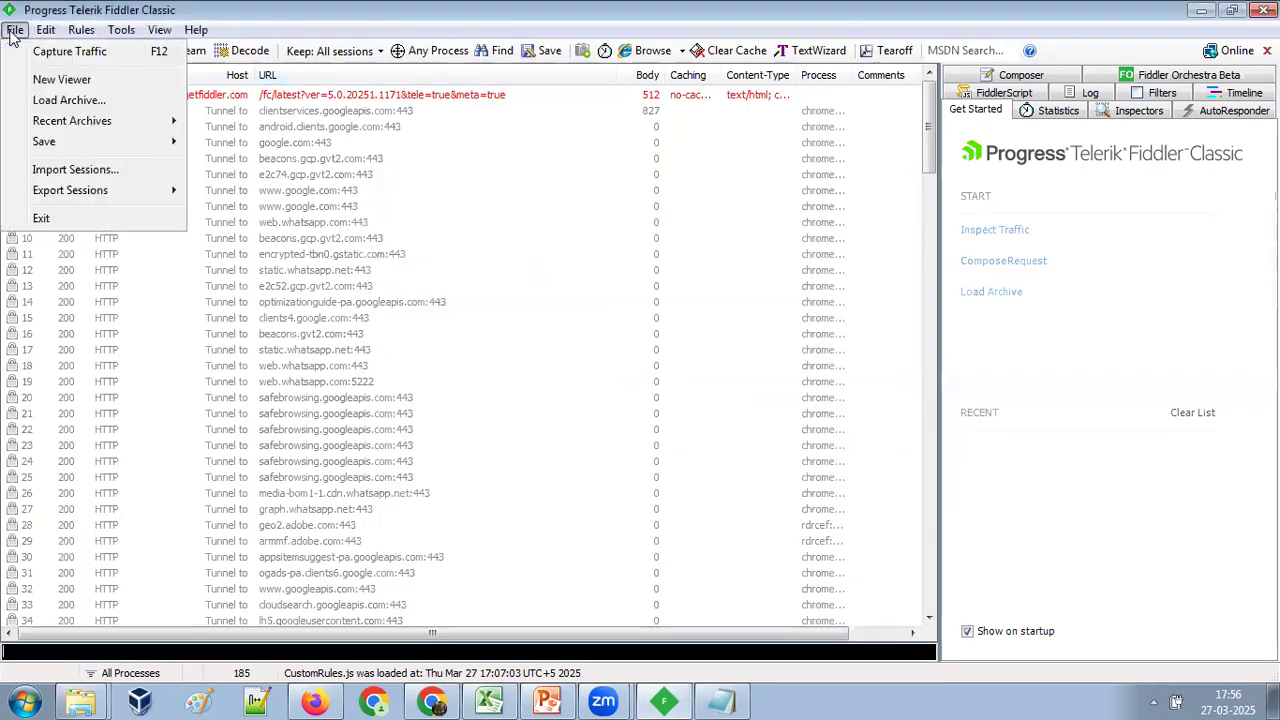
{"action": "left_click", "coordinate": [85, 52]}
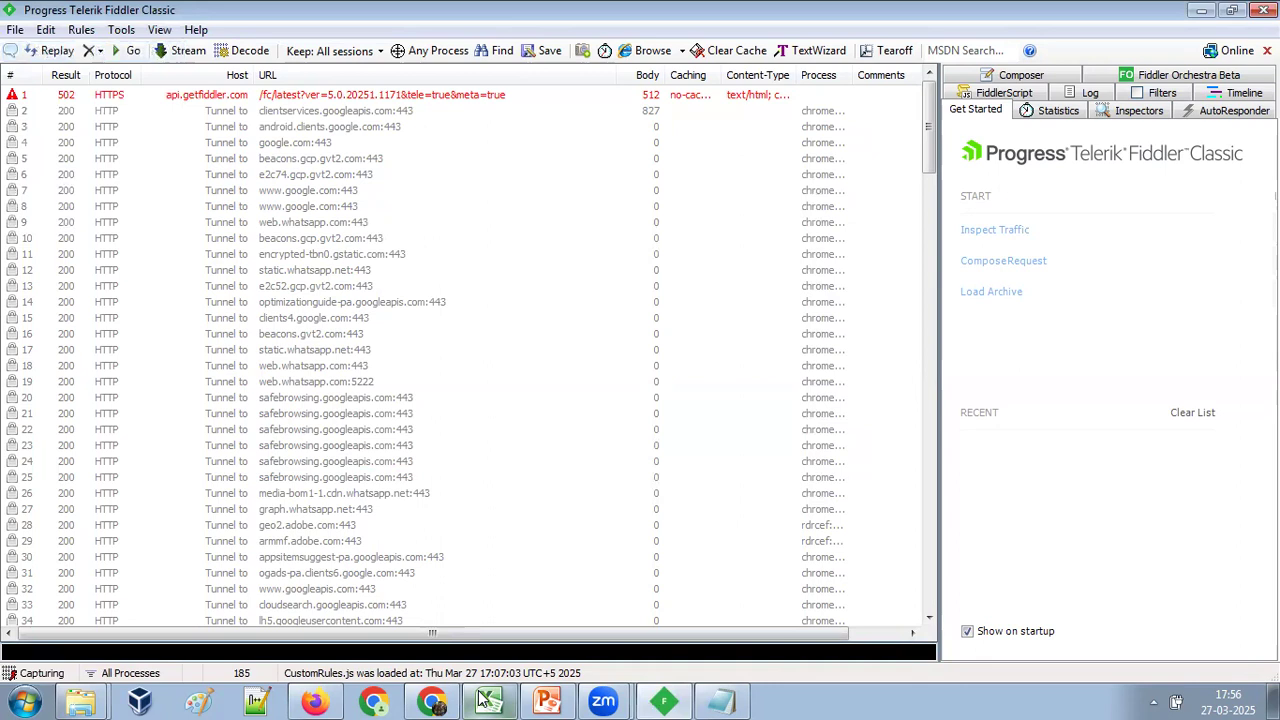
{"action": "left_click", "coordinate": [486, 701]}
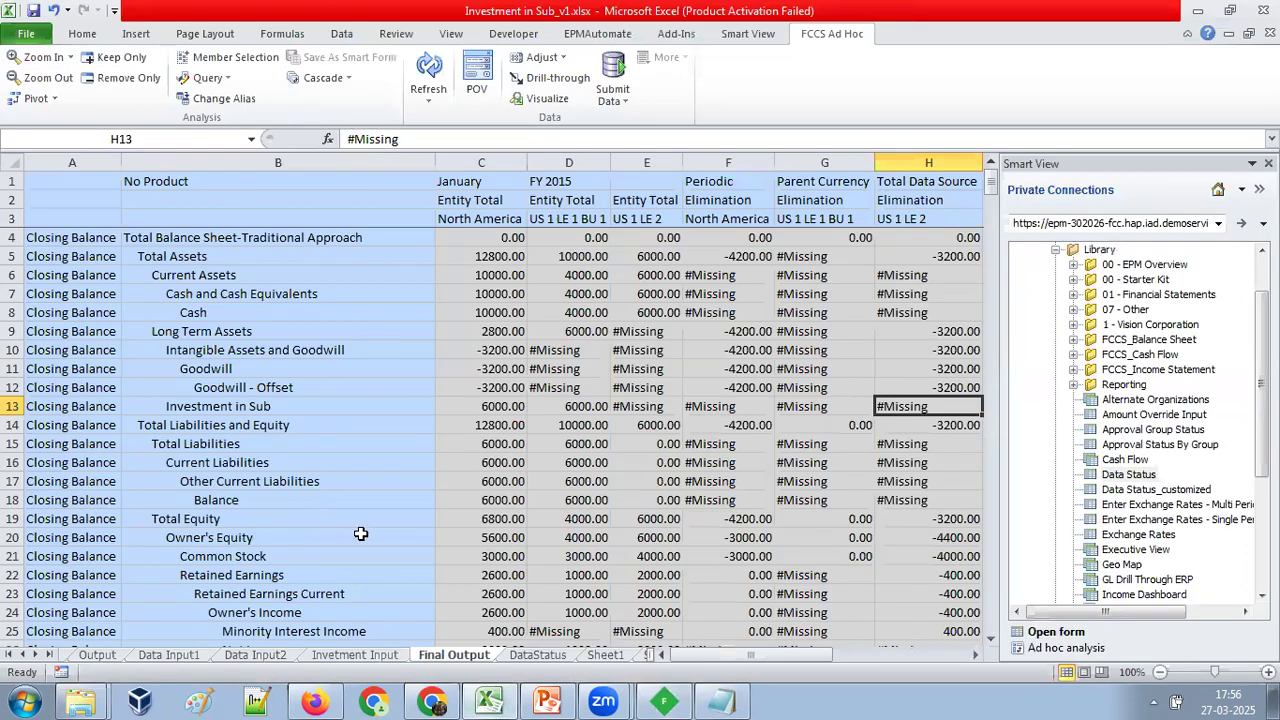
{"action": "left_click", "coordinate": [145, 656]}
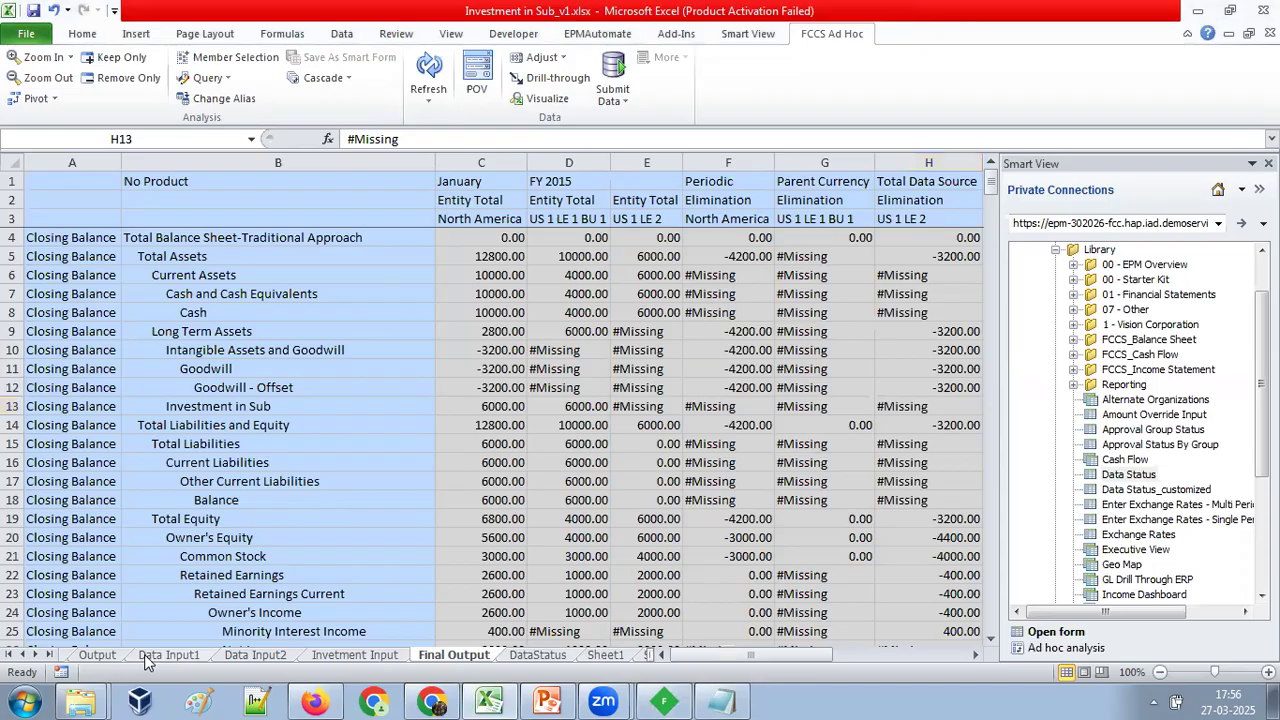
{"action": "left_click", "coordinate": [258, 656]}
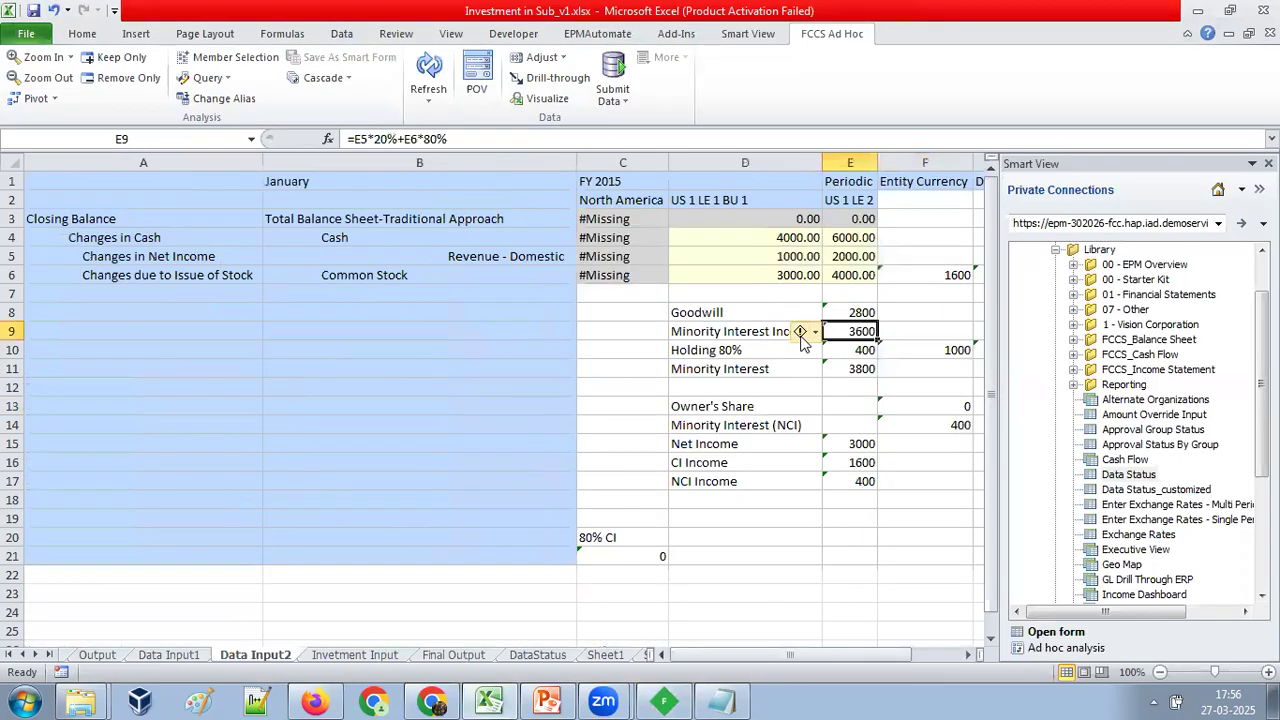
Set the Cash value for US 1 LE 1 BU 1 to 5000.
{"action": "mouse_move", "coordinate": [758, 240]}
{"action": "left_mouse_down"}
{"action": "mouse_move", "coordinate": [840, 240]}
{"action": "mouse_move", "coordinate": [757, 240]}
{"action": "left_mouse_up"}
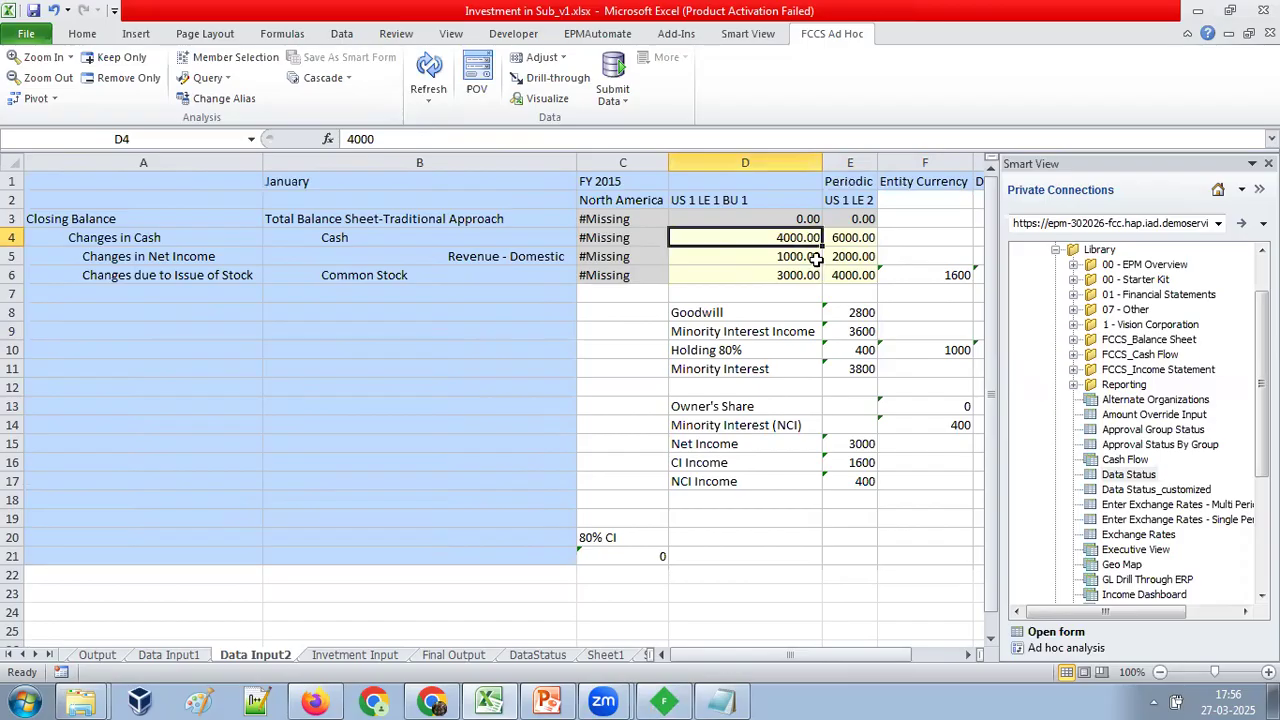
{"action": "left_click", "coordinate": [612, 200]}
{"action": "left_click", "coordinate": [710, 198]}
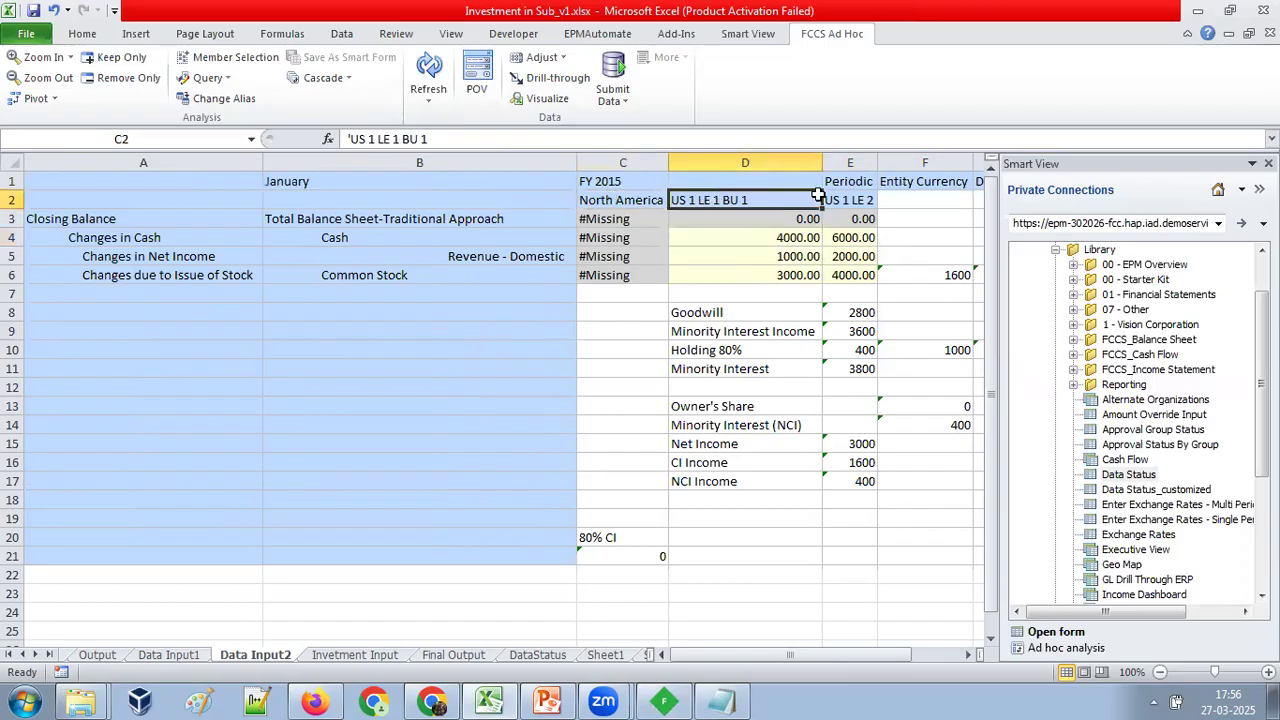
{"action": "left_click", "coordinate": [797, 238]}
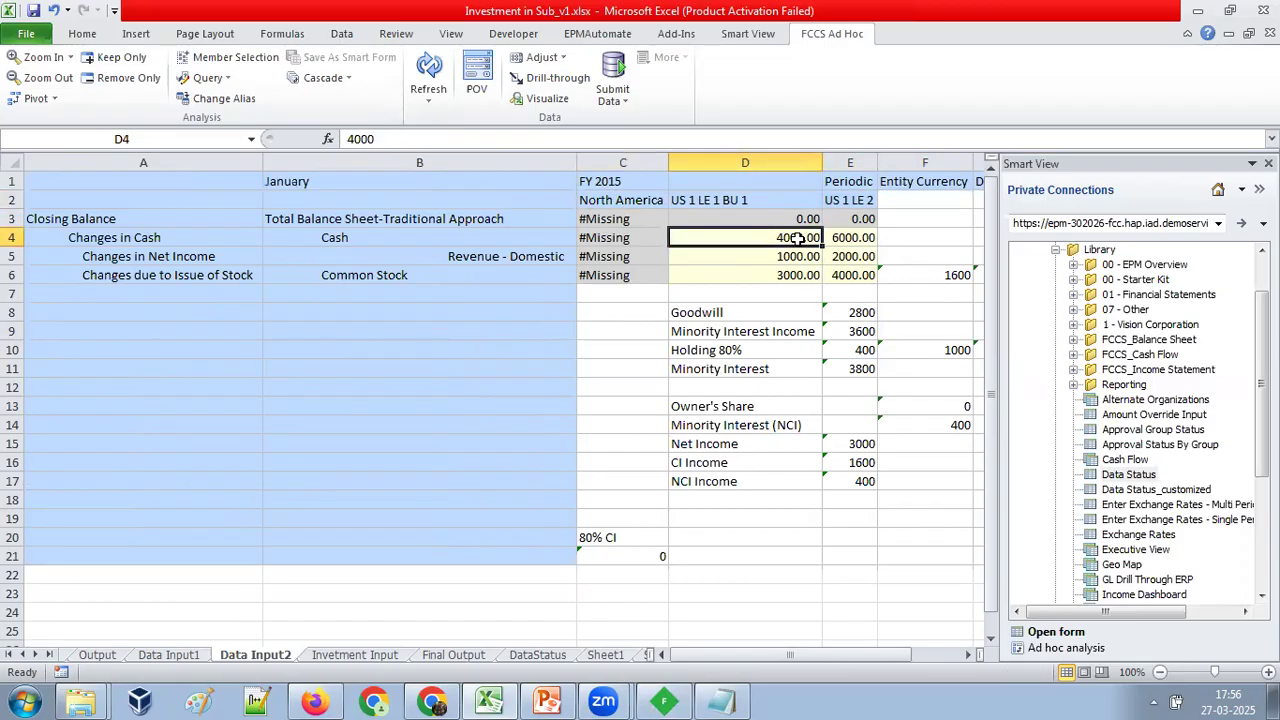
{"action": "type", "text": "5000"}
{"action": "key", "text": "Return"}
{"action": "key", "text": "Up"}
{"action": "key", "text": "Right"}
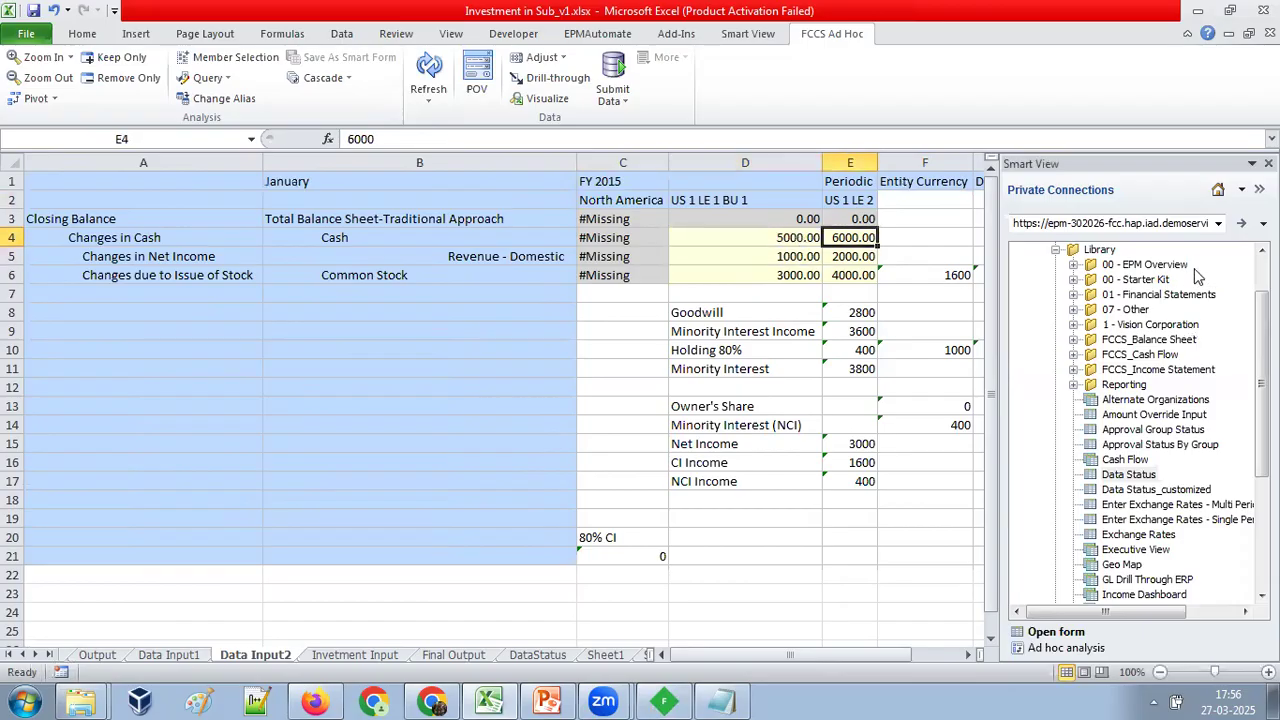
Start ad hoc analysis on the Data Input2 sheet from the VisCnsl application, using the Consol plan type.
{"action": "scroll", "coordinate": [1197, 276], "scroll_direction": "up", "scroll_amount": 2}
{"action": "right_click", "coordinate": [1085, 250]}
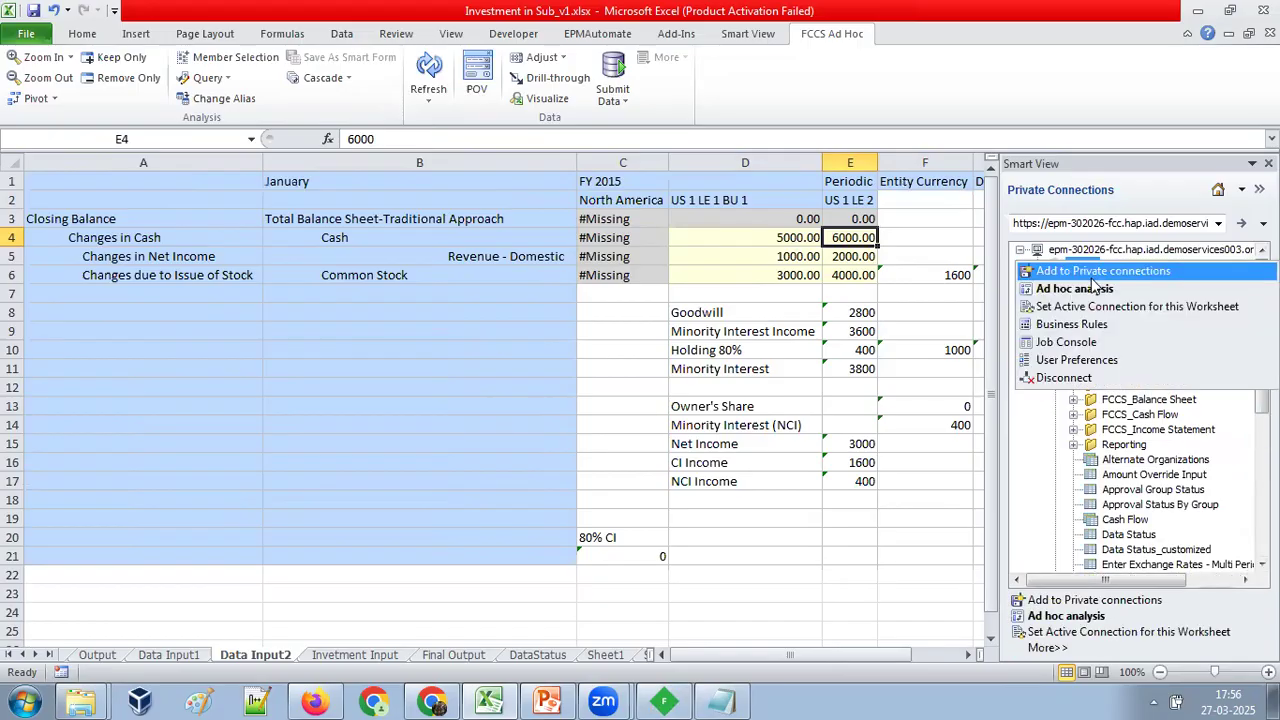
{"action": "left_click", "coordinate": [1093, 288]}
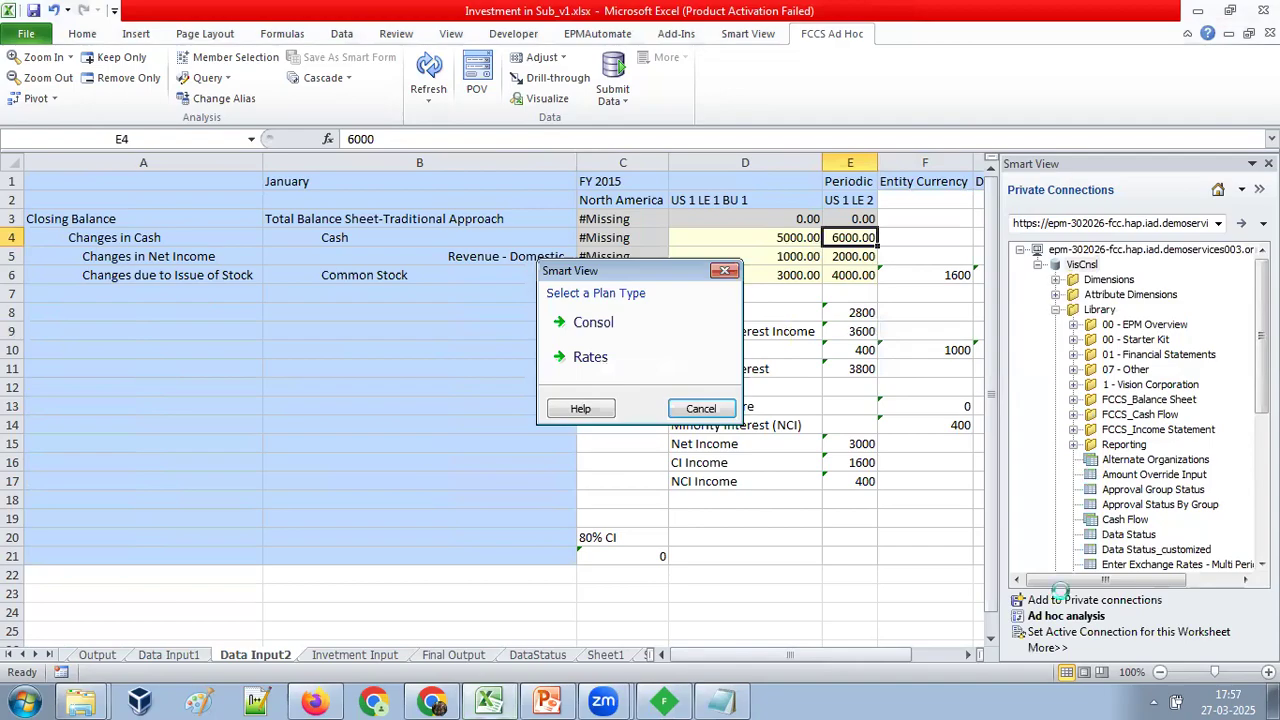
{"action": "left_click", "coordinate": [630, 338]}
{"action": "left_click", "coordinate": [632, 340]}
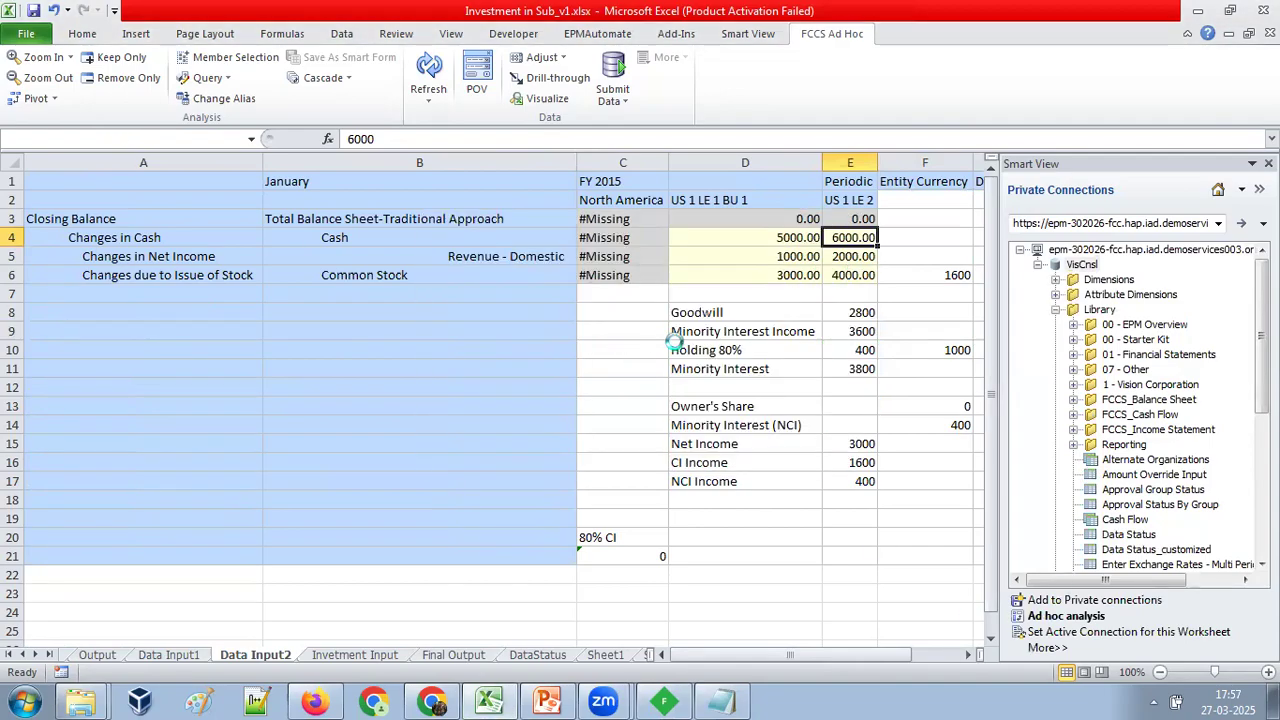
Set Cash to 6000 for US 1 LE 1 BU 1 and 7000 for US 1 LE 2.
{"action": "left_click", "coordinate": [805, 240]}
{"action": "type", "text": "60"}
{"action": "key", "text": "Tab"}
{"action": "type", "text": "70"}
{"action": "key", "text": "Return"}
Set the Common Stock value for US 1 LE 1 BU 1 to 5000.
{"action": "key", "text": "Left"}
{"action": "key", "text": "Down"}
{"action": "key", "text": "Up"}
{"action": "key", "text": "Down"}
{"action": "type", "text": "5"}
{"action": "key", "text": "Return"}
Set the Common Stock value for US 1 LE 2 to 5000.
{"action": "key", "text": "Up"}
{"action": "key", "text": "Left"}
{"action": "key", "text": "Right"}
{"action": "key", "text": "Up"}
{"action": "key", "text": "Left"}
{"action": "key", "text": "Left"}
{"action": "key", "text": "Right"}
{"action": "key", "text": "Right"}
{"action": "key", "text": "Right"}
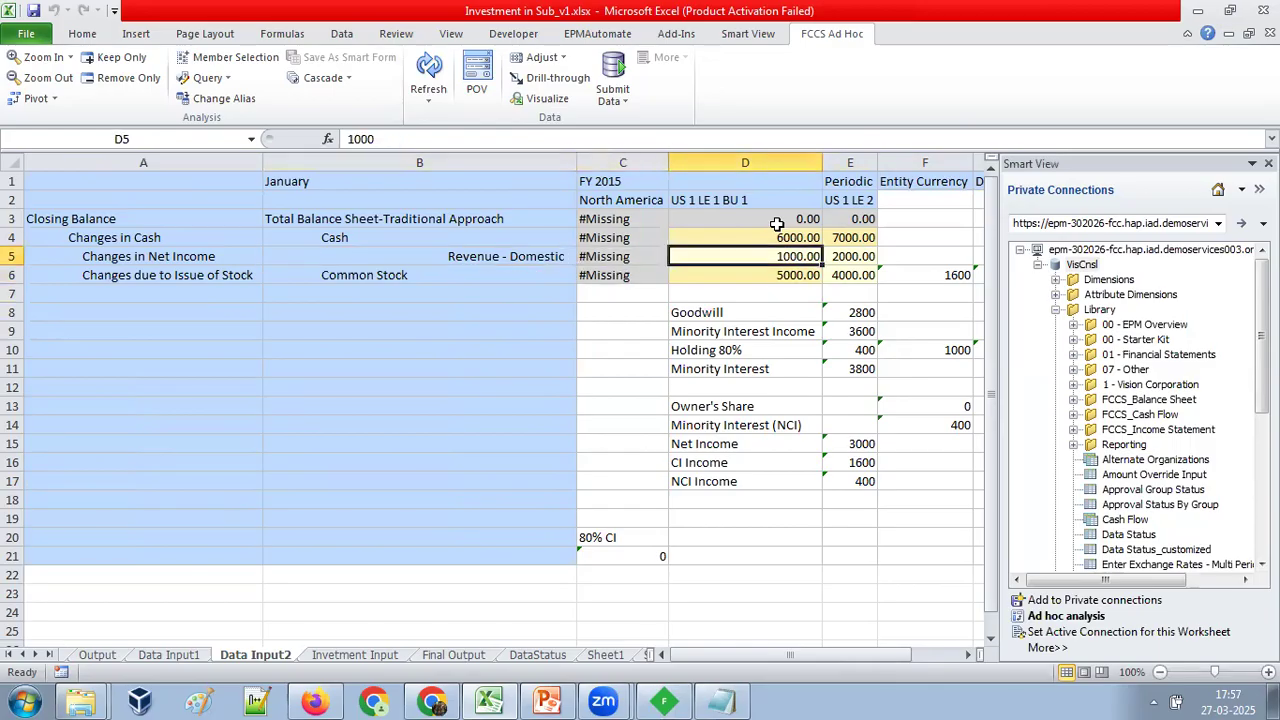
{"action": "key", "text": "Up"}
{"action": "key", "text": "Up"}
{"action": "key", "text": "Left"}
{"action": "key", "text": "Right"}
{"action": "key", "text": "Down"}
{"action": "key", "text": "Down"}
{"action": "key", "text": "Down"}
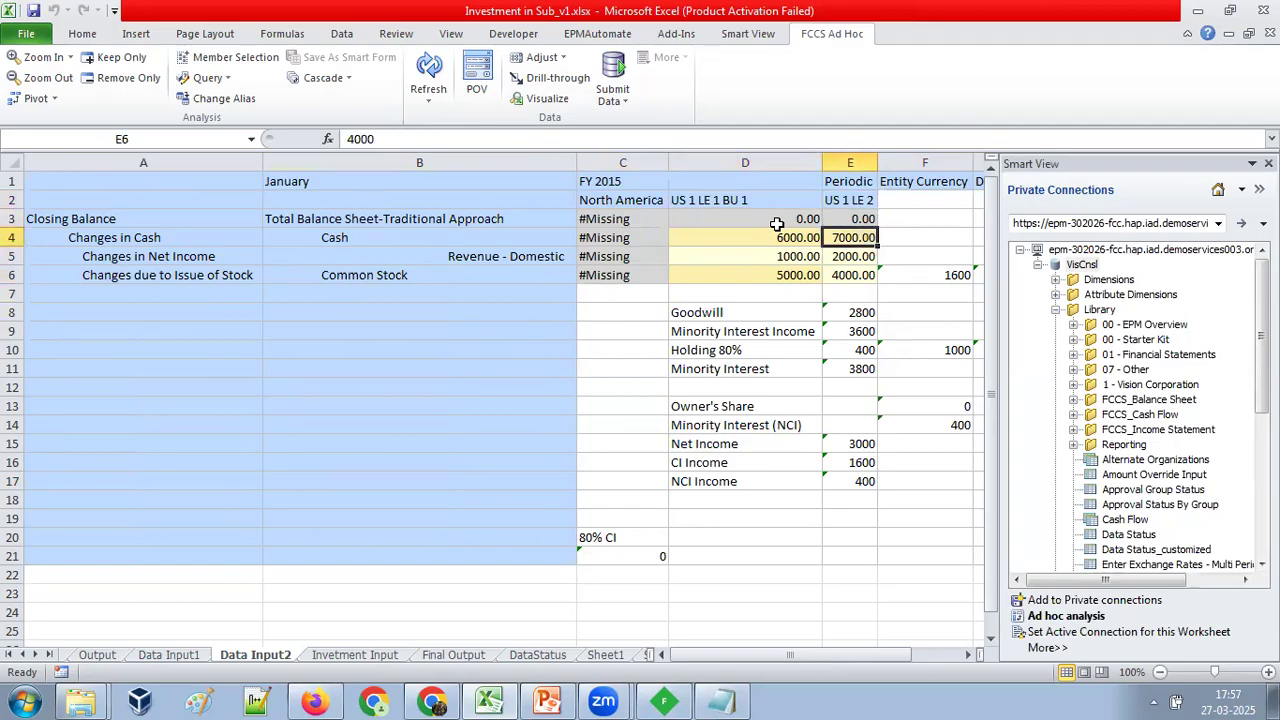
{"action": "type", "text": "5000"}
{"action": "key", "text": "Return"}
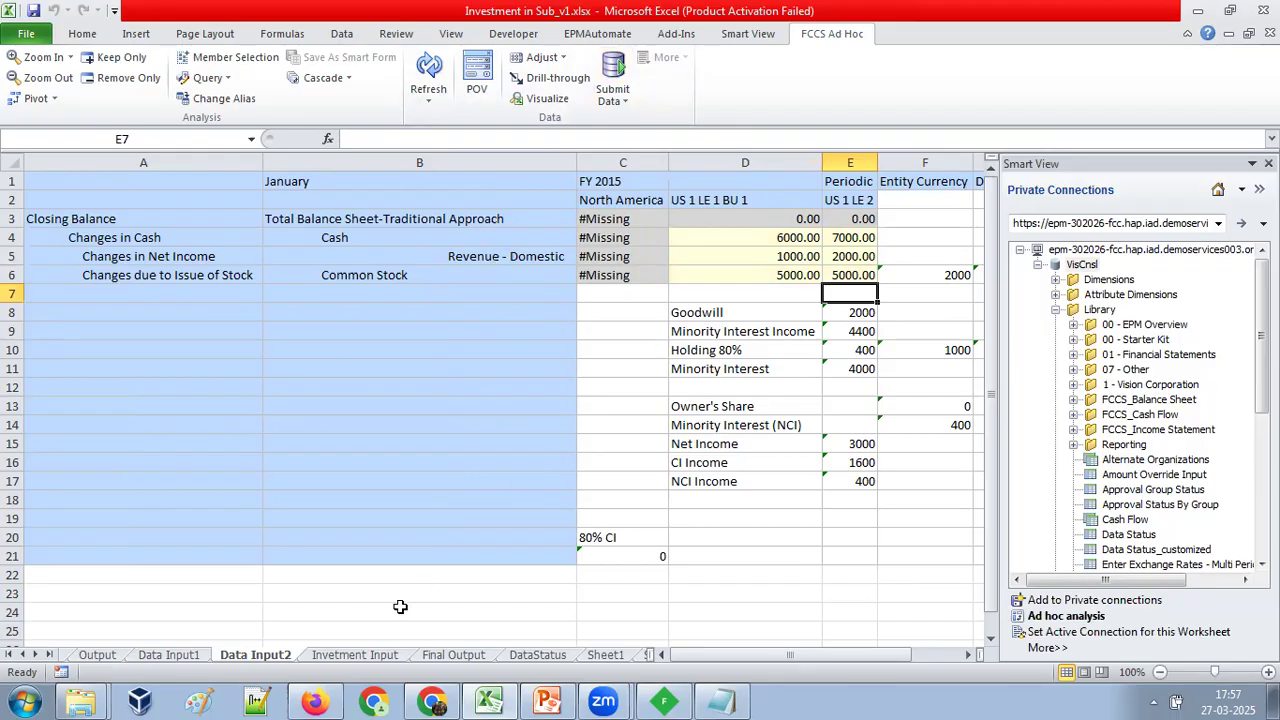
Open the Invetment Input sheet and start ad hoc analysis on it from VisCnsl with the Consol plan type.
{"action": "left_click", "coordinate": [360, 656]}
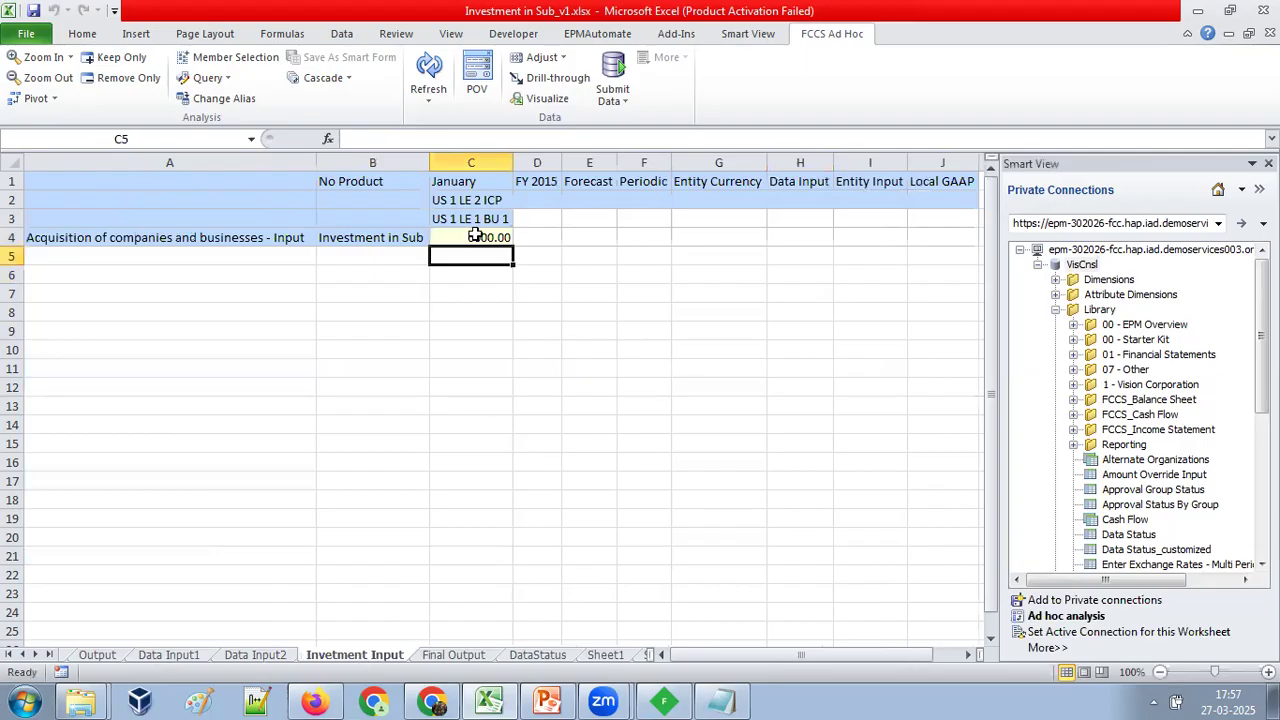
{"action": "right_click", "coordinate": [1081, 268]}
{"action": "left_click", "coordinate": [1100, 286]}
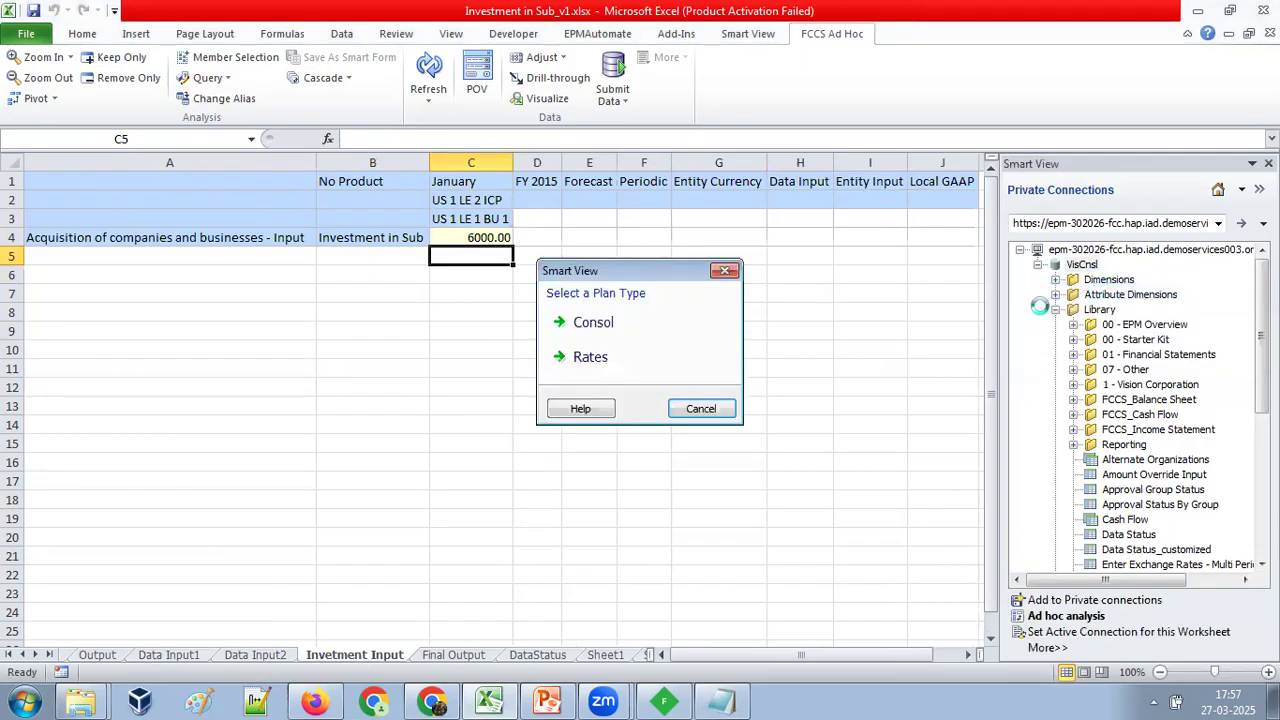
{"action": "left_click", "coordinate": [628, 328]}
{"action": "left_click", "coordinate": [630, 340]}
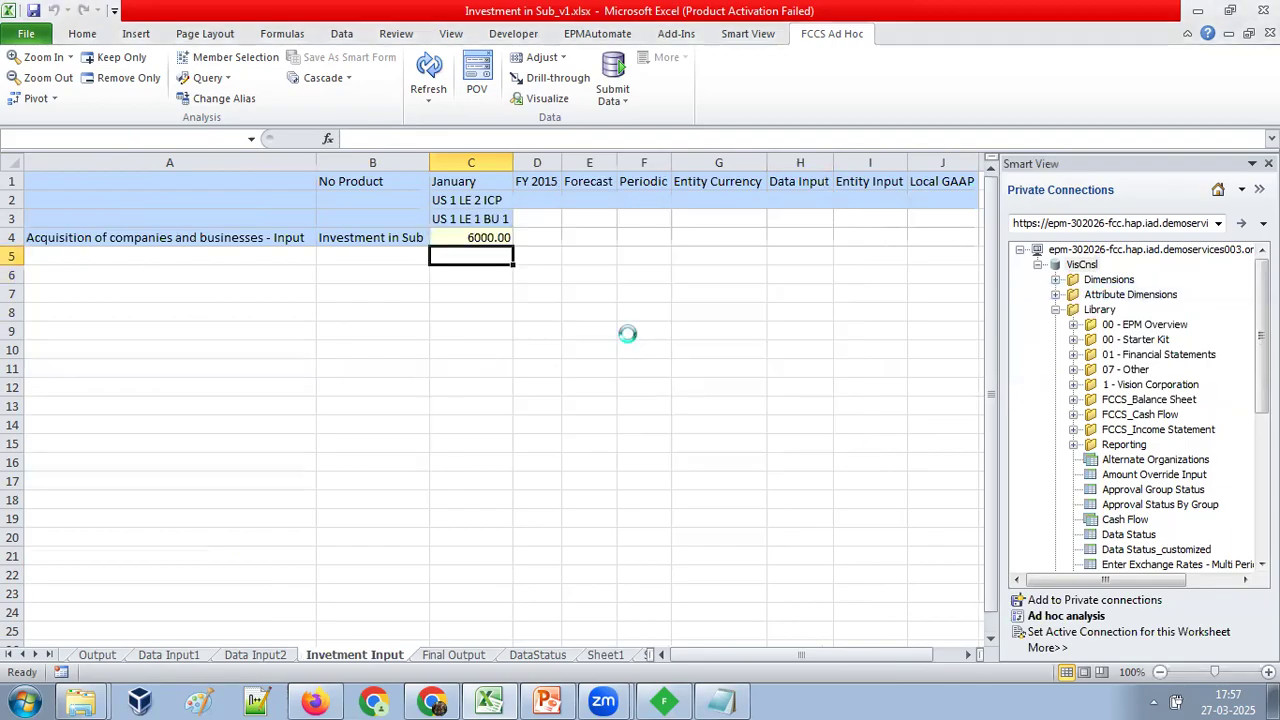
Set Investment in Sub for US 1 LE 1 BU 1 to 7000 and submit the data.
{"action": "left_click", "coordinate": [493, 237]}
{"action": "type", "text": "7000"}
{"action": "key", "text": "Return"}
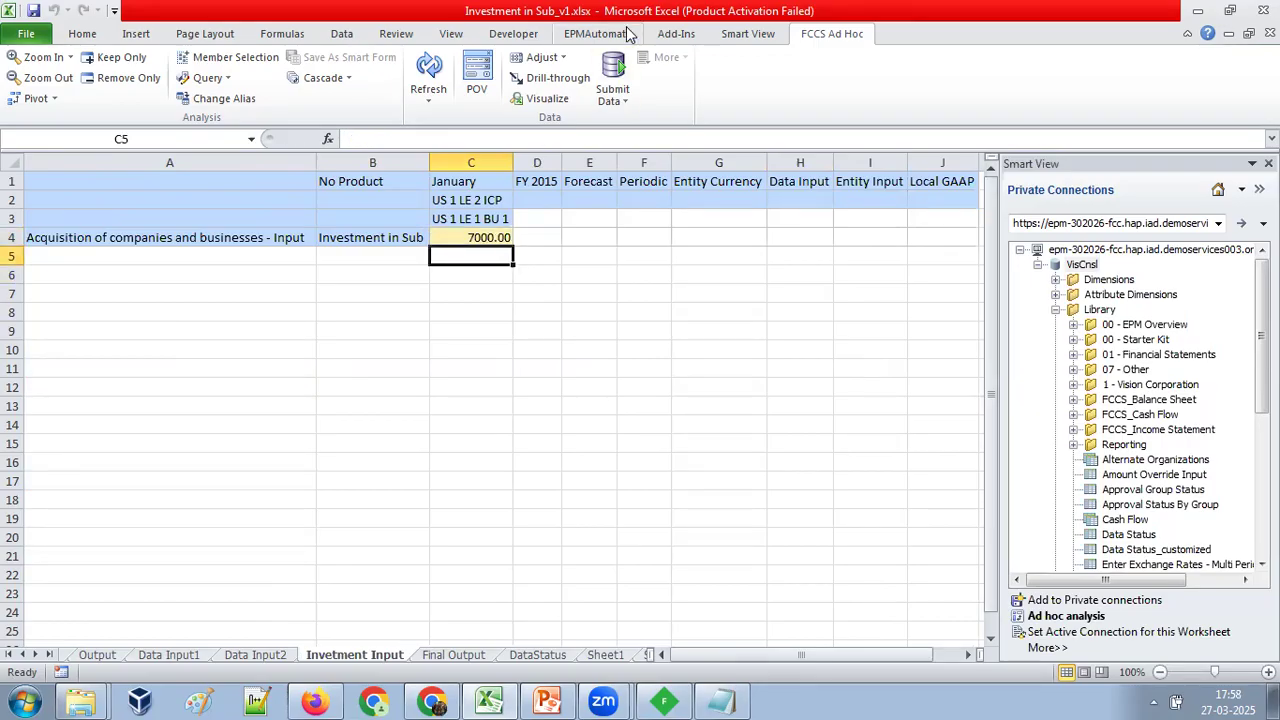
{"action": "left_click", "coordinate": [620, 70]}
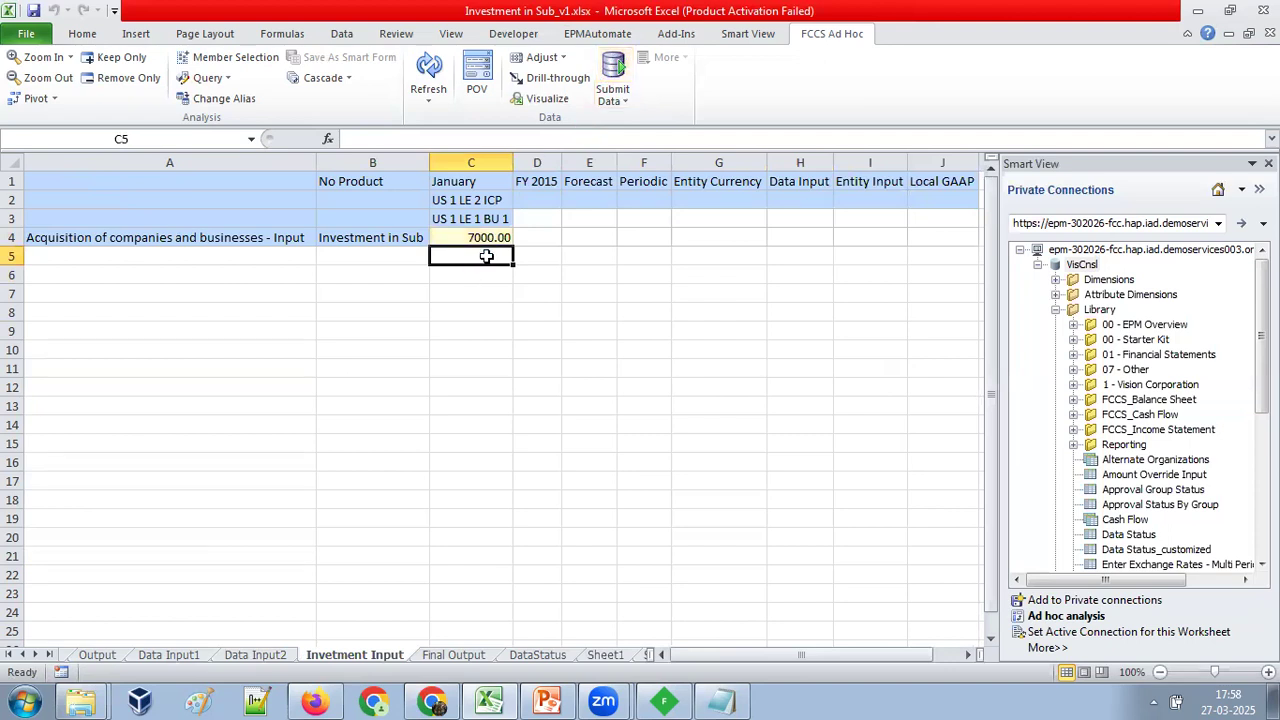
Open the DataStatus sheet and start ad hoc analysis on it from VisCnsl with the Consol plan type.
{"action": "left_click", "coordinate": [515, 658]}
{"action": "right_click", "coordinate": [1092, 268]}
{"action": "left_click", "coordinate": [1074, 298]}
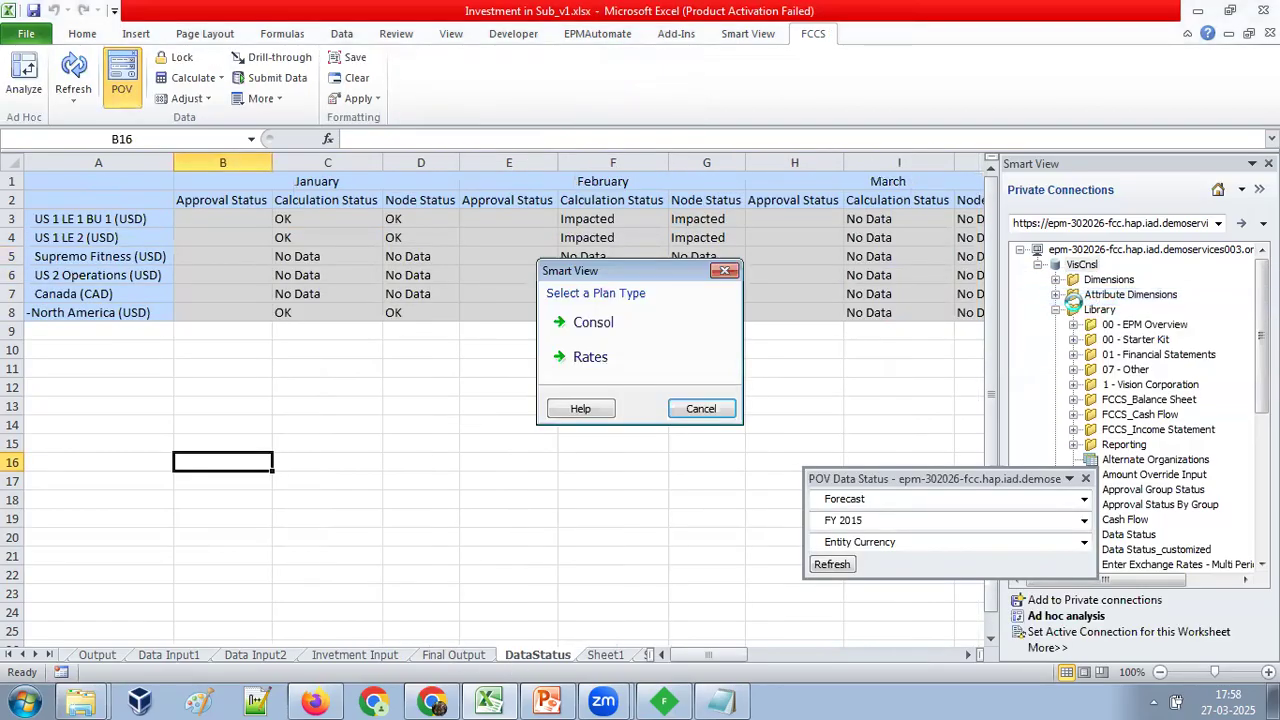
{"action": "left_click", "coordinate": [628, 326]}
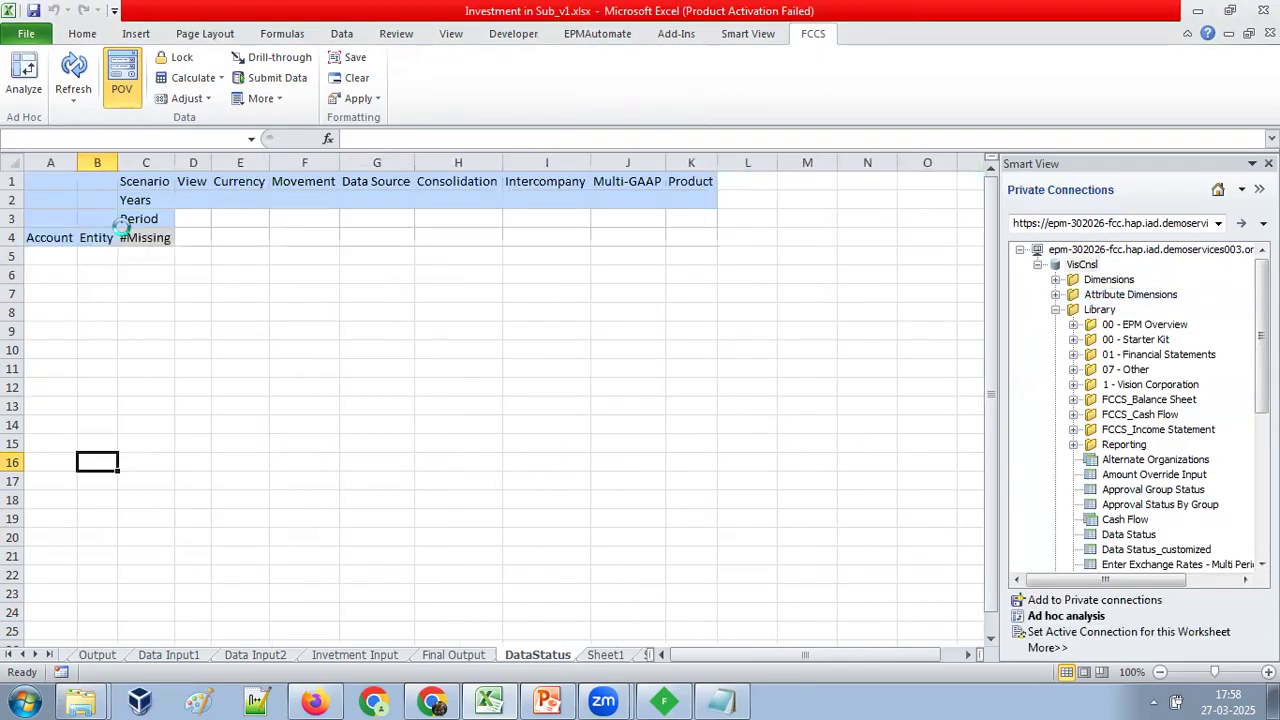
Load the Data Status form into the sheet, set its year to FY 2015 and refresh it.
{"action": "right_click", "coordinate": [1135, 535]}
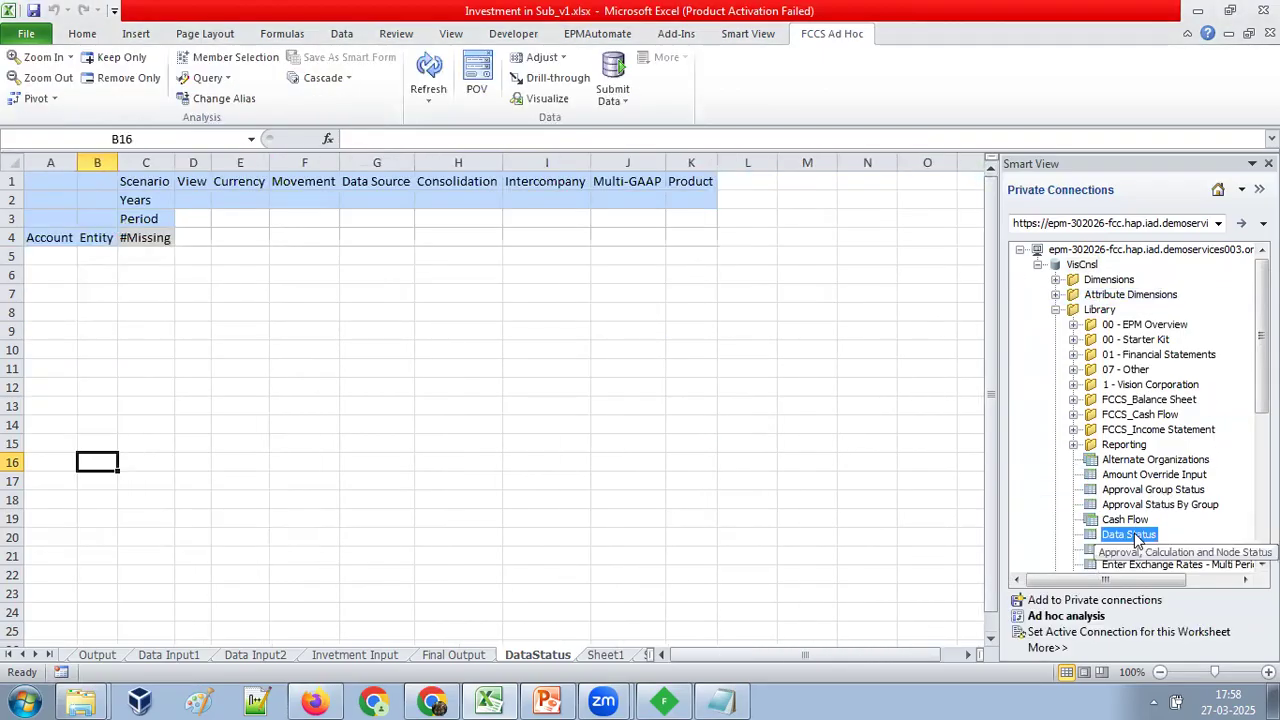
{"action": "left_click", "coordinate": [1155, 543]}
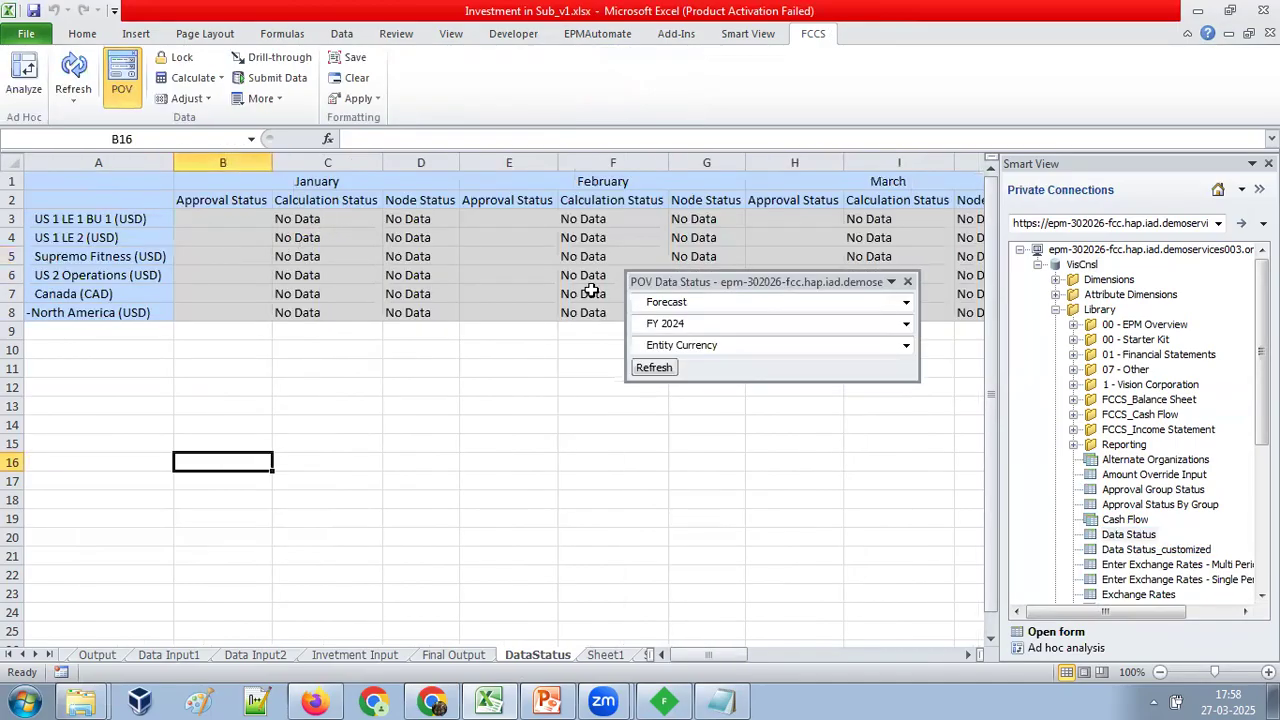
{"action": "left_click", "coordinate": [817, 318]}
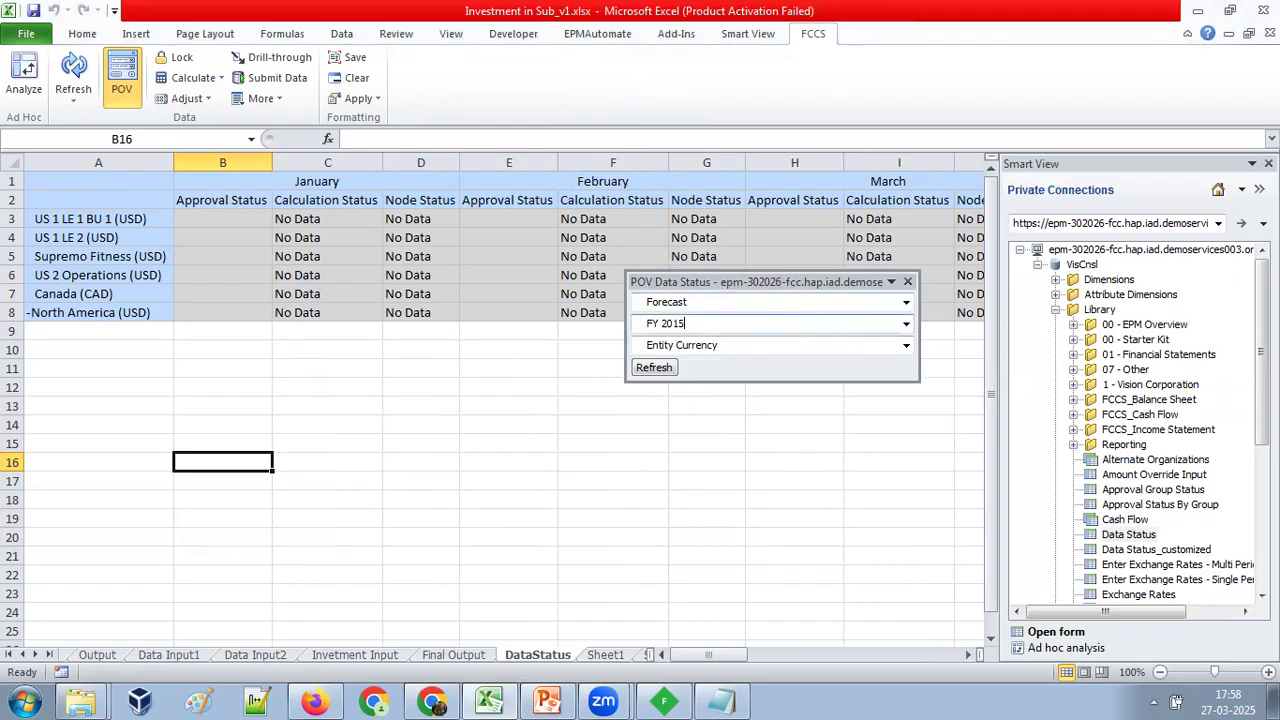
{"action": "left_click", "coordinate": [652, 367]}
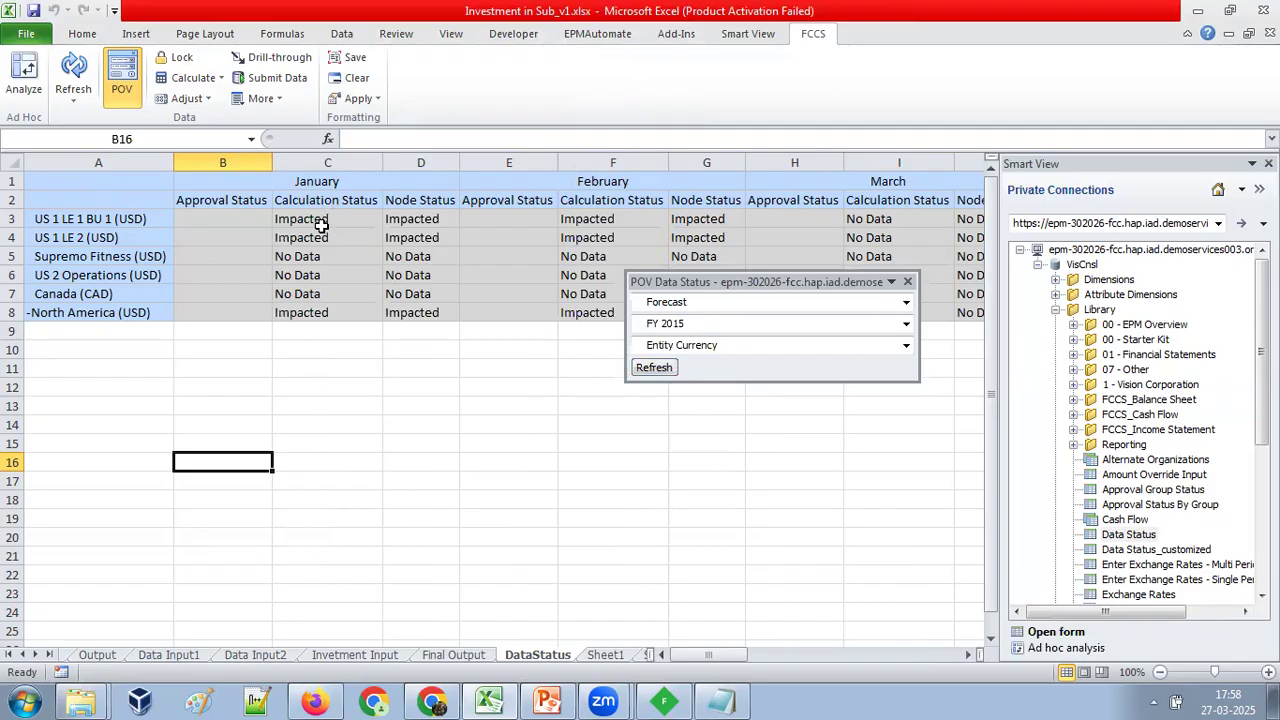
Open the business rules, exclude the Rates plan type and launch the Consolidate rule for January Forecast.
{"action": "left_click", "coordinate": [748, 33]}
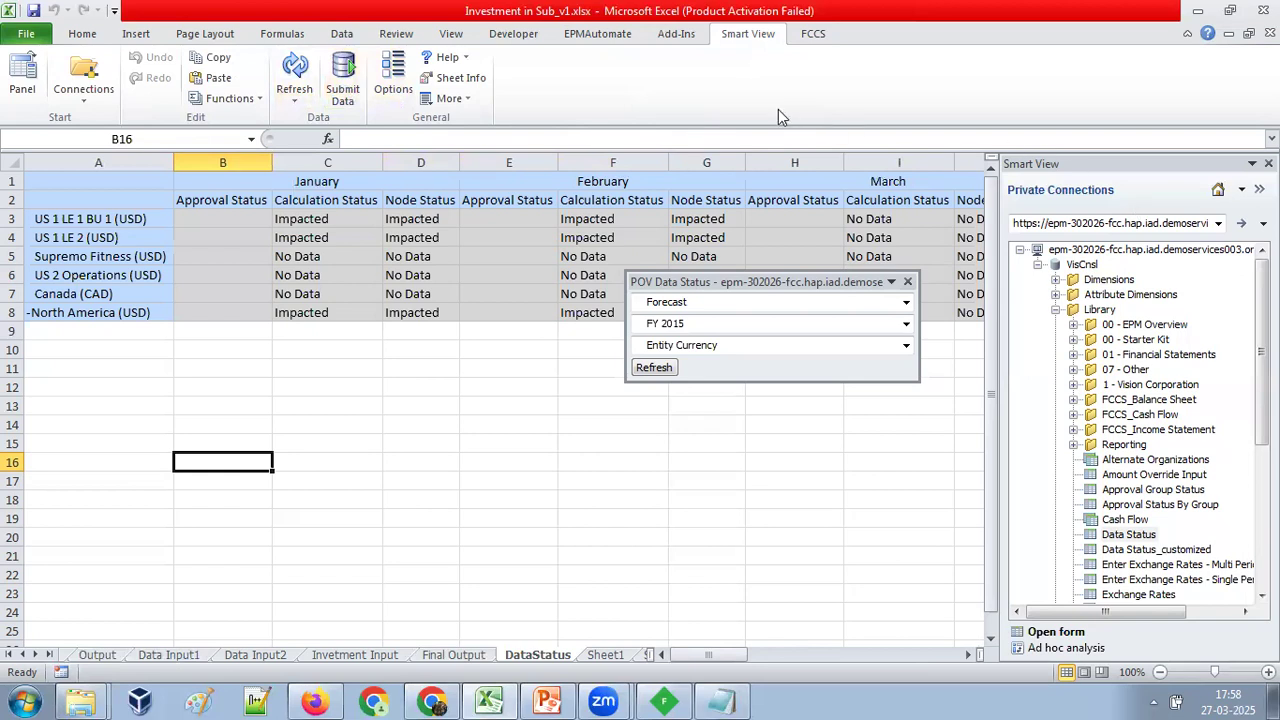
{"action": "left_click", "coordinate": [813, 33]}
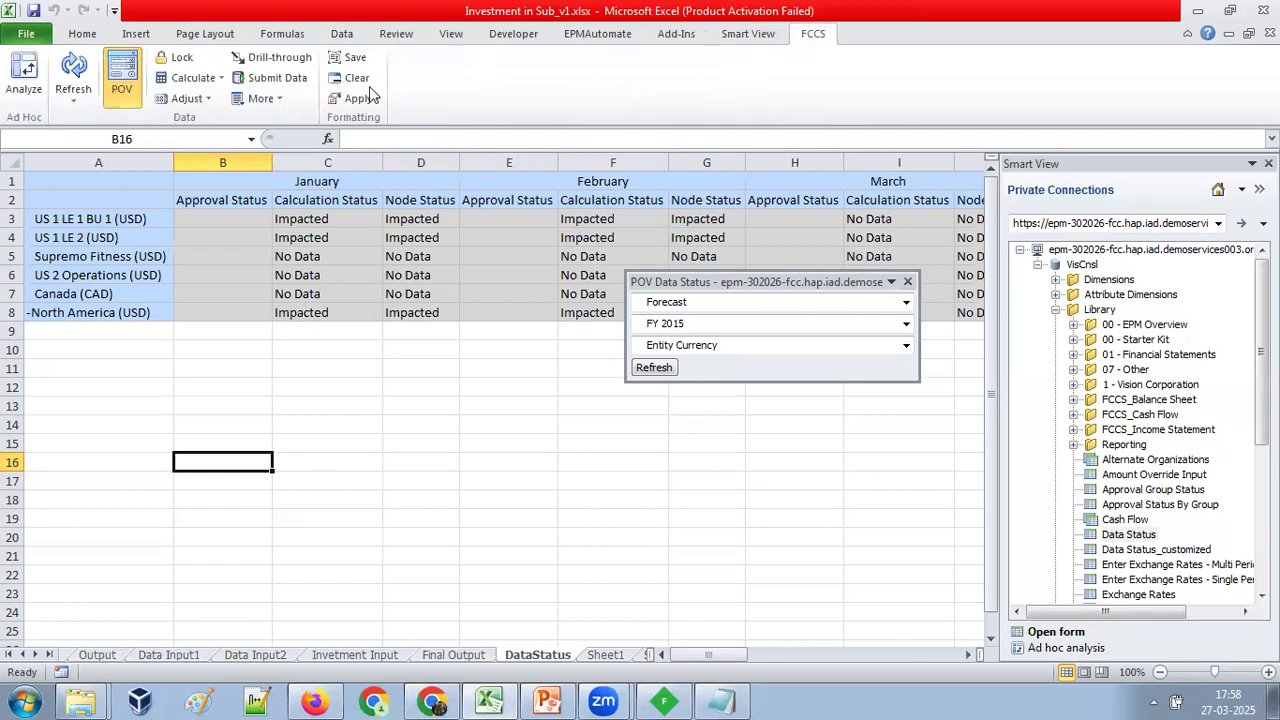
{"action": "left_click", "coordinate": [212, 82]}
{"action": "left_click", "coordinate": [216, 105]}
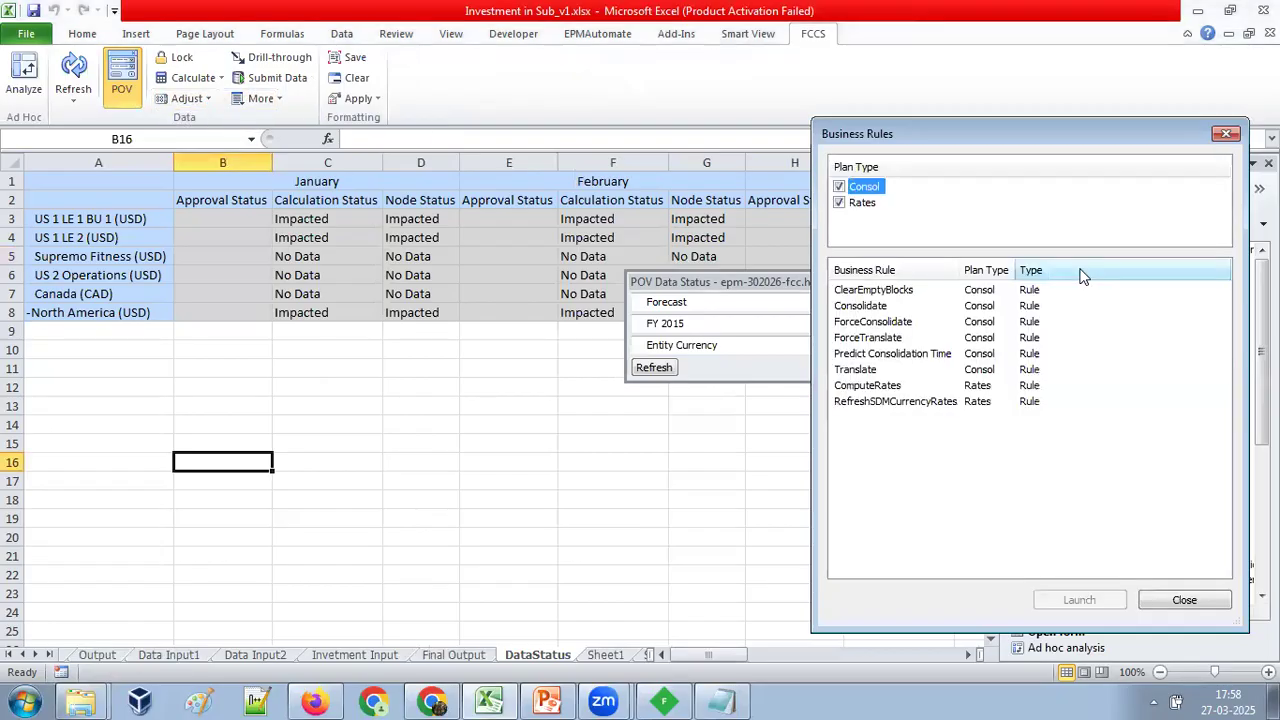
{"action": "left_click", "coordinate": [839, 203]}
{"action": "left_click", "coordinate": [850, 306]}
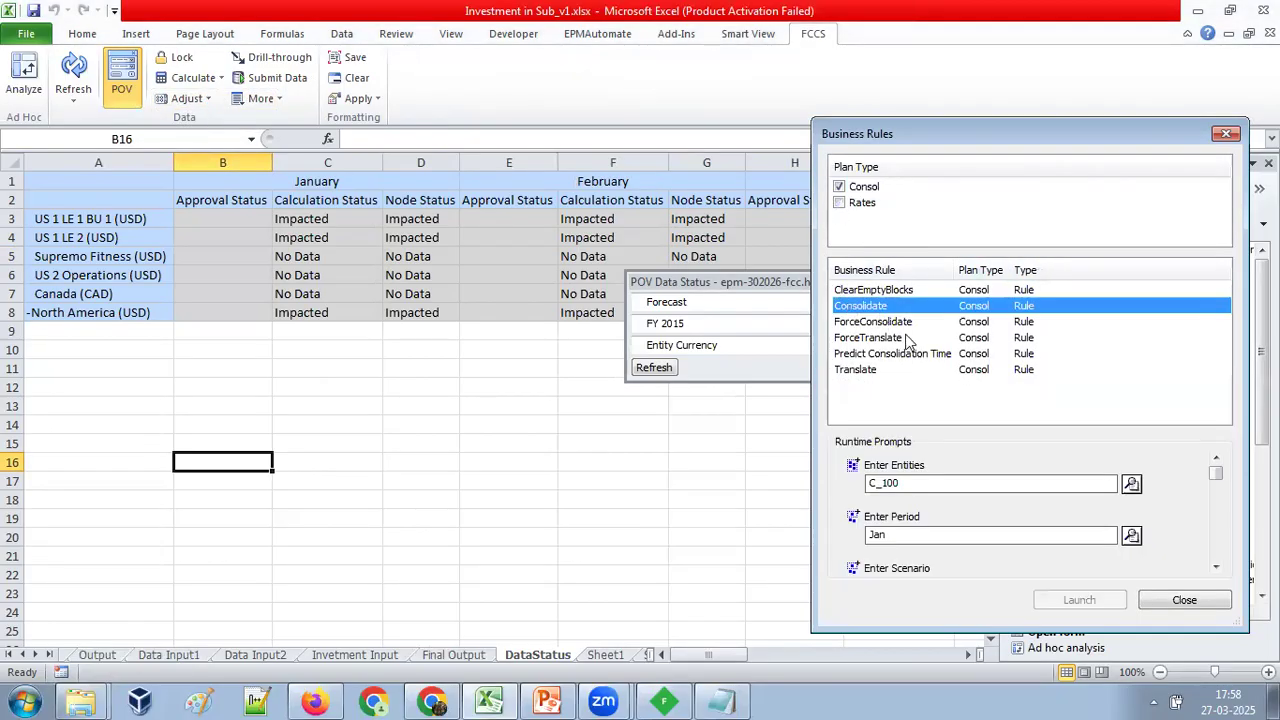
{"action": "scroll", "coordinate": [945, 497], "scroll_direction": "down", "scroll_amount": 2}
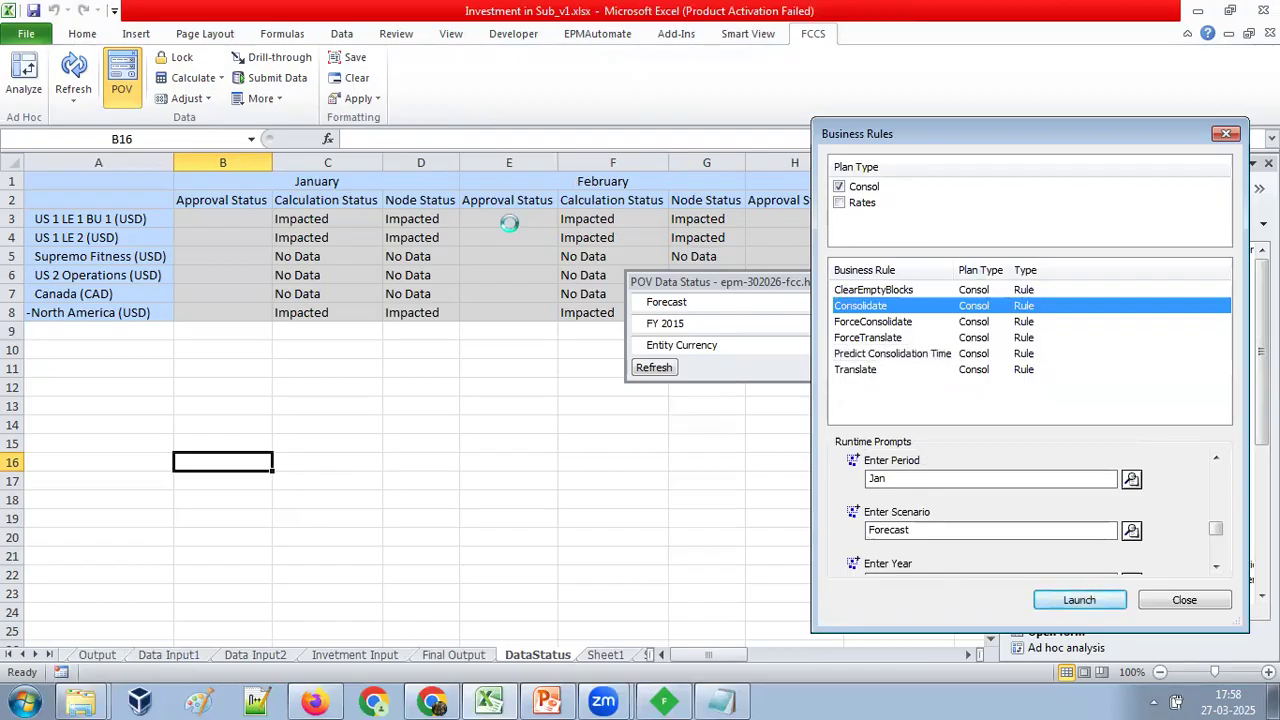
{"action": "left_click", "coordinate": [1105, 604]}
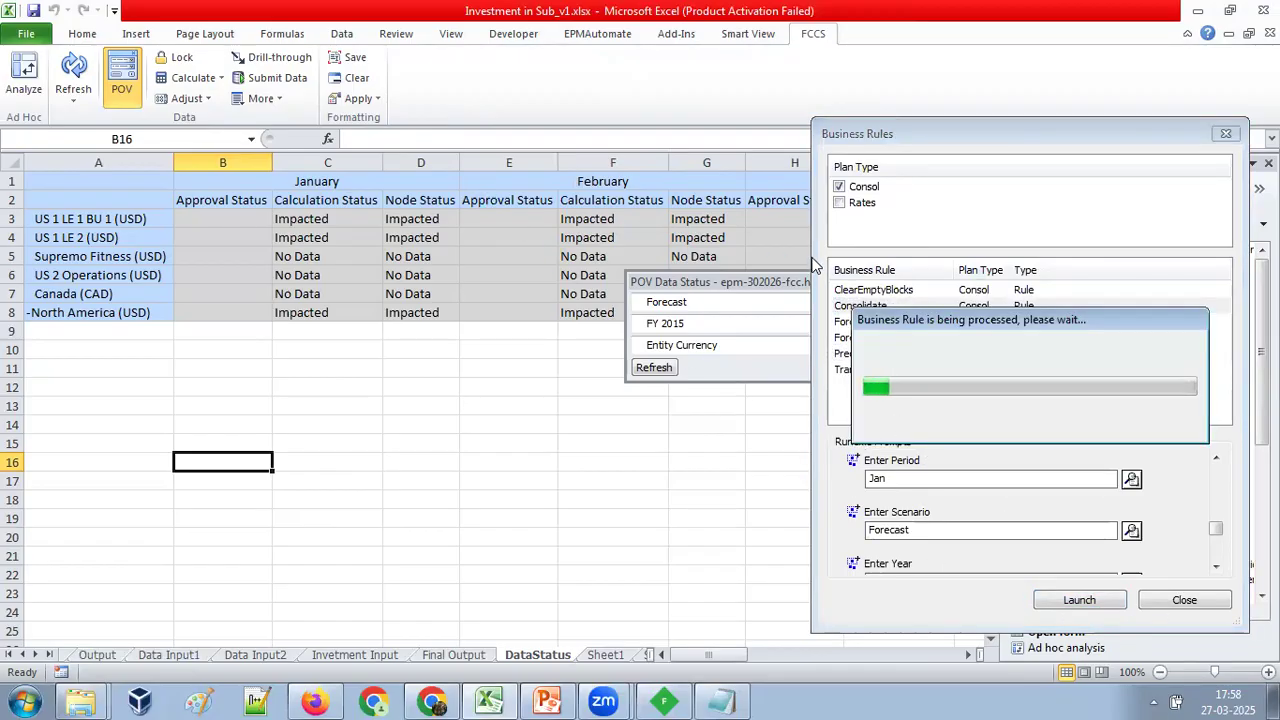
Switch to Firefox and open the application's Jobs page to check the consolidation job.
{"action": "left_click", "coordinate": [316, 700]}
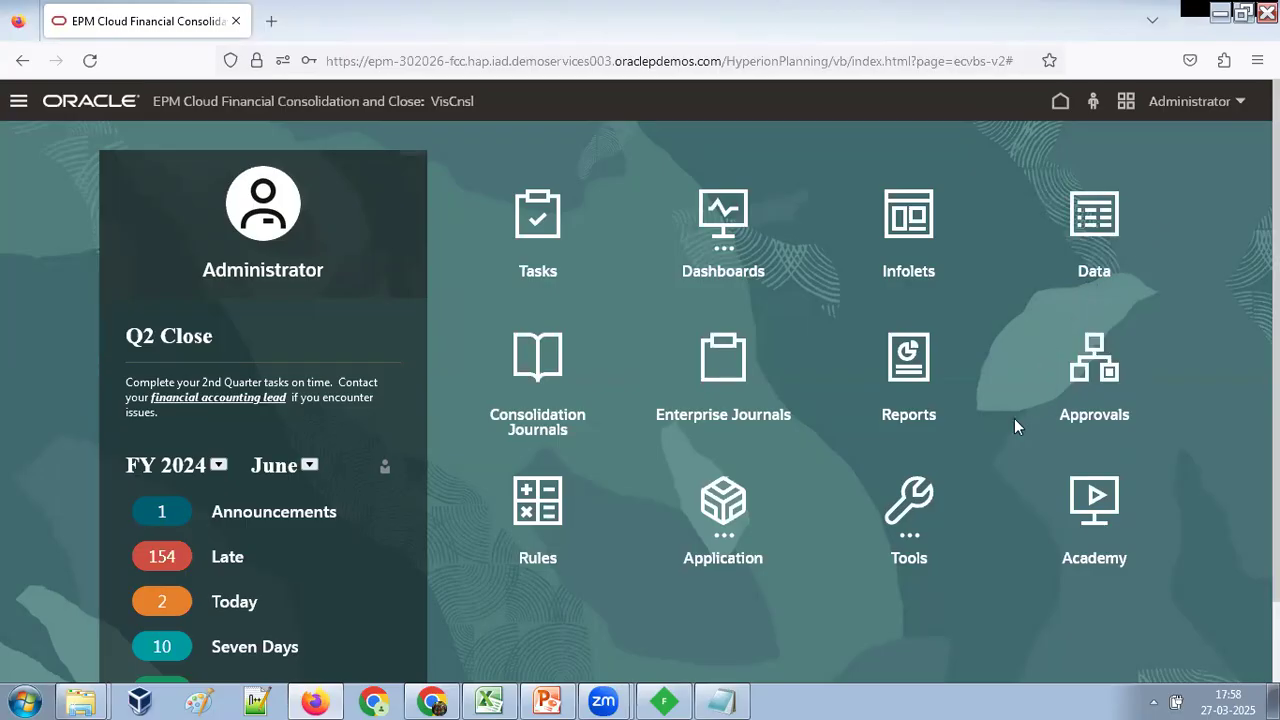
{"action": "left_click", "coordinate": [749, 526]}
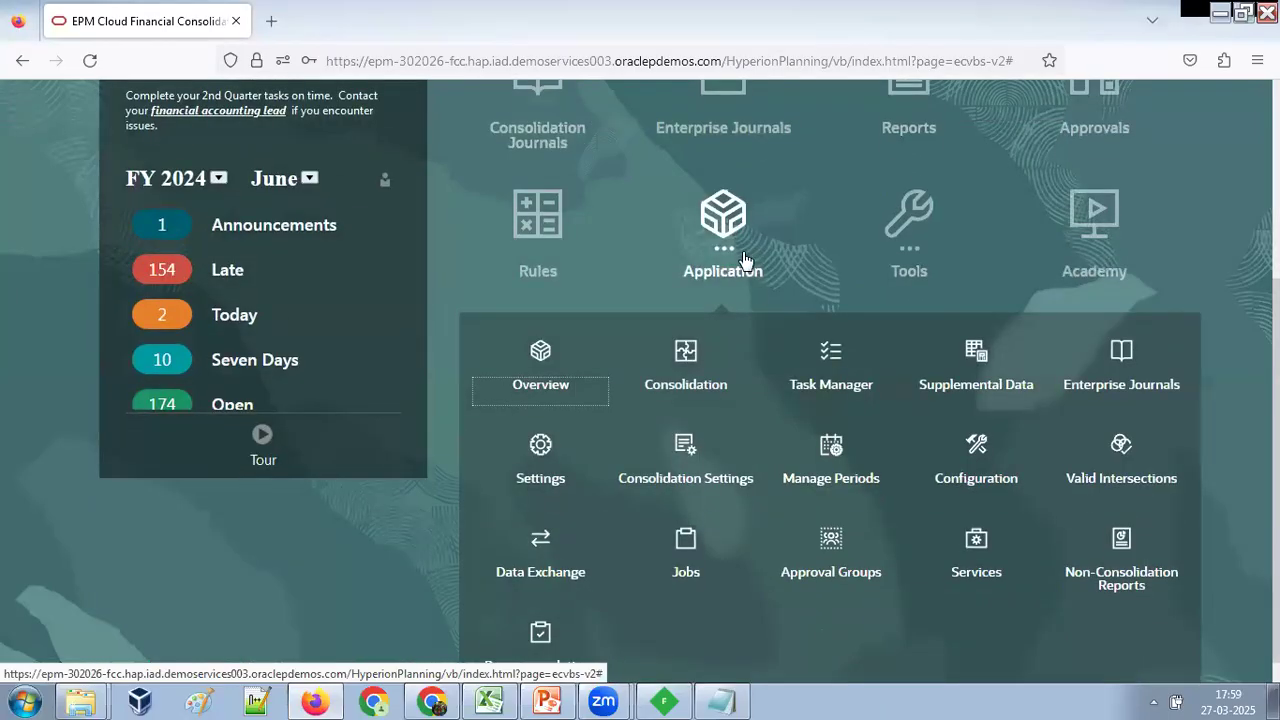
{"action": "left_click", "coordinate": [673, 542]}
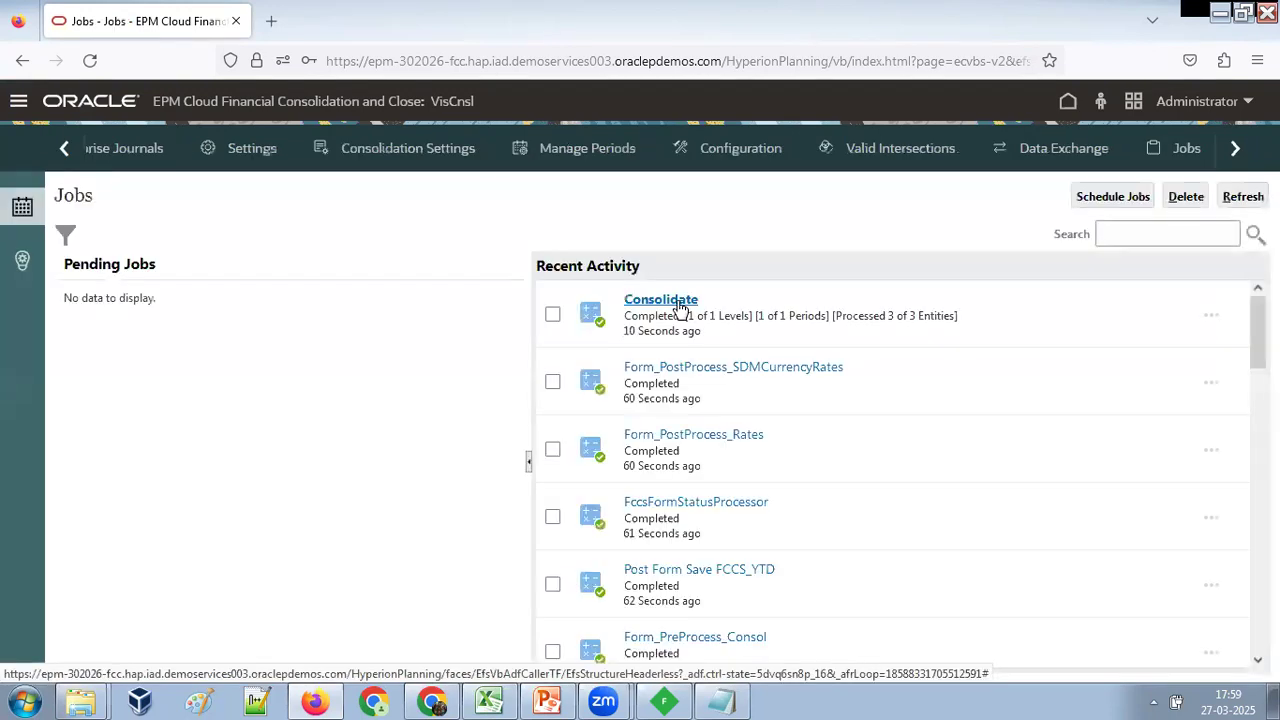
Switch to Excel, close the Business Rules window and refresh the Final Output sheet.
{"action": "left_click_drag", "start_coordinate": [621, 334], "coordinate": [712, 341]}
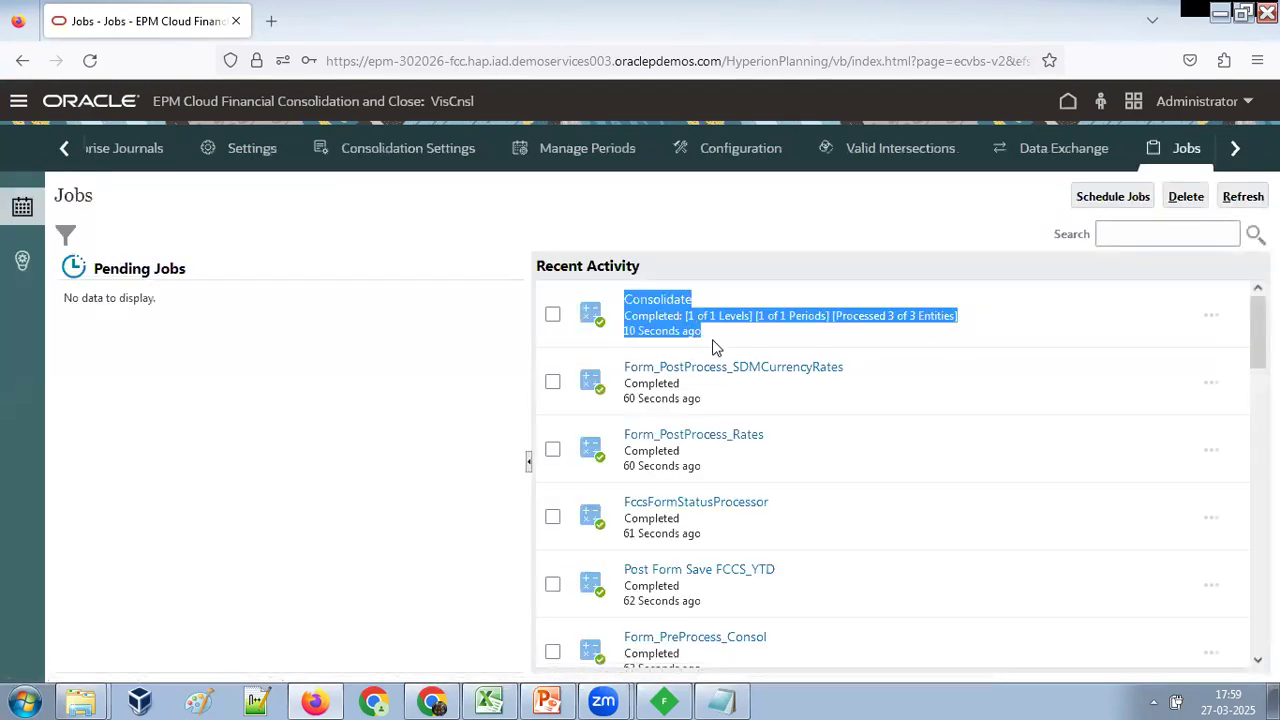
{"action": "left_click", "coordinate": [711, 345]}
{"action": "left_click", "coordinate": [490, 698]}
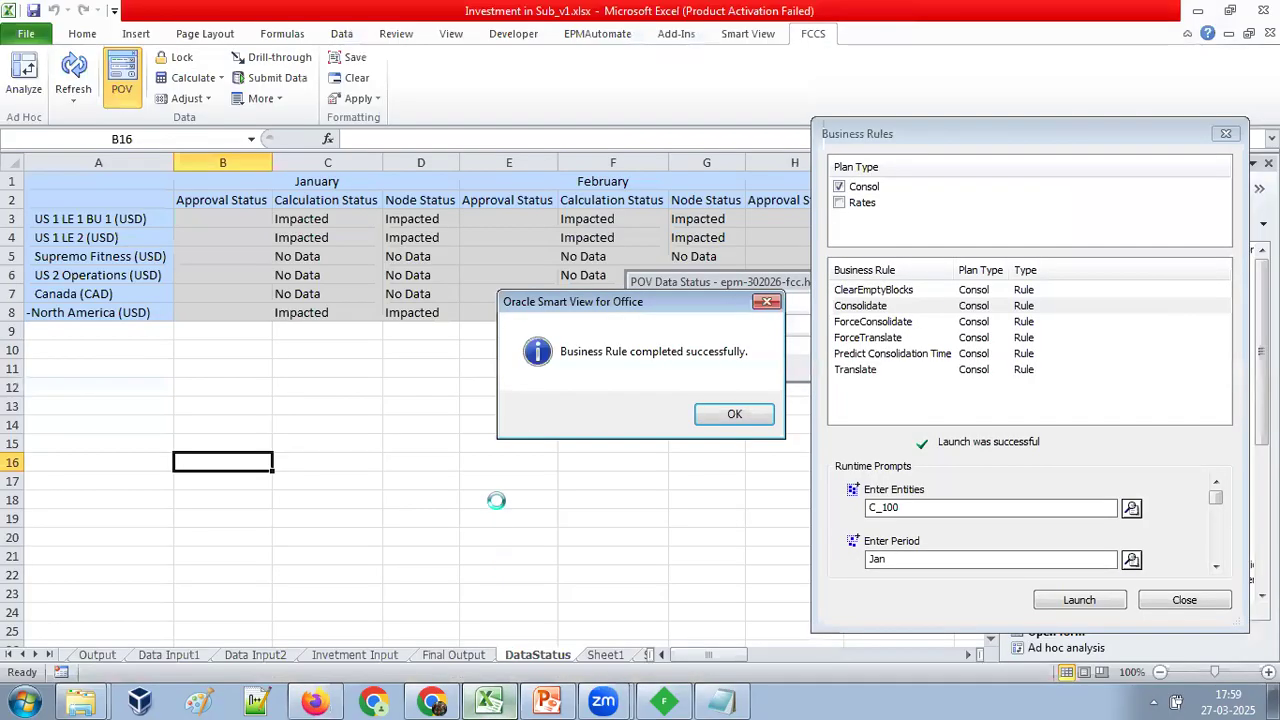
{"action": "left_click", "coordinate": [736, 415]}
{"action": "left_click", "coordinate": [1160, 601]}
{"action": "left_click", "coordinate": [480, 655]}
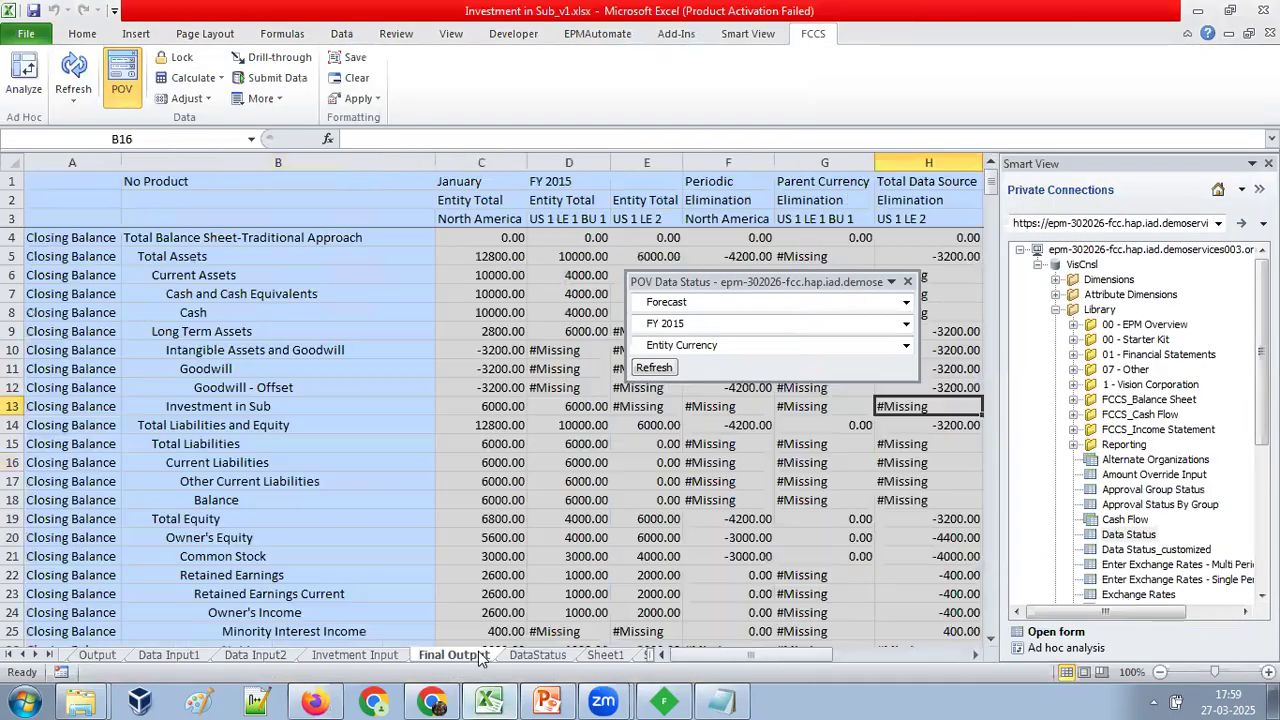
{"action": "left_click", "coordinate": [428, 66]}
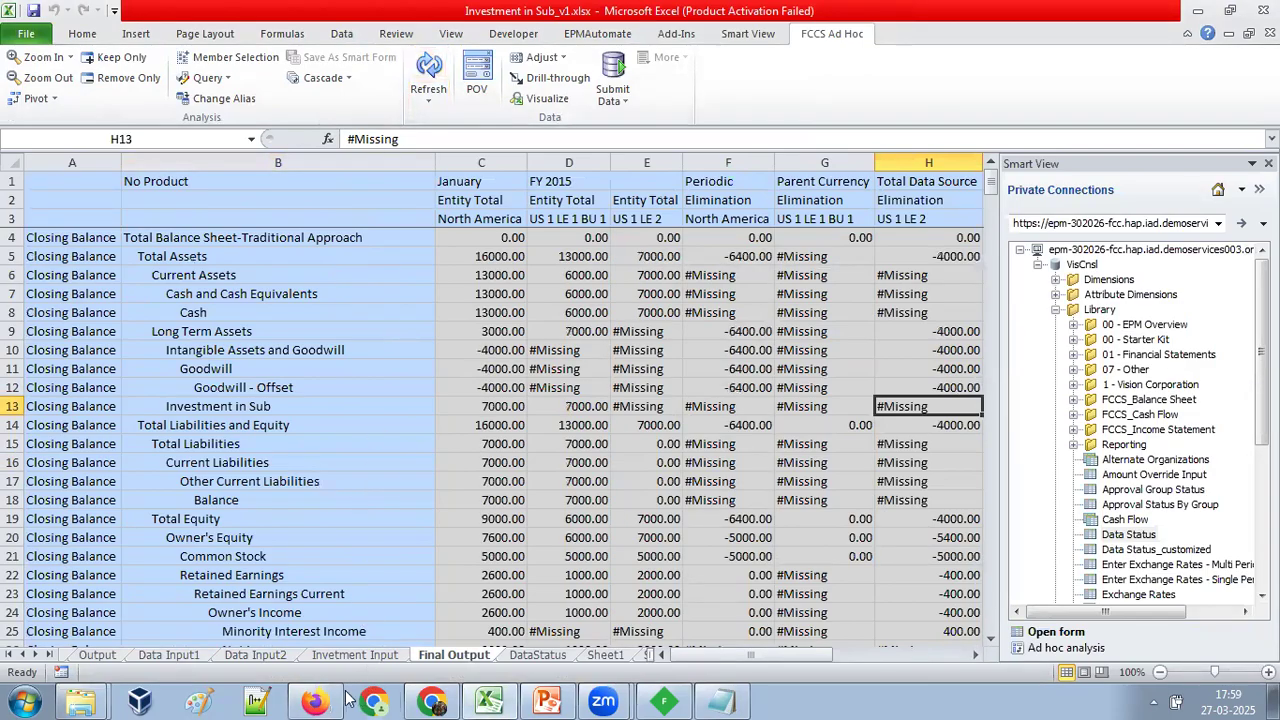
In Chrome's SalaryExpense Planning form, enter January values 2,000, 400, 500 and 600 for Salaries through FAFIEC-refunding of Wages, and save the data.
{"action": "mouse_move", "coordinate": [403, 697]}
{"action": "left_click", "coordinate": [460, 658]}
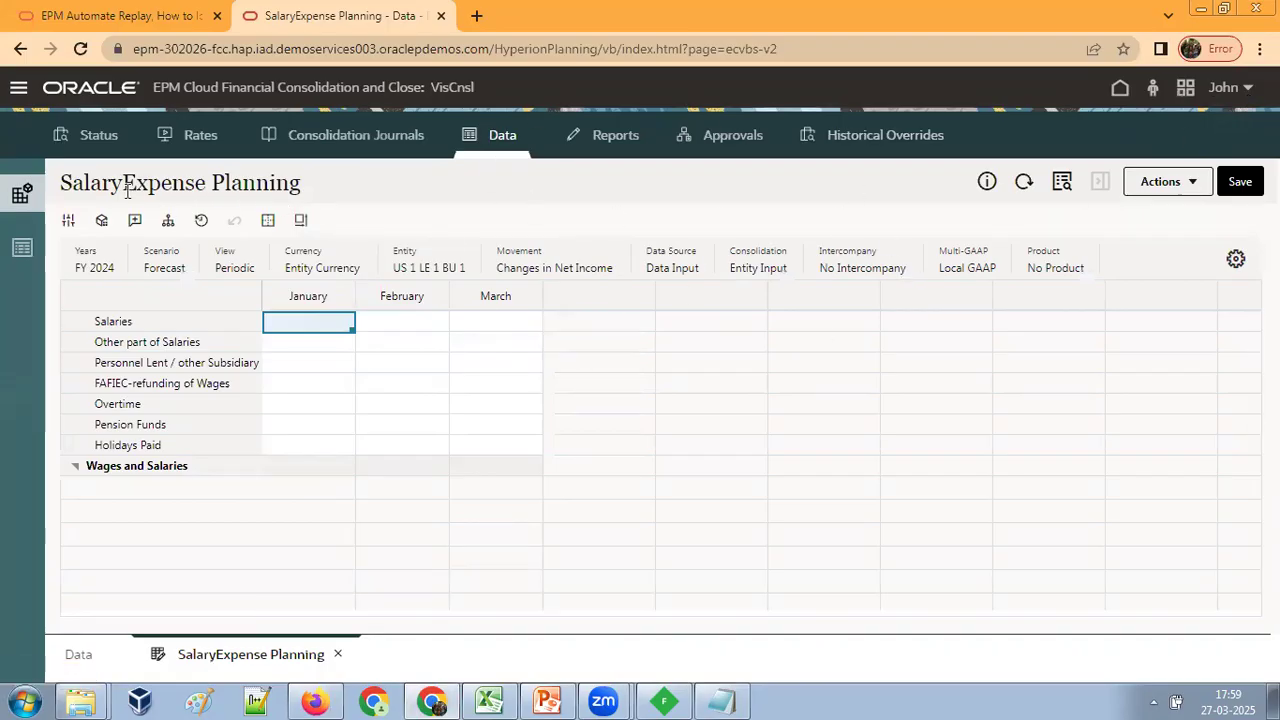
{"action": "left_click", "coordinate": [378, 330]}
{"action": "double_click", "coordinate": [326, 322]}
{"action": "type", "text": "2,00"}
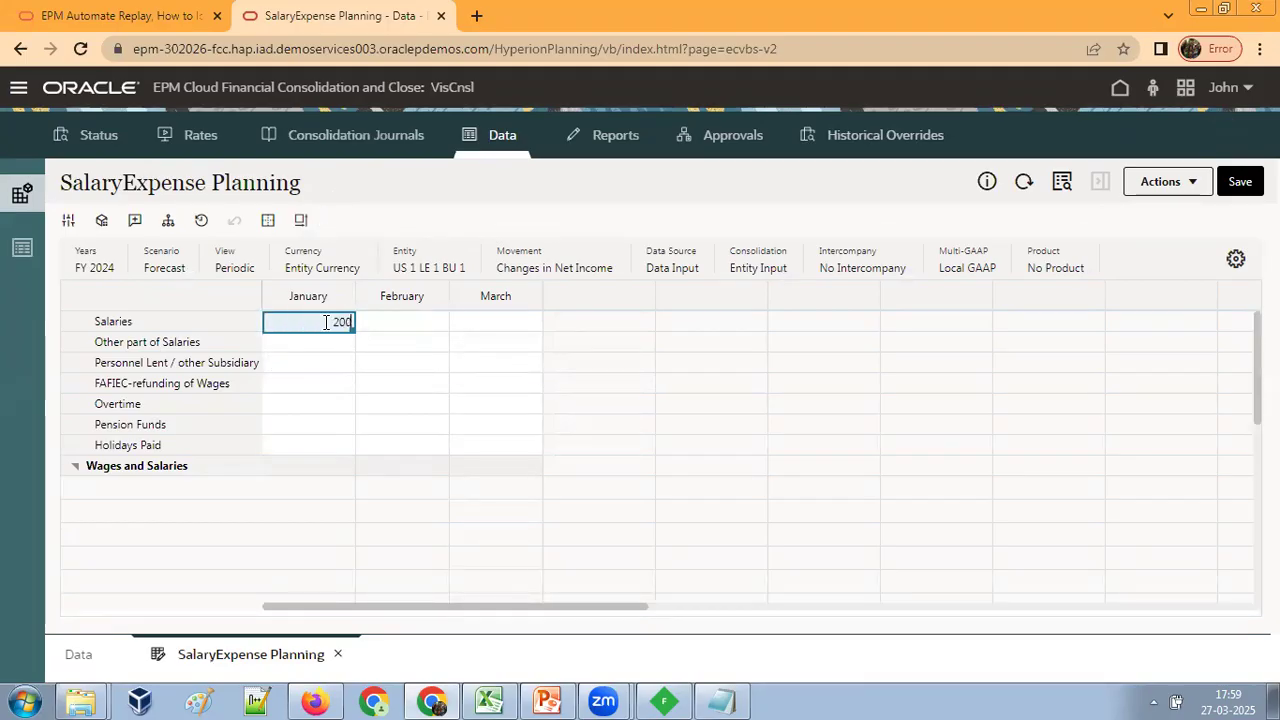
{"action": "type", "text": "00"}
{"action": "key", "text": "Return"}
{"action": "type", "text": "400"}
{"action": "key", "text": "Return"}
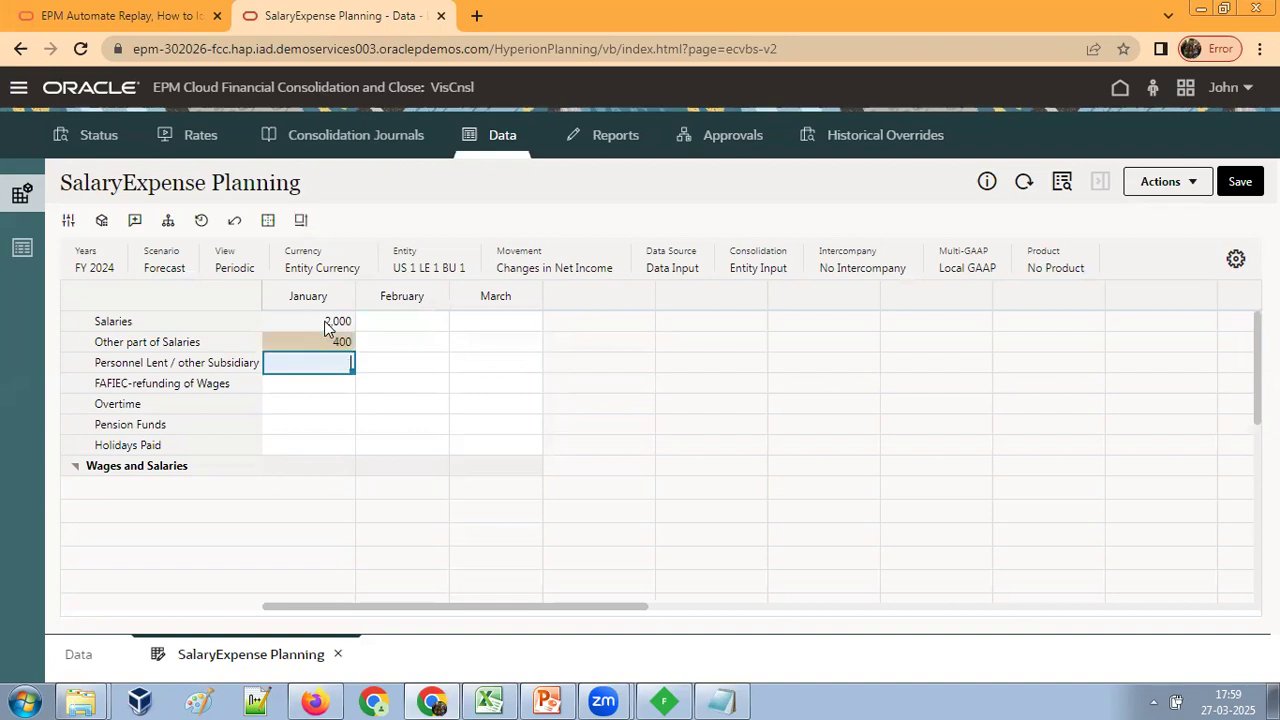
{"action": "type", "text": "500"}
{"action": "key", "text": "Return"}
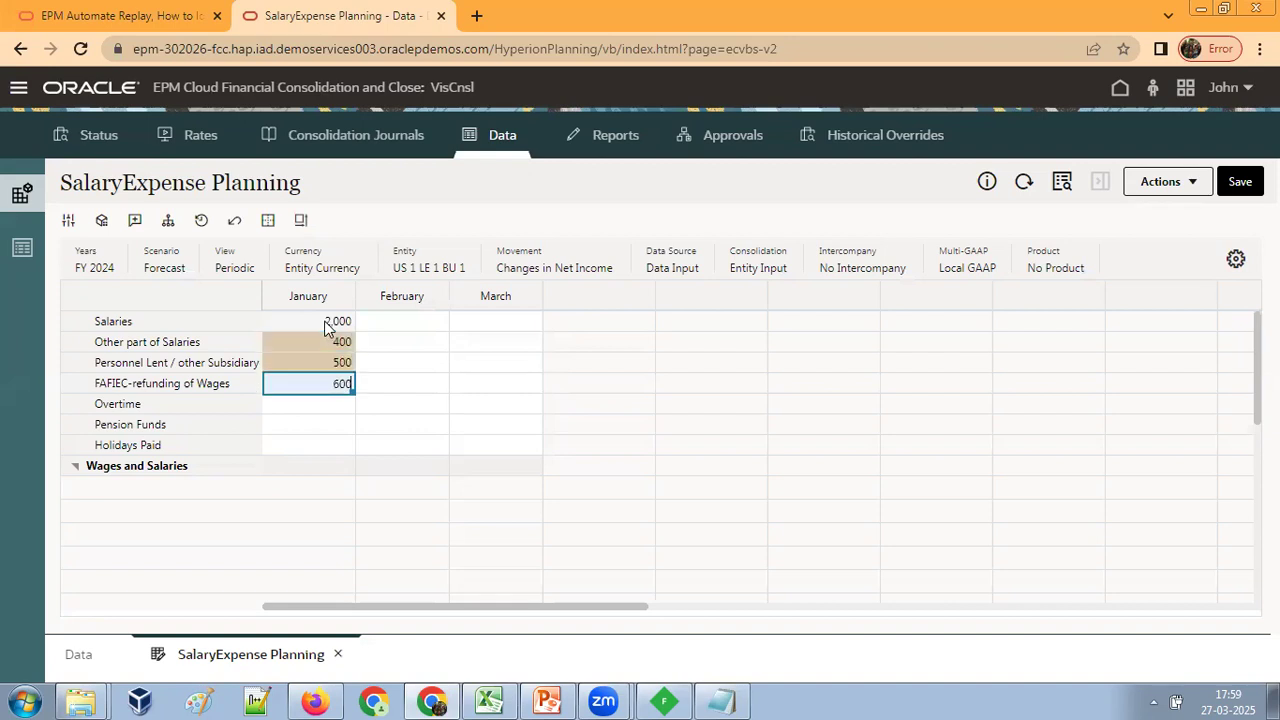
{"action": "key", "text": "Return"}
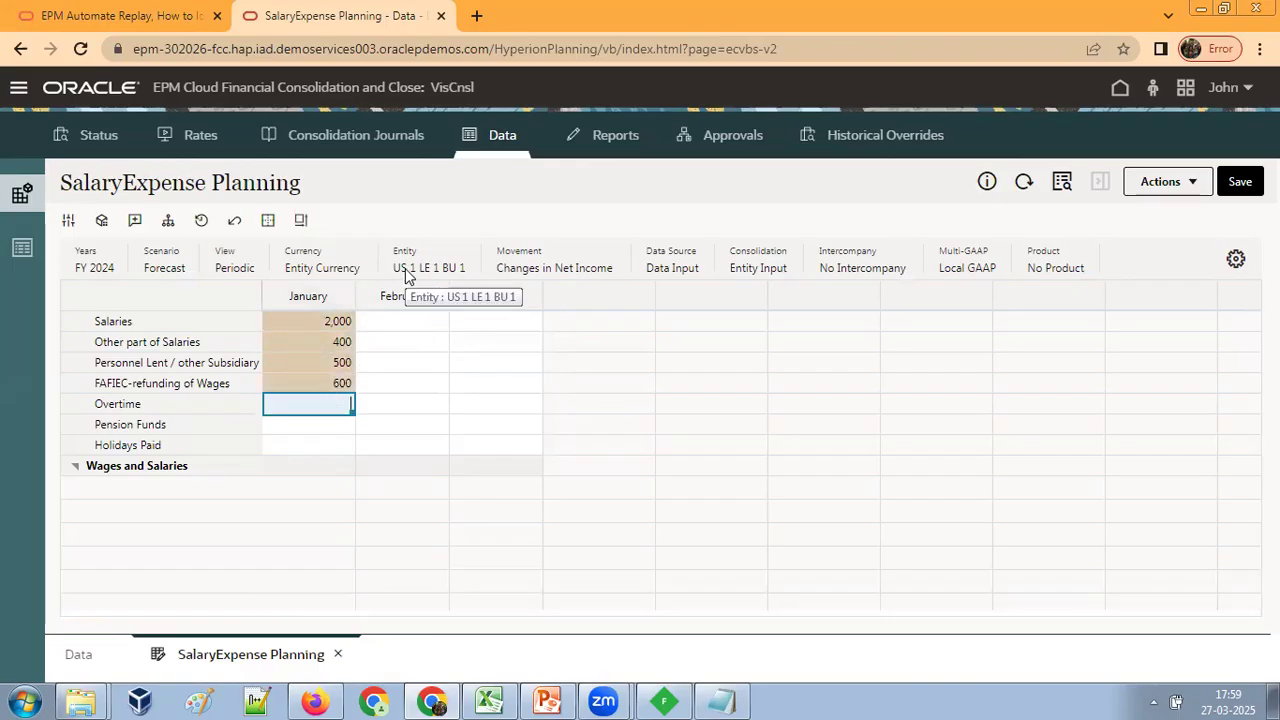
{"action": "left_click", "coordinate": [1240, 181]}
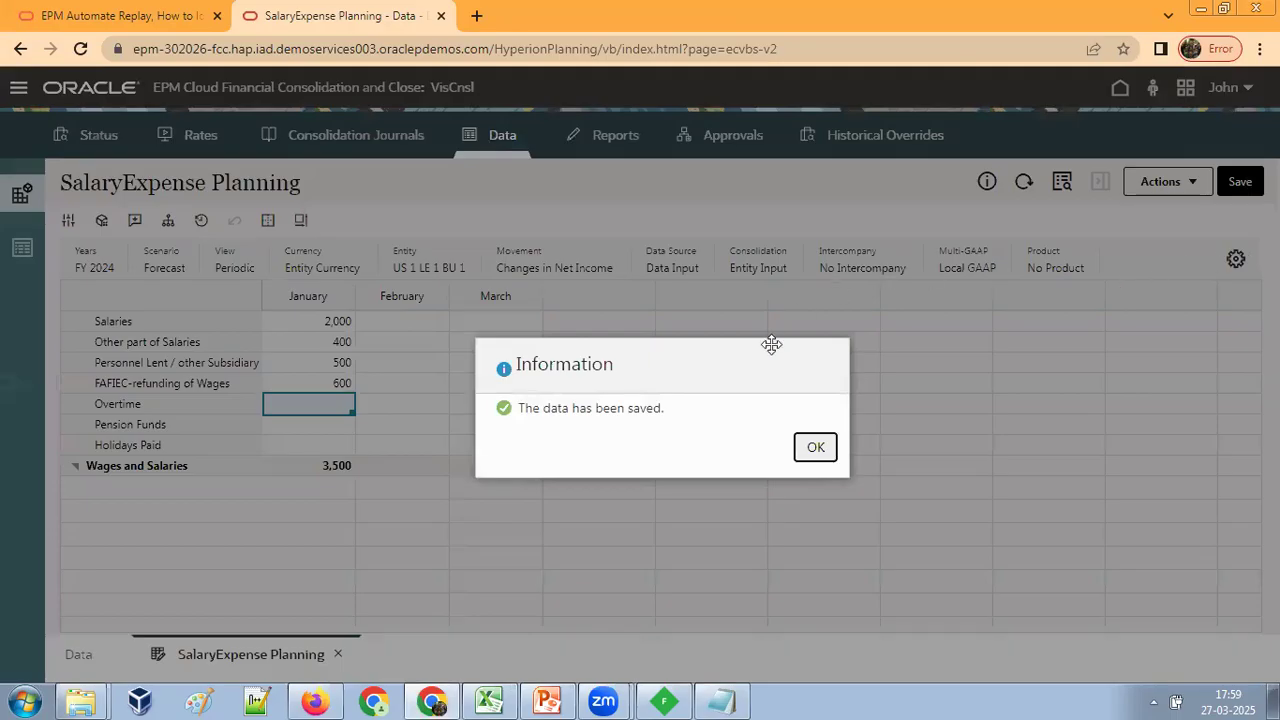
{"action": "left_click", "coordinate": [810, 449]}
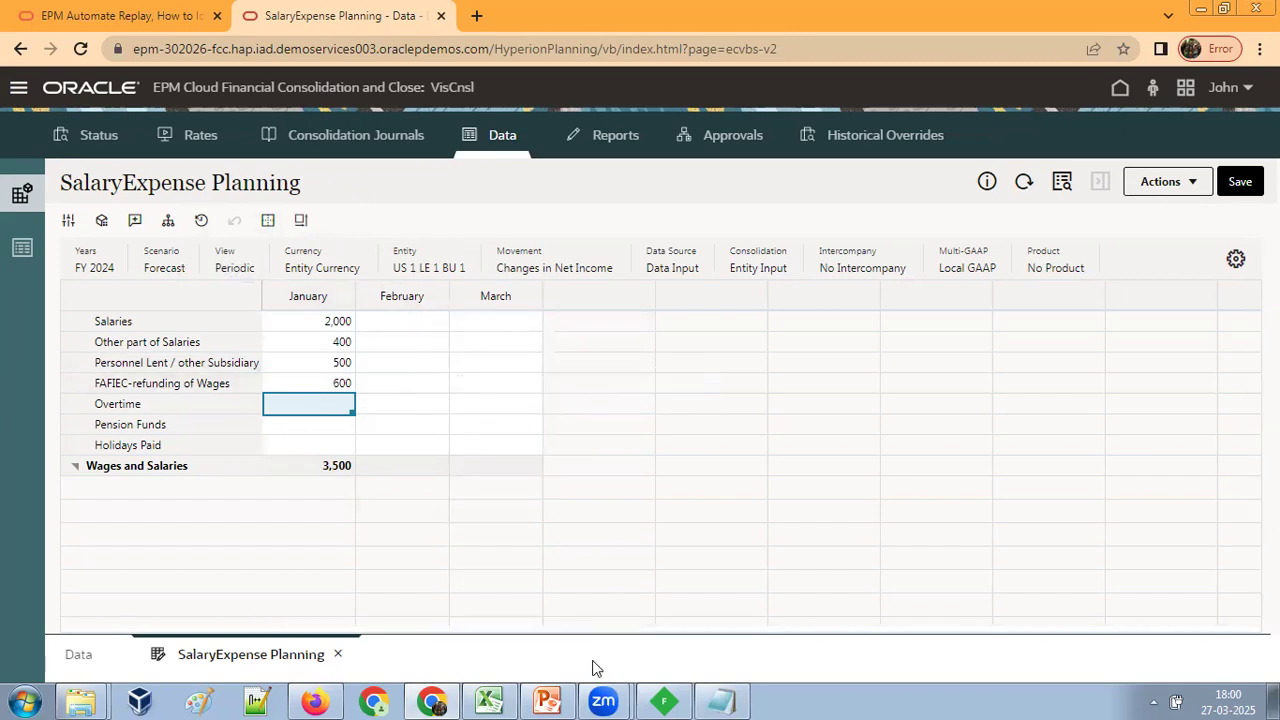
Switch to Fiddler and start exporting all captured sessions in HTTPArchive v1.1 format.
{"action": "left_click", "coordinate": [663, 700]}
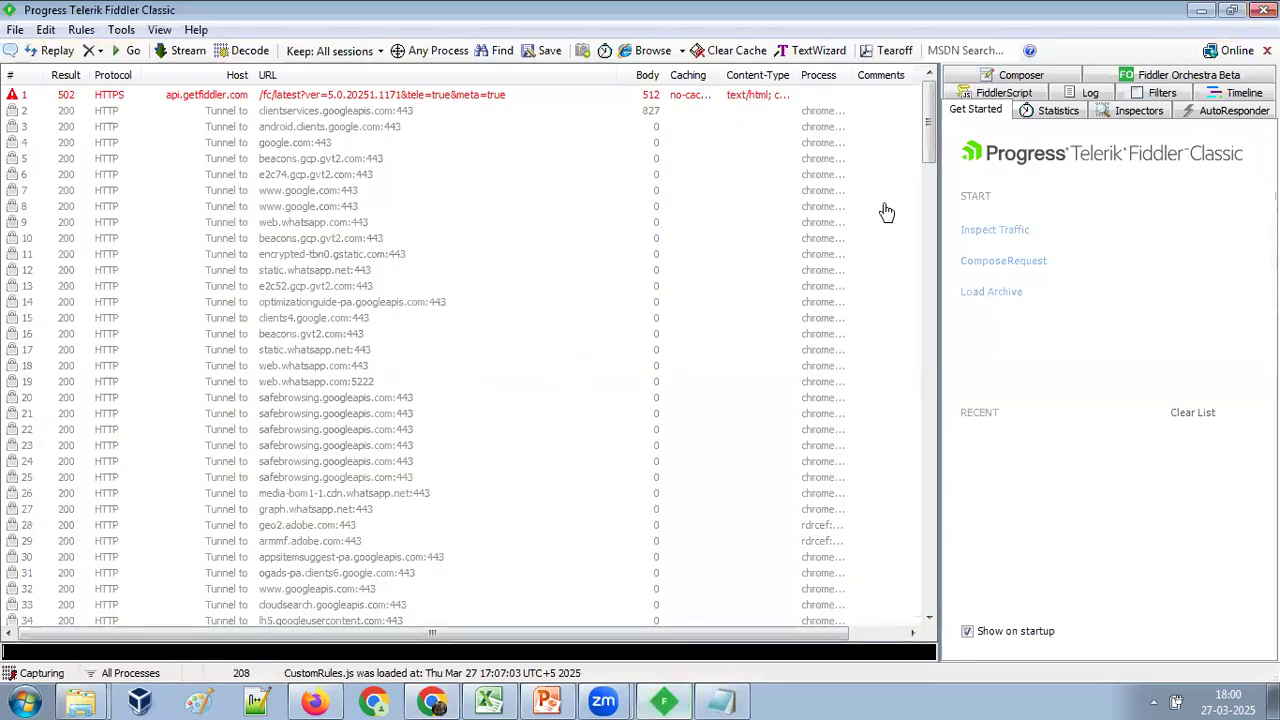
{"action": "left_click_drag", "start_coordinate": [935, 135], "coordinate": [922, 600]}
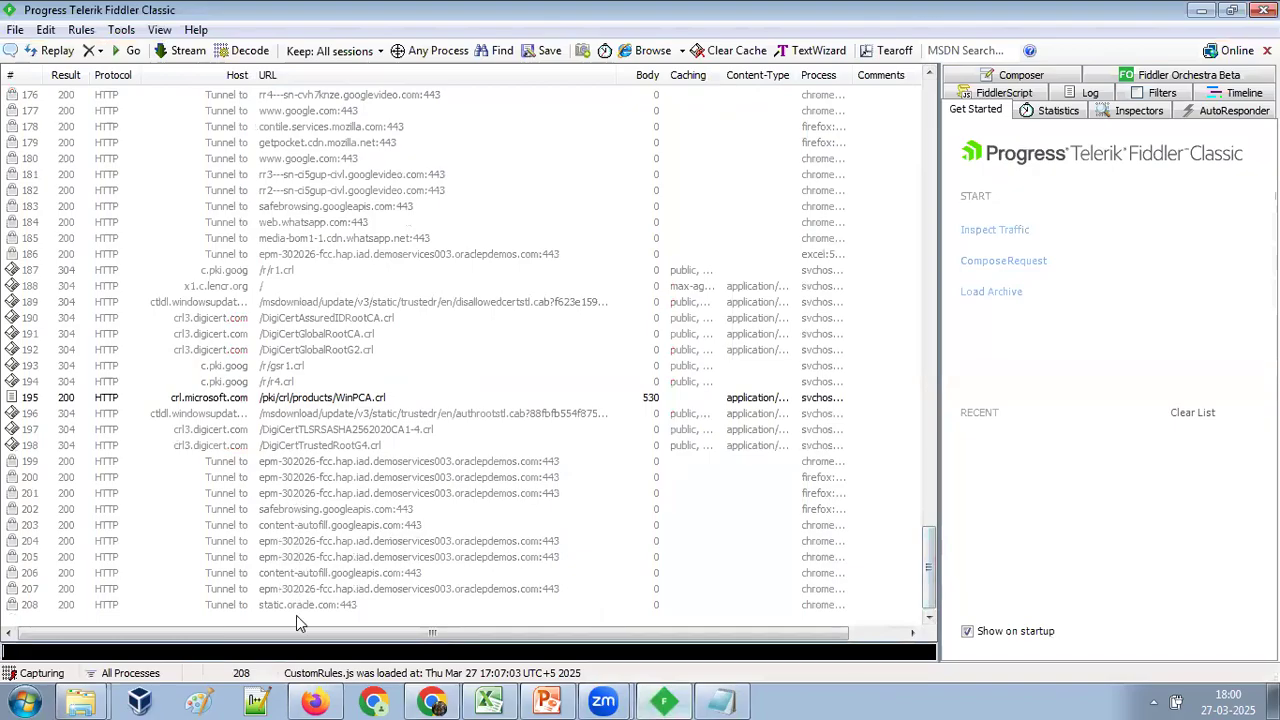
{"action": "left_click", "coordinate": [13, 31]}
{"action": "mouse_move", "coordinate": [36, 37]}
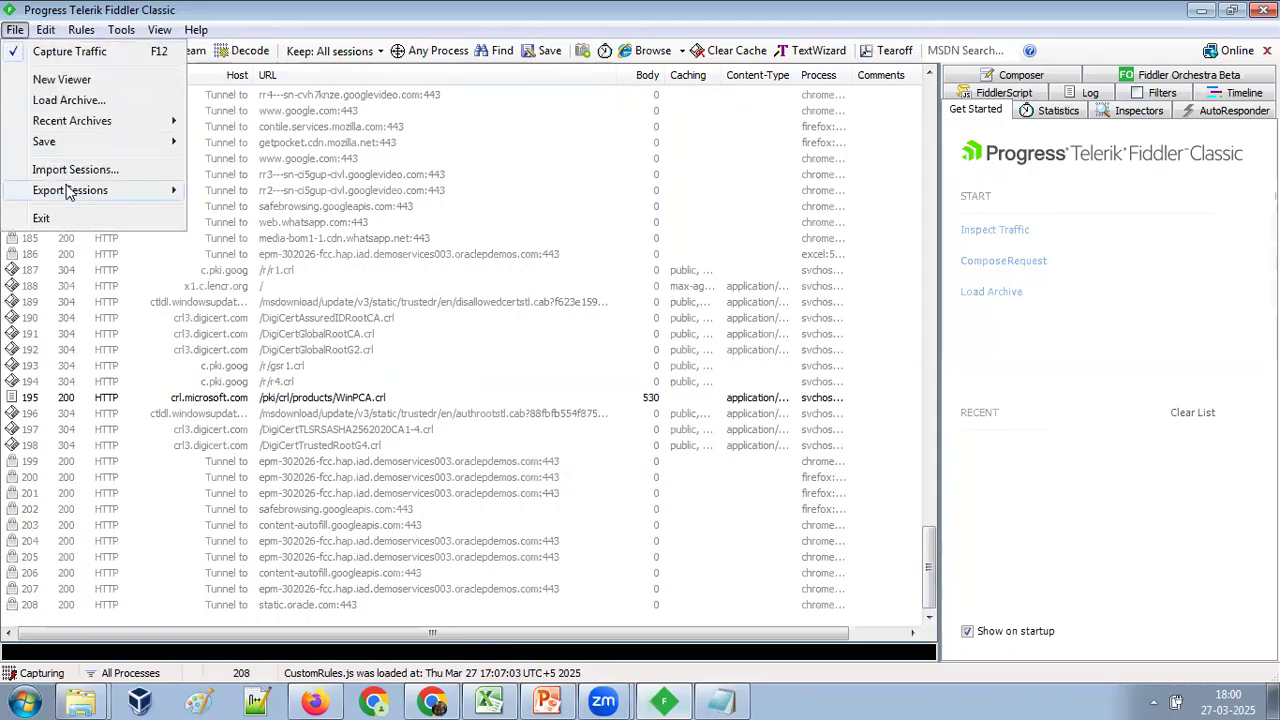
{"action": "mouse_move", "coordinate": [163, 197]}
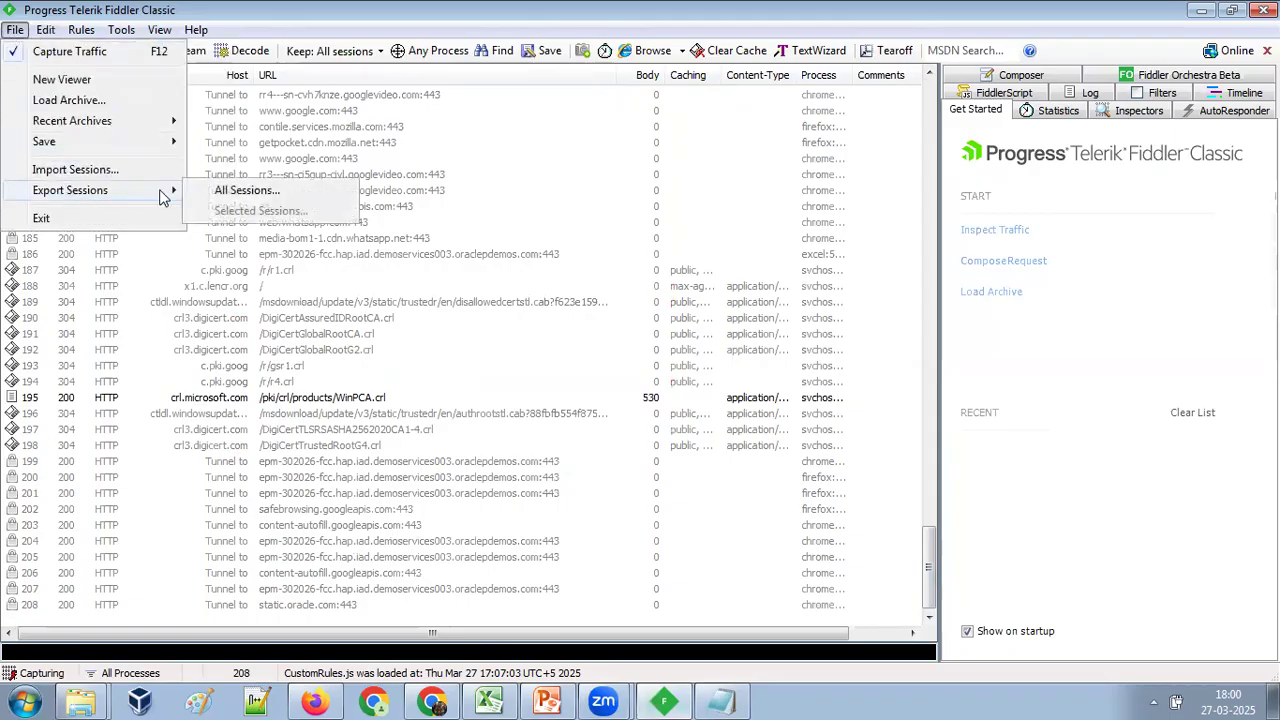
{"action": "left_click", "coordinate": [269, 200]}
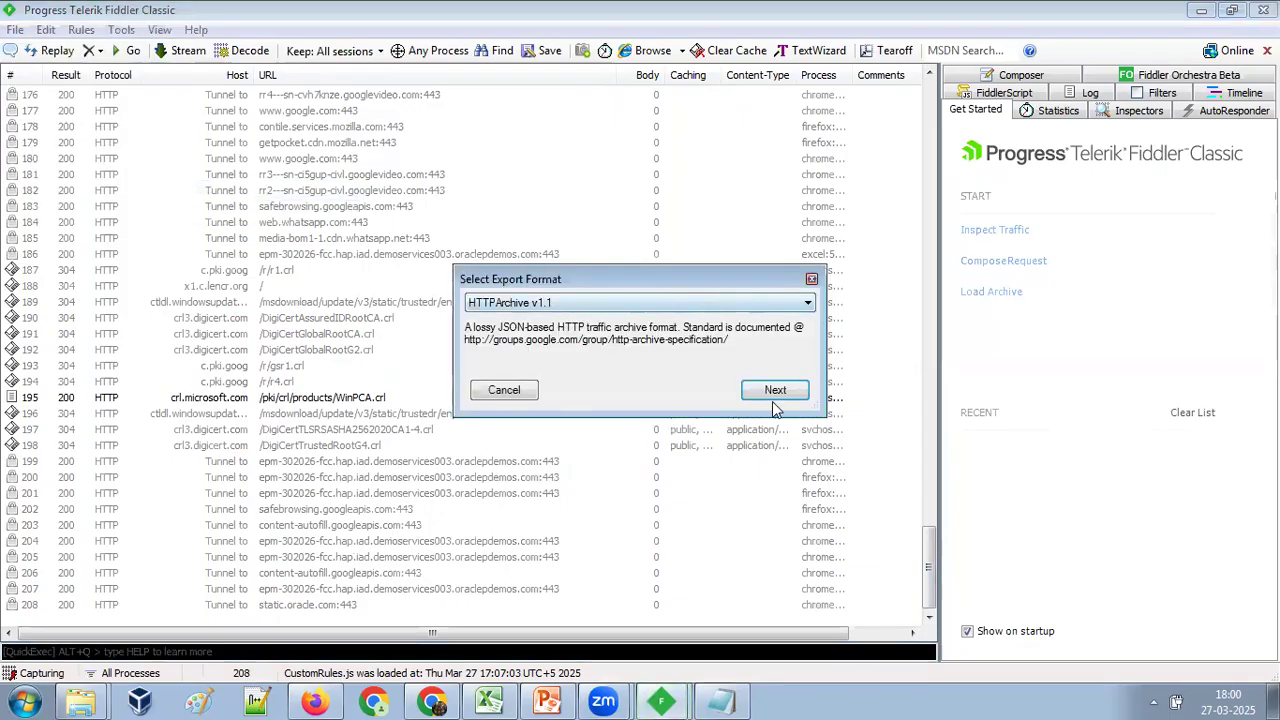
{"action": "left_click", "coordinate": [774, 393]}
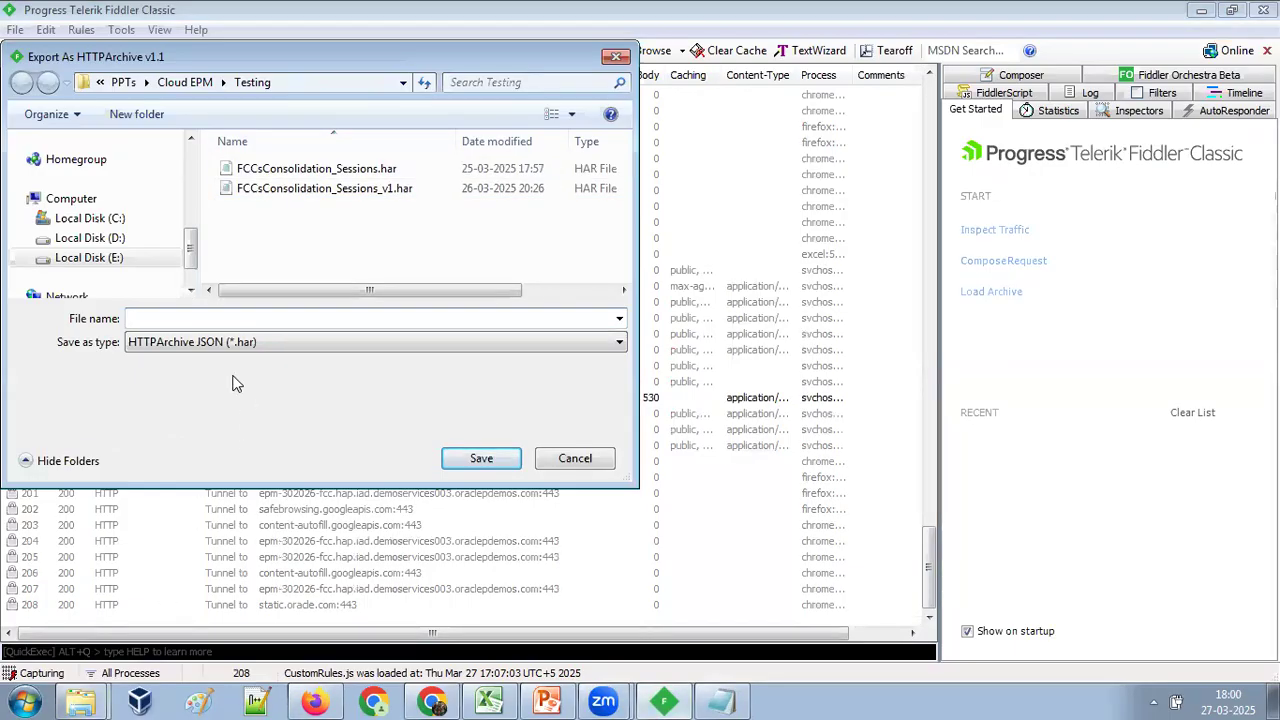
Set the export folder to C:\Users\LENOVO, copying its path from Explorer, and name the file FCCs_Consolidation_Planning_Budget.
{"action": "left_click", "coordinate": [80, 703]}
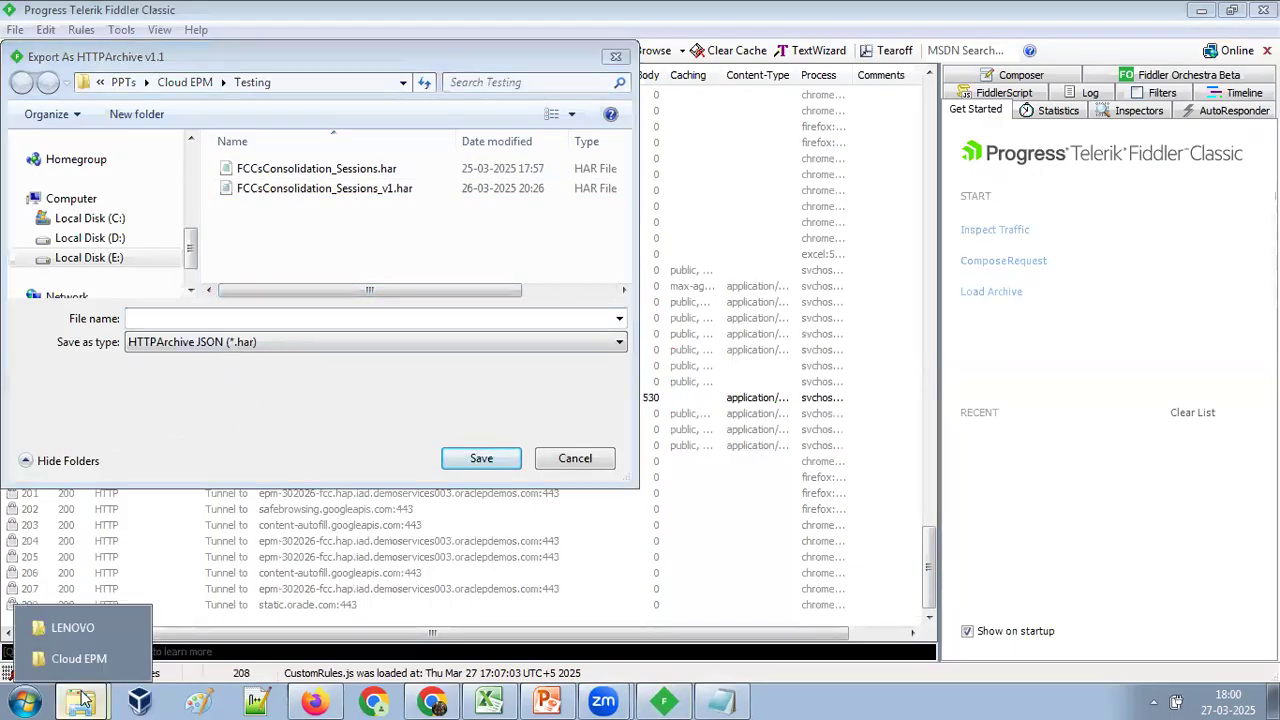
{"action": "left_click", "coordinate": [82, 630]}
{"action": "left_click", "coordinate": [430, 40]}
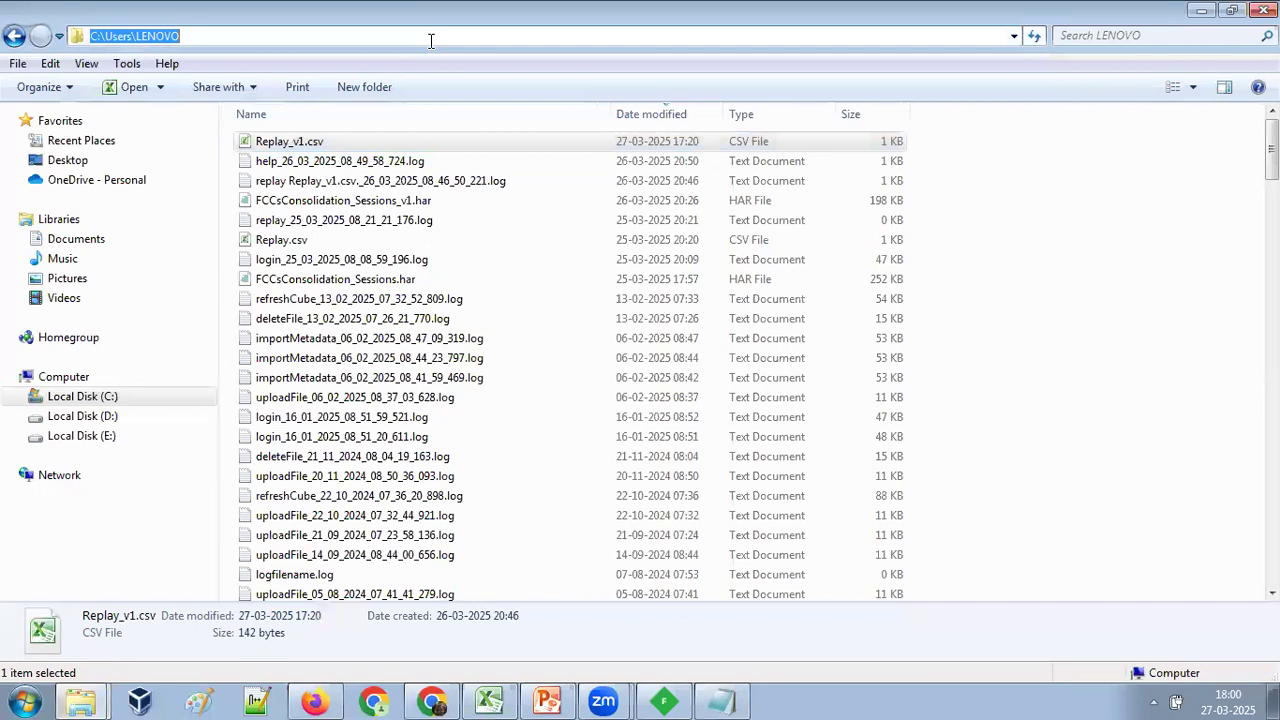
{"action": "key", "text": "ctrl+c"}
{"action": "key", "text": "alt+Tab"}
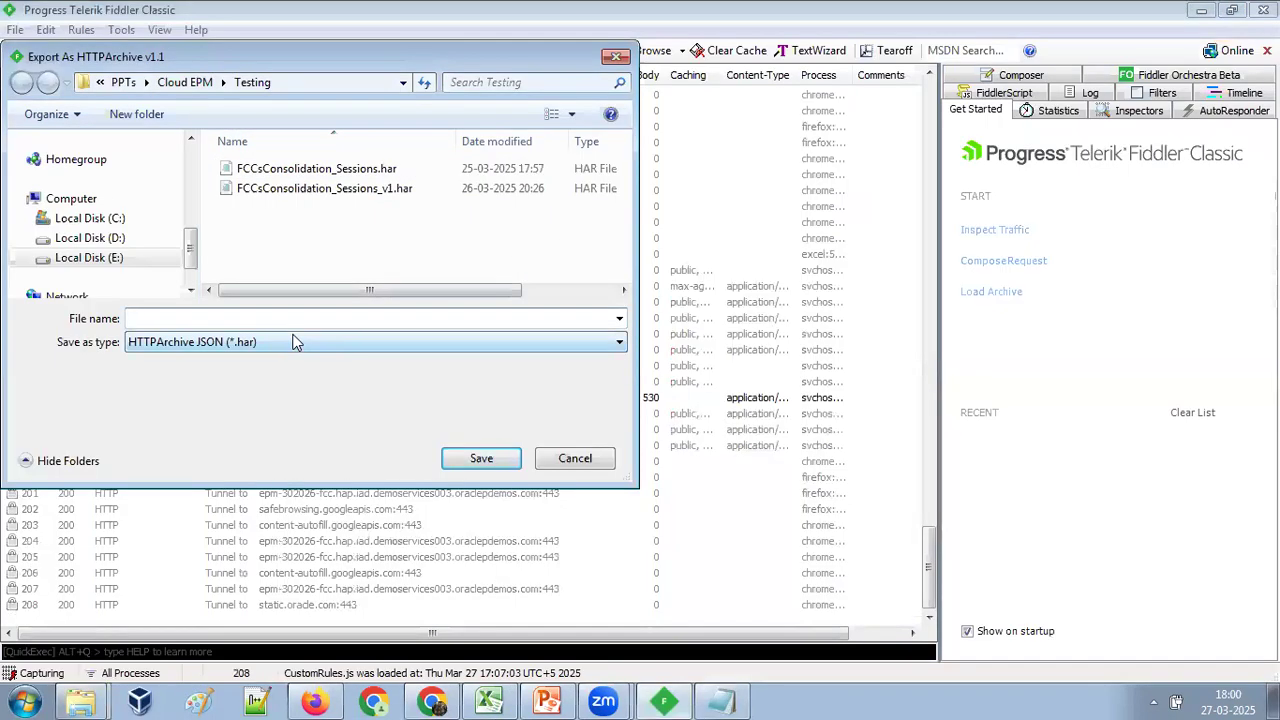
{"action": "key", "text": "ctrl+v"}
{"action": "key", "text": "Return"}
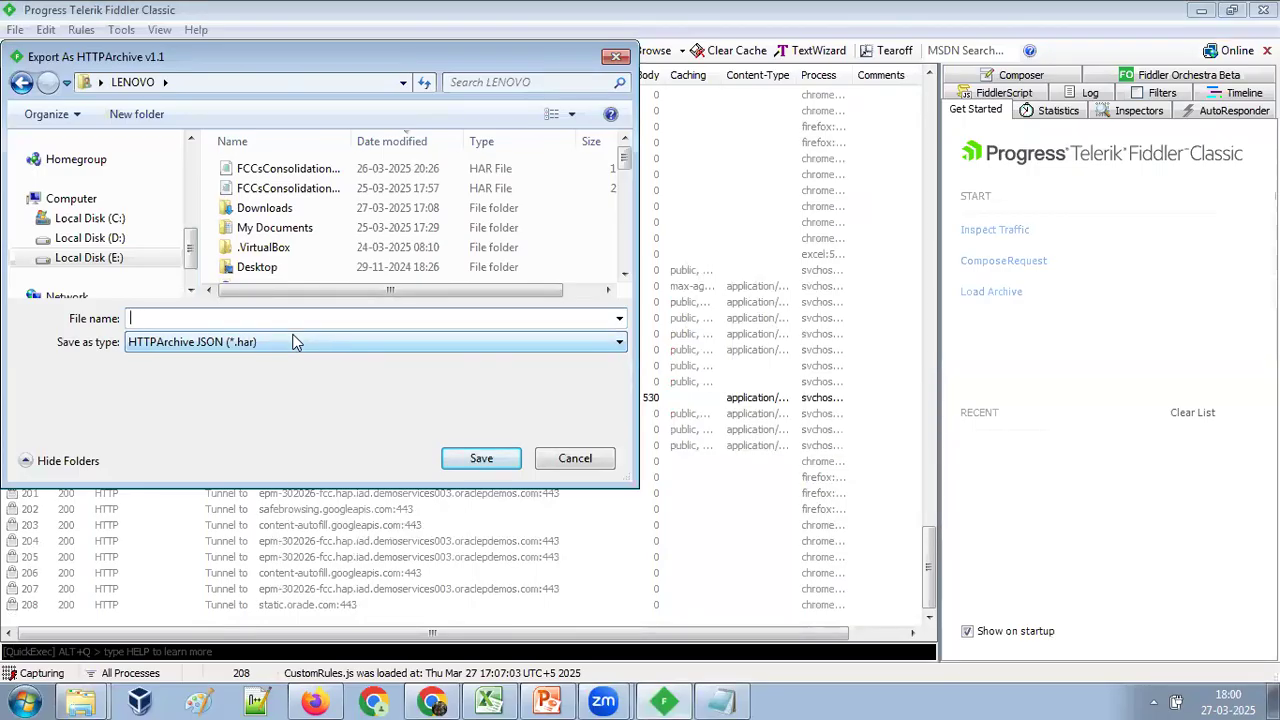
{"action": "type", "text": "FCCs_C"}
{"action": "type", "text": "onsolidation_Planning_Budget"}
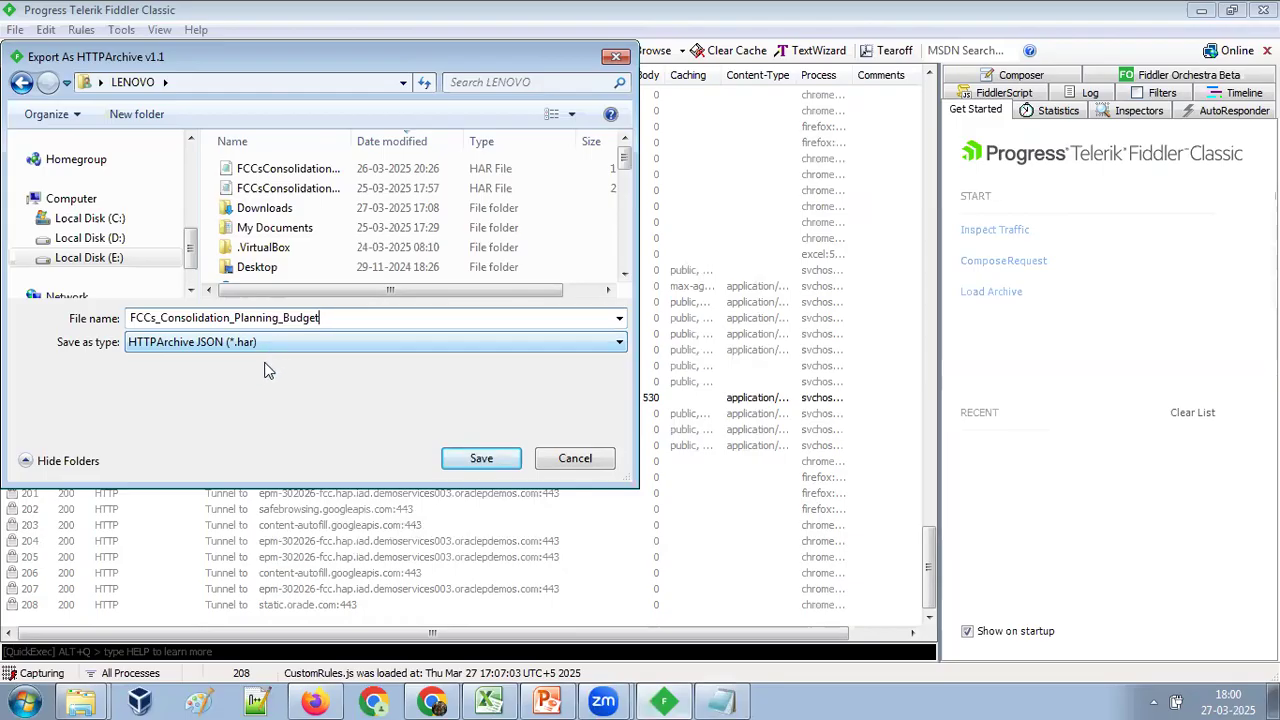
Copy the export file name into Notepad, leaving a blank line below the epmautomate replay command.
{"action": "left_click_drag", "start_coordinate": [327, 314], "coordinate": [85, 318]}
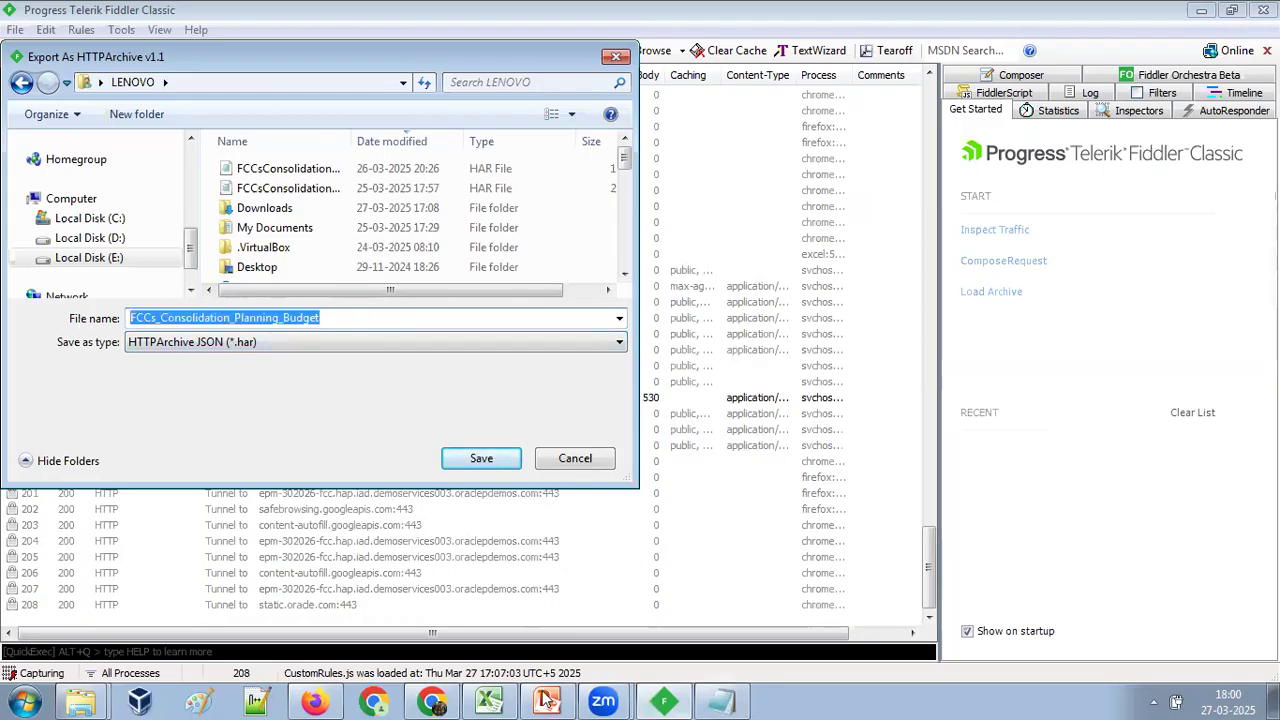
{"action": "left_click", "coordinate": [720, 700]}
{"action": "left_click", "coordinate": [600, 333]}
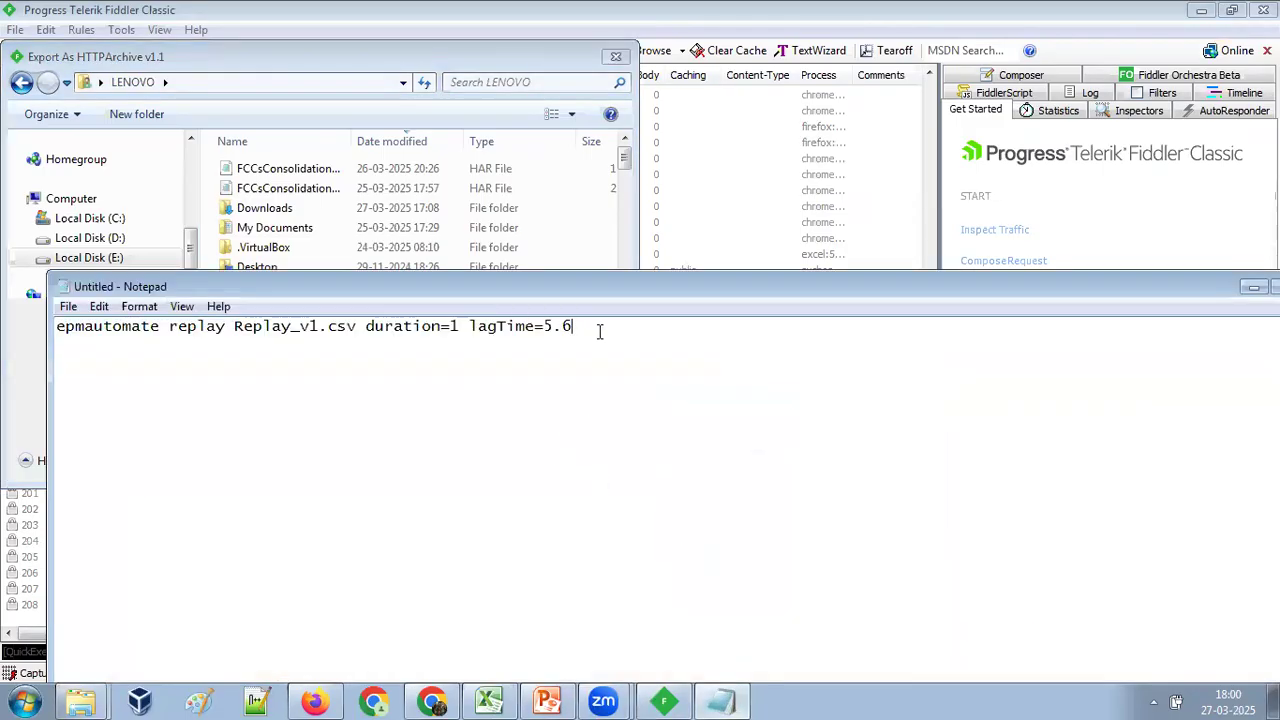
{"action": "key", "text": "Return"}
{"action": "key", "text": "Return"}
{"action": "key", "text": "ctrl+v"}
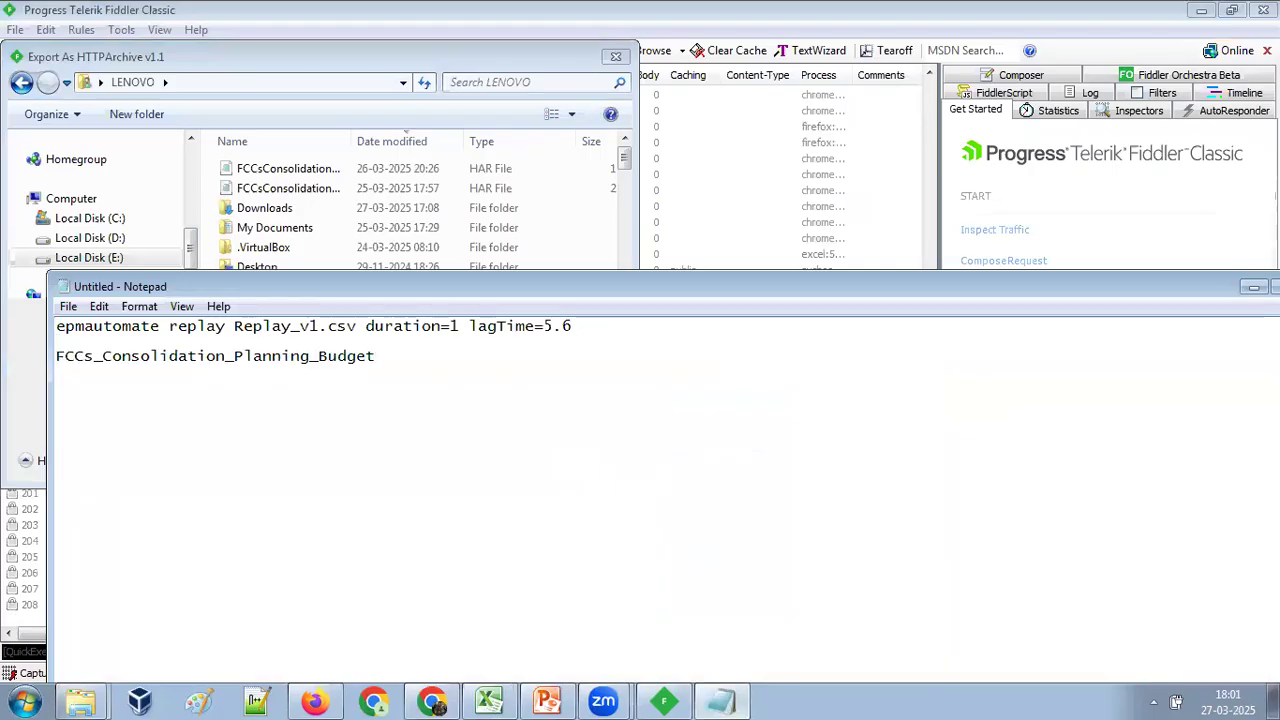
{"action": "key", "text": "alt+Tab"}
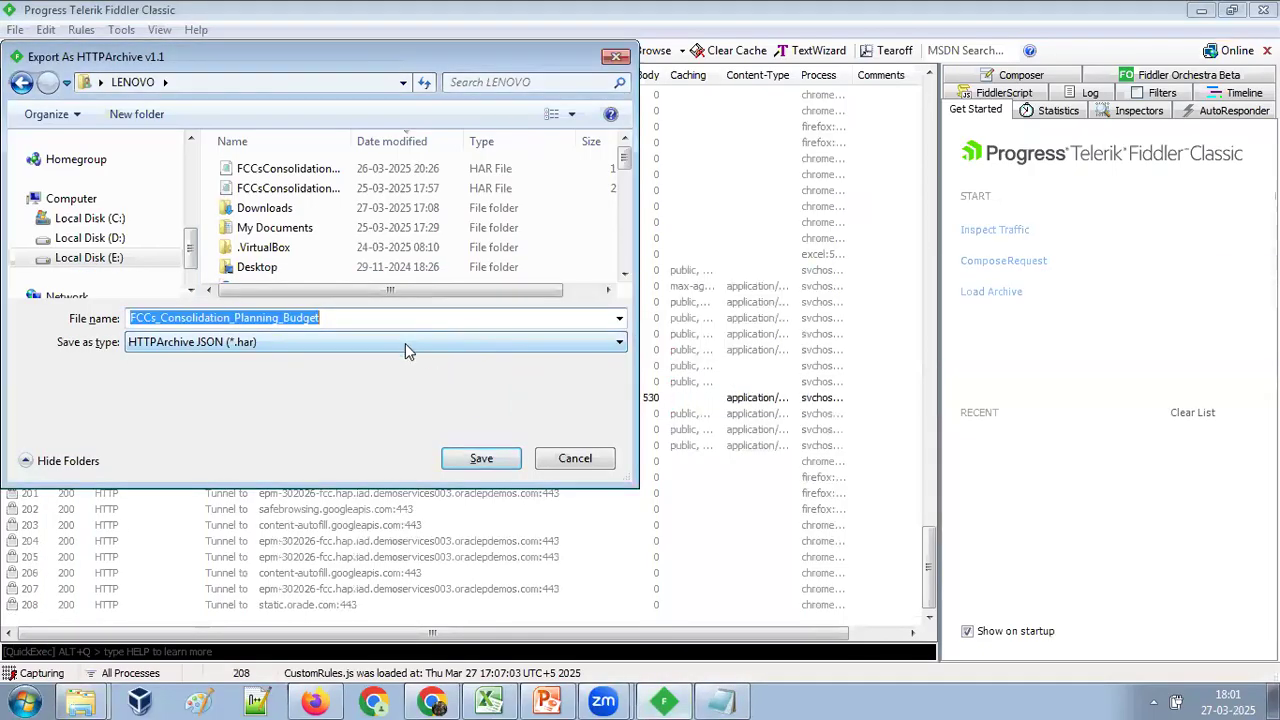
Save the session export and append the .har extension to the file name in Notepad.
{"action": "left_click", "coordinate": [480, 460]}
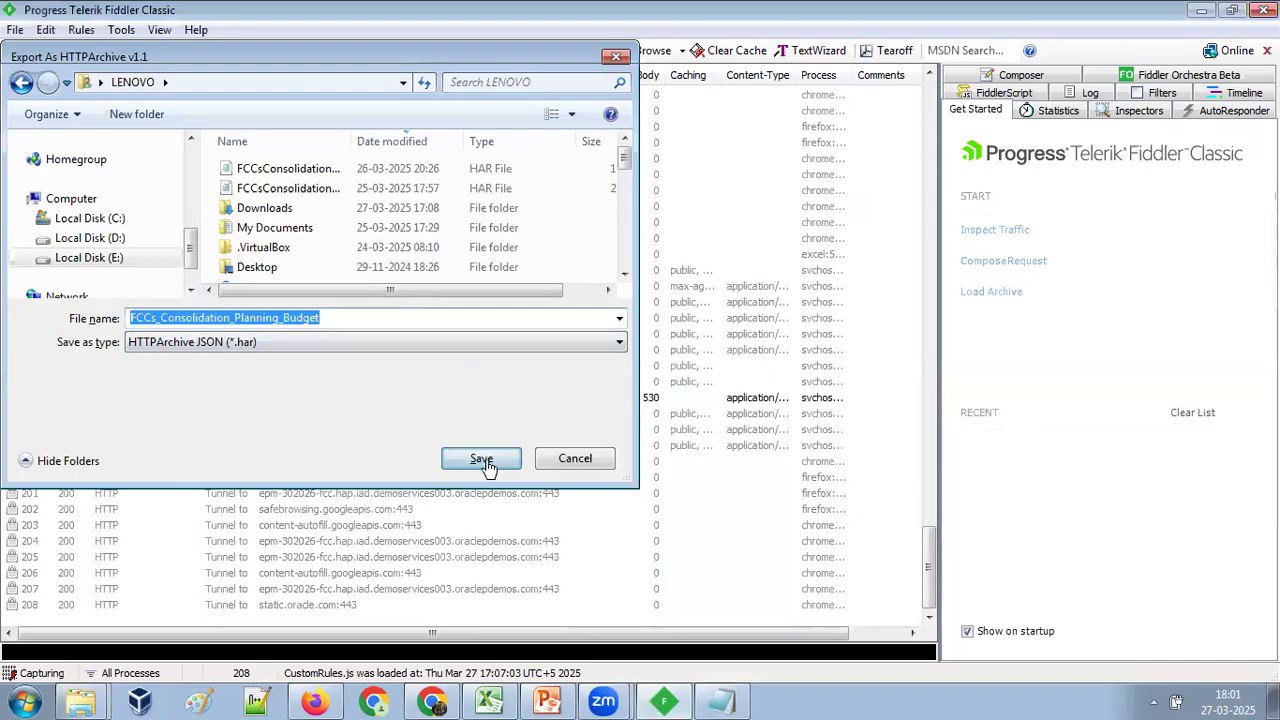
{"action": "left_click", "coordinate": [720, 700]}
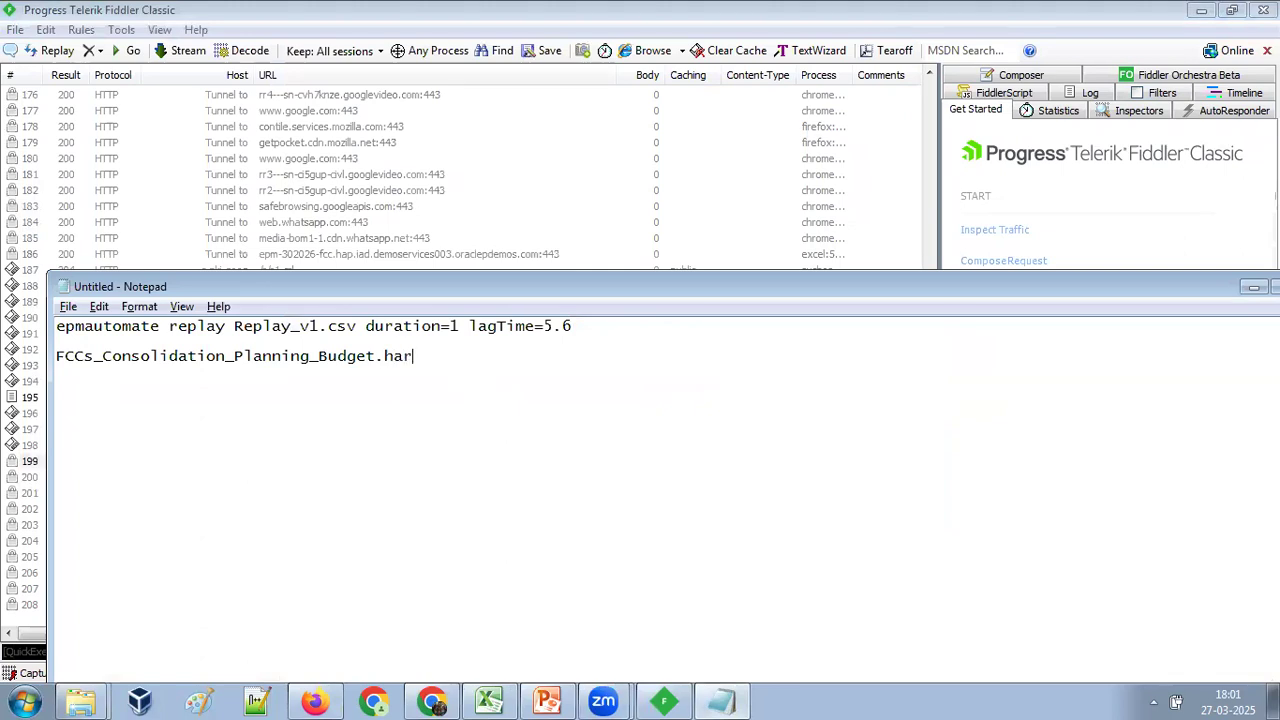
Switch to Fiddler, turn off traffic capture and check its capture setting.
{"action": "key", "text": "alt+Tab"}
{"action": "left_click", "coordinate": [16, 30]}
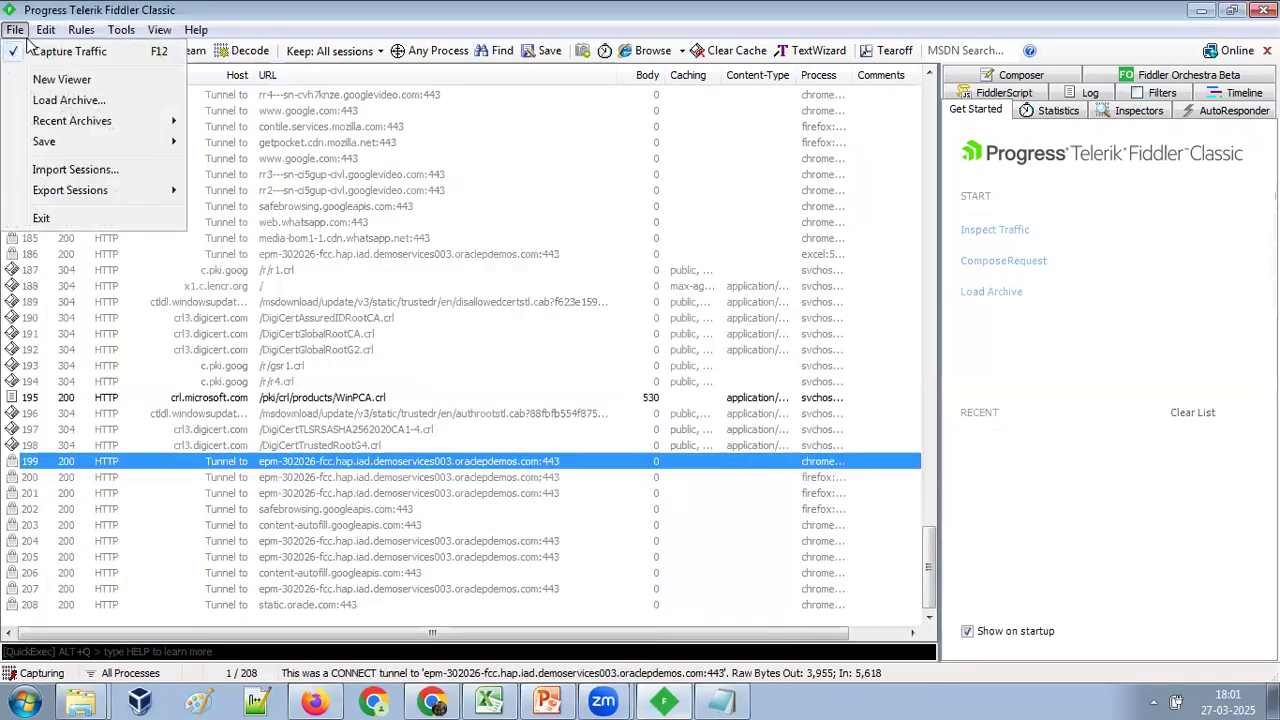
{"action": "left_click", "coordinate": [58, 52]}
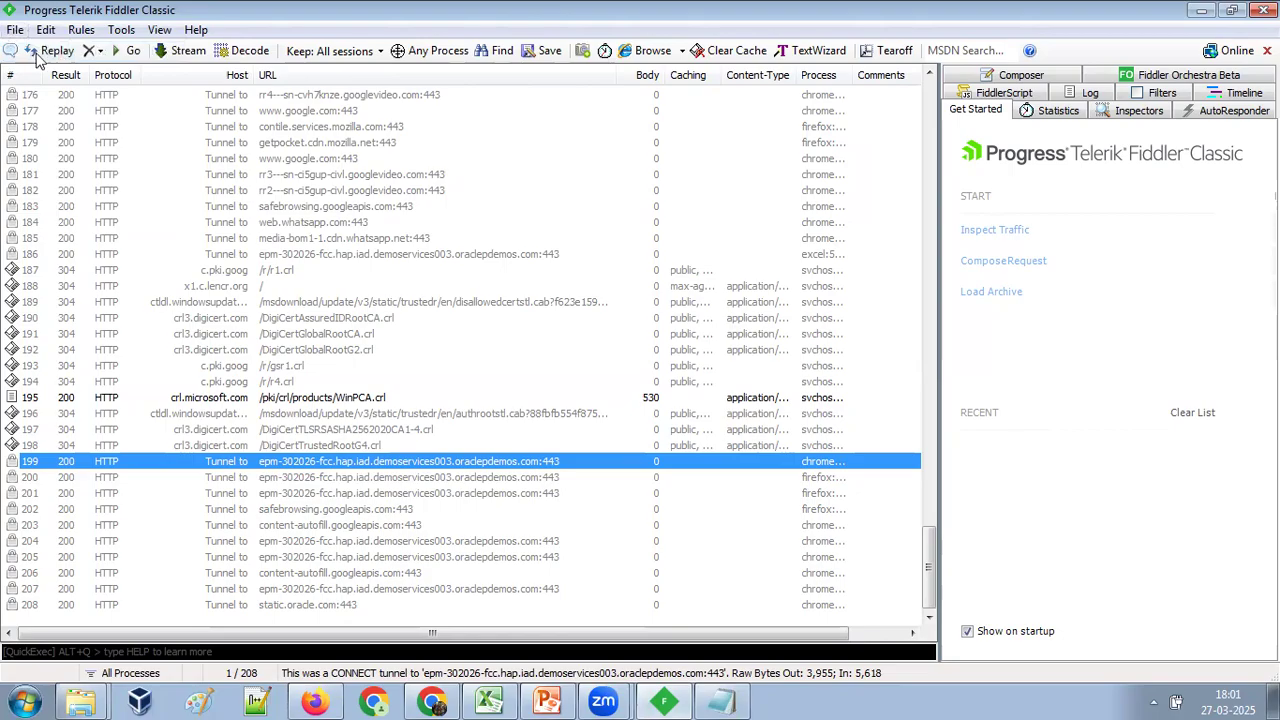
{"action": "left_click", "coordinate": [16, 30]}
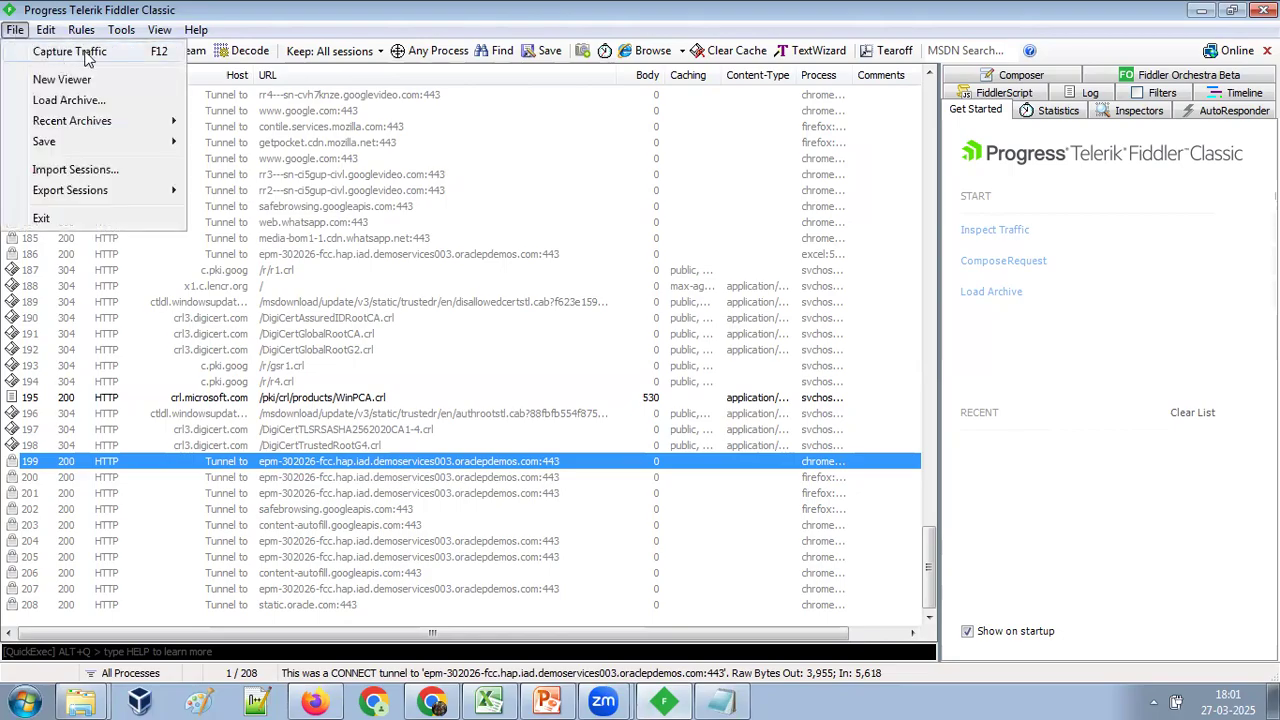
Switch to Notepad and remove the blank line between the replay command and the HAR file name.
{"action": "key", "text": "alt+Tab"}
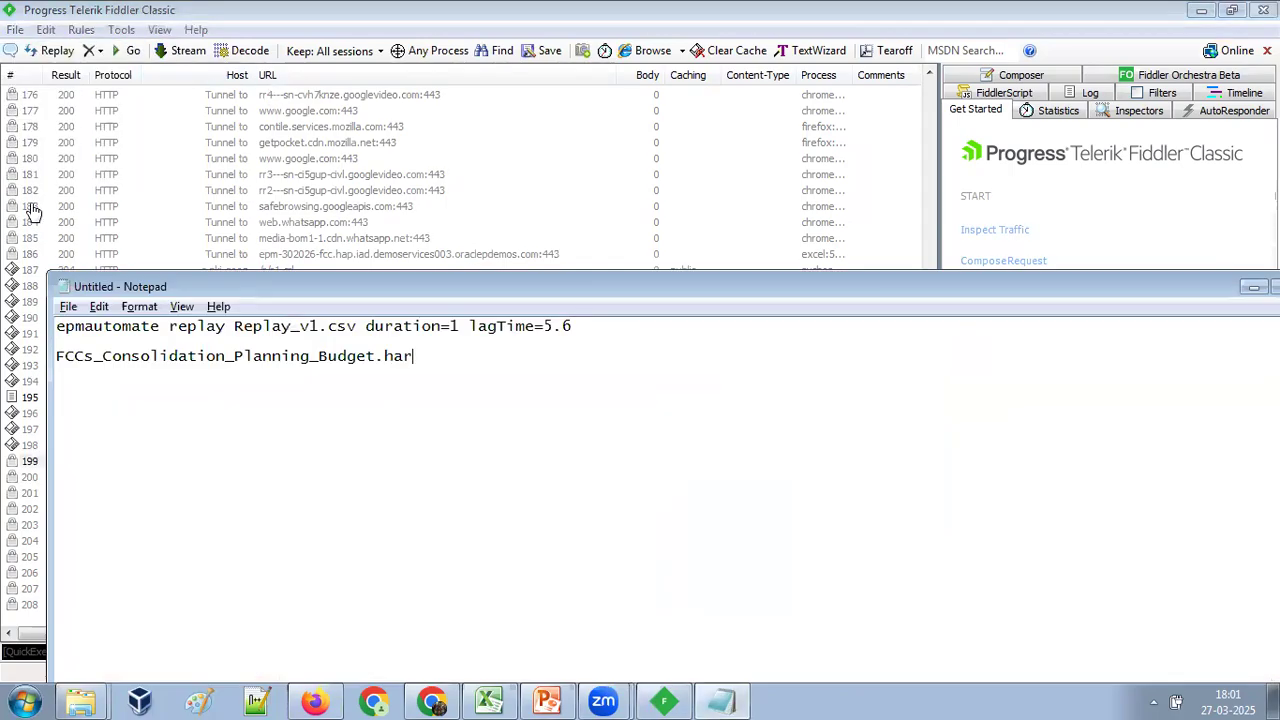
{"action": "key", "text": "Up"}
{"action": "key", "text": "BackSpace"}
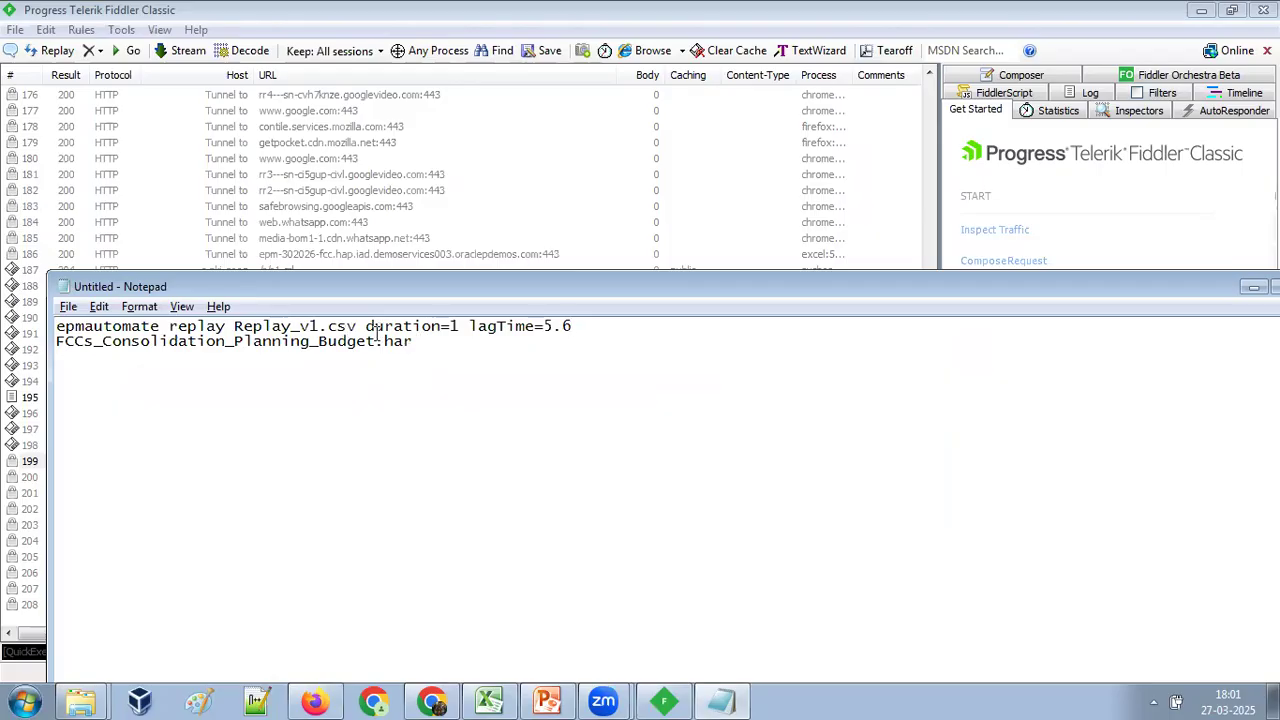
{"action": "left_click_drag", "start_coordinate": [418, 342], "coordinate": [58, 349]}
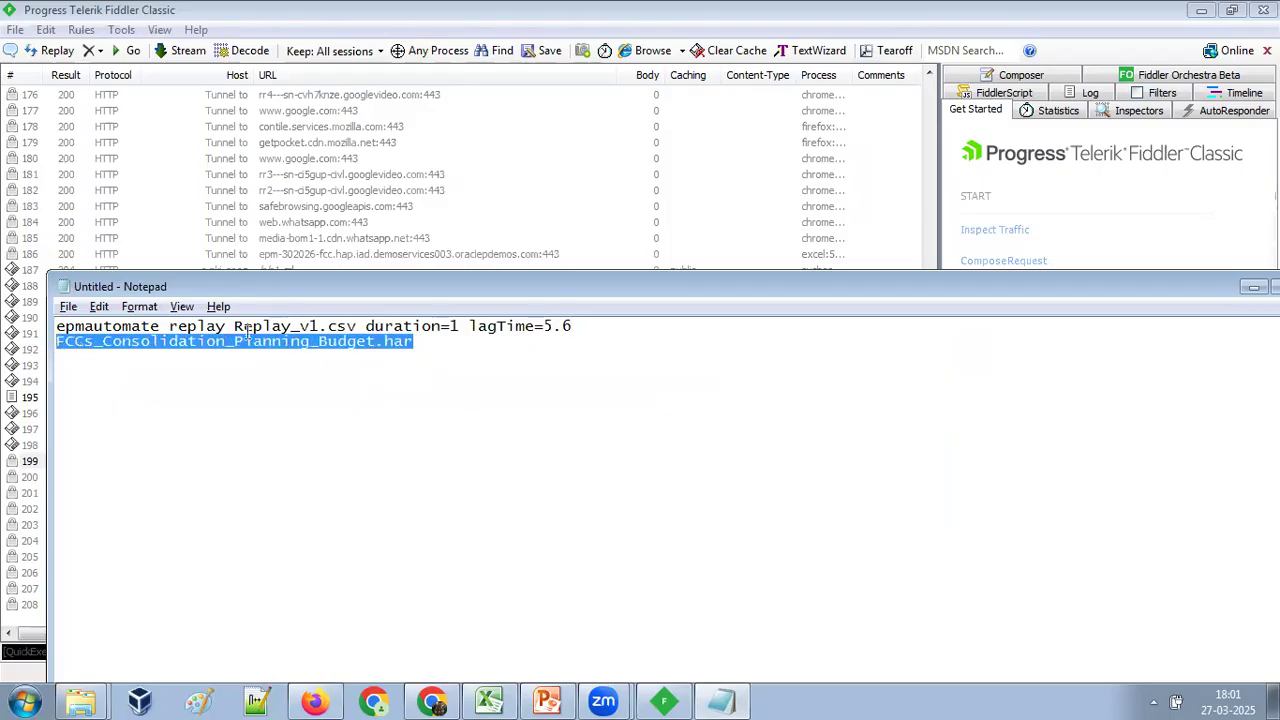
{"action": "left_click_drag", "start_coordinate": [356, 326], "coordinate": [236, 331]}
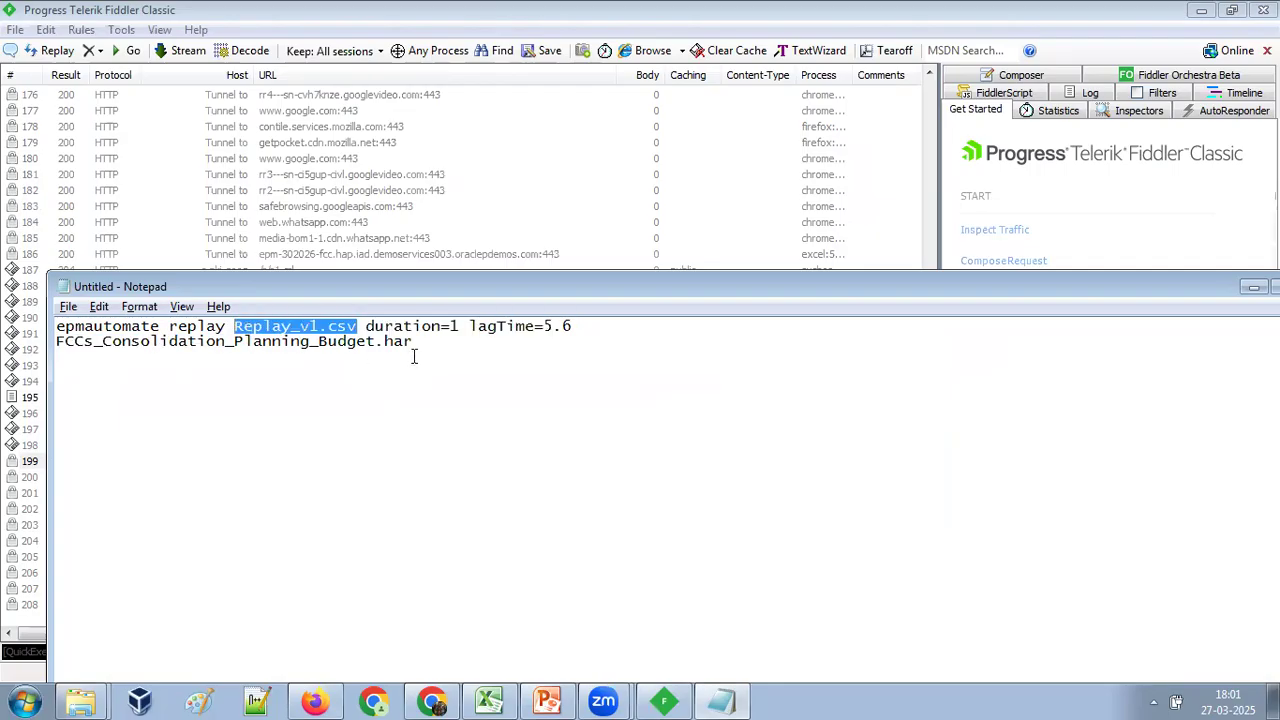
Create a new Notepad document holding one comma-separated line with the user name, the account password and FCCs_Consolidation_Planning_Budget.har.
{"action": "left_click", "coordinate": [25, 701]}
{"action": "type", "text": "notepad"}
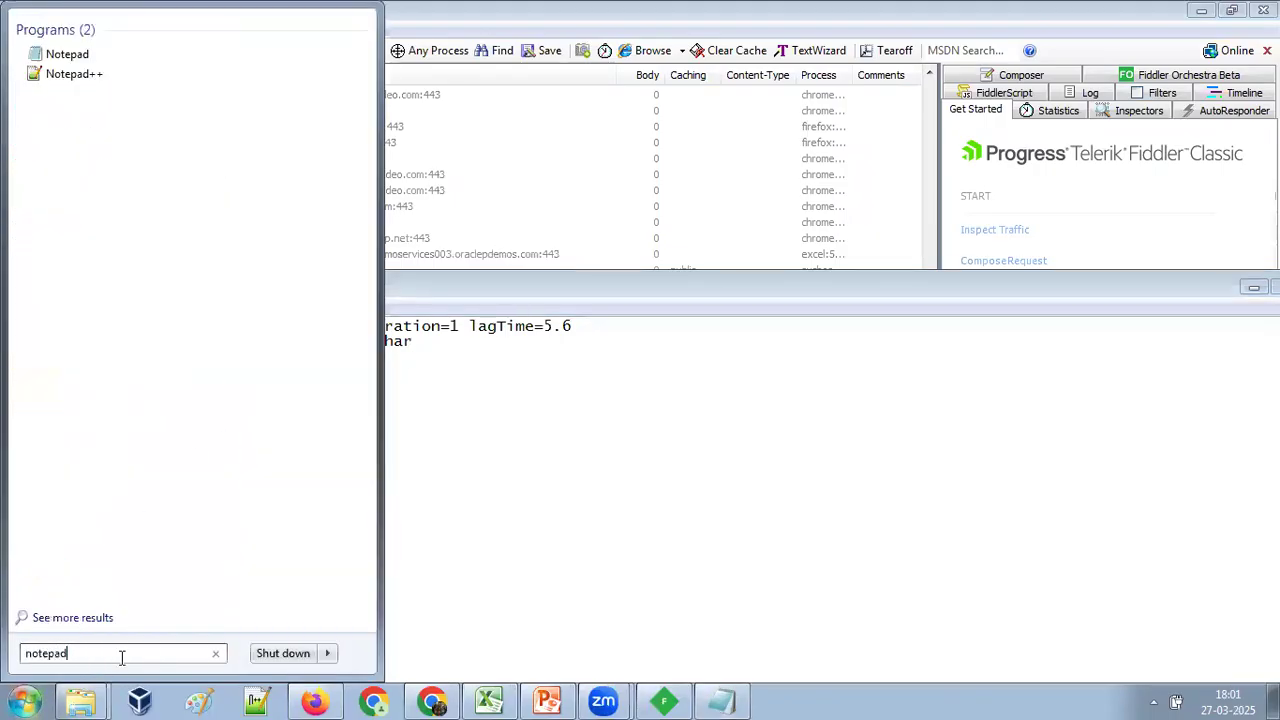
{"action": "key", "text": "Return"}
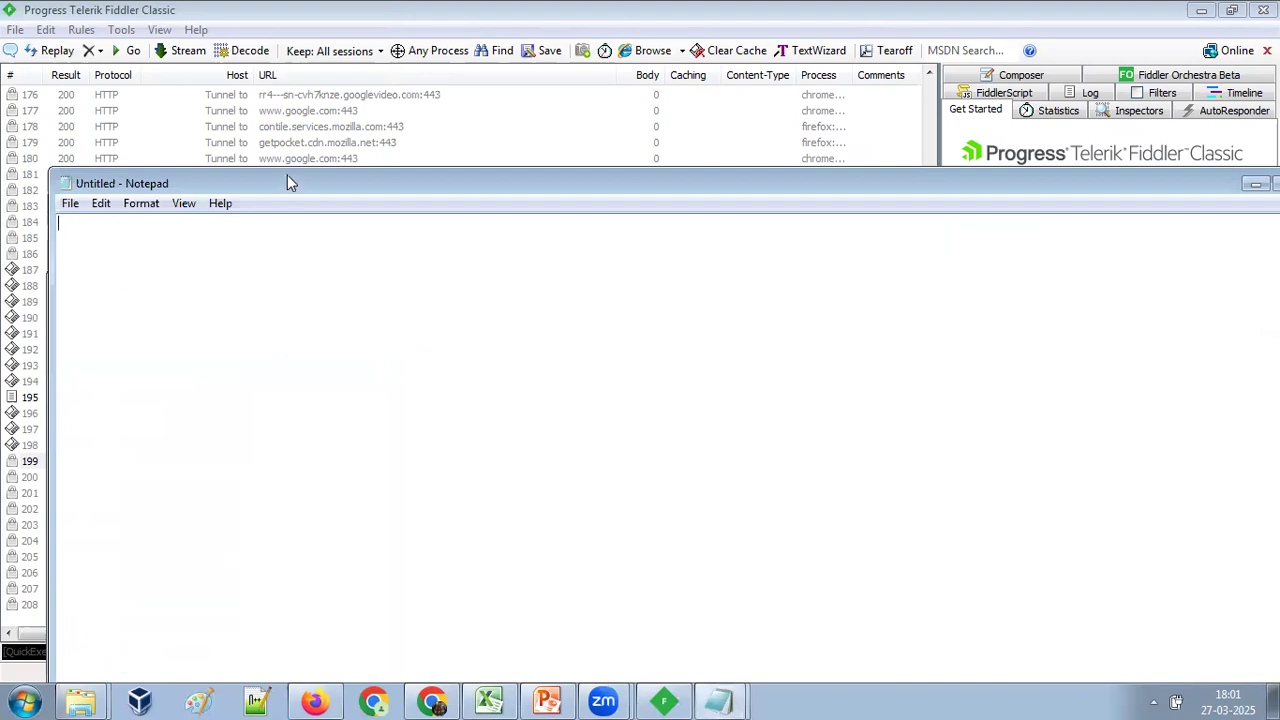
{"action": "type", "text": "Amit"}
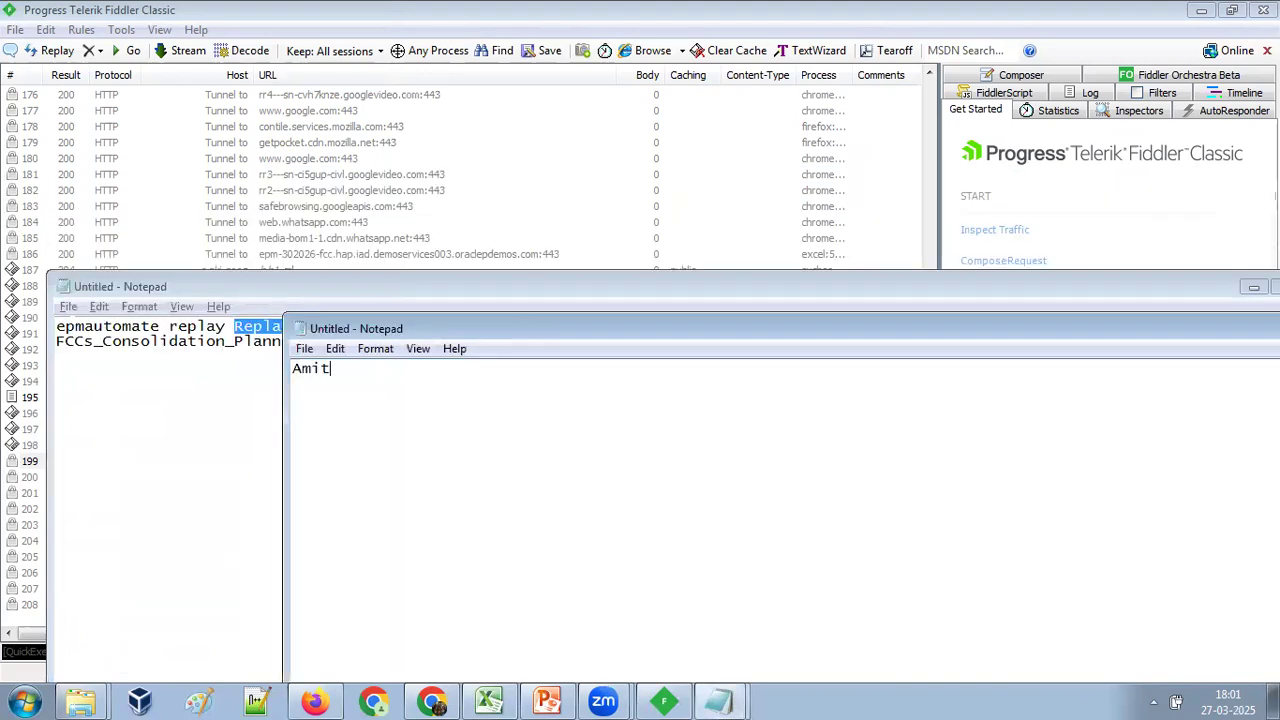
{"action": "type", "text": ",password,"}
{"action": "left_click", "coordinate": [237, 341]}
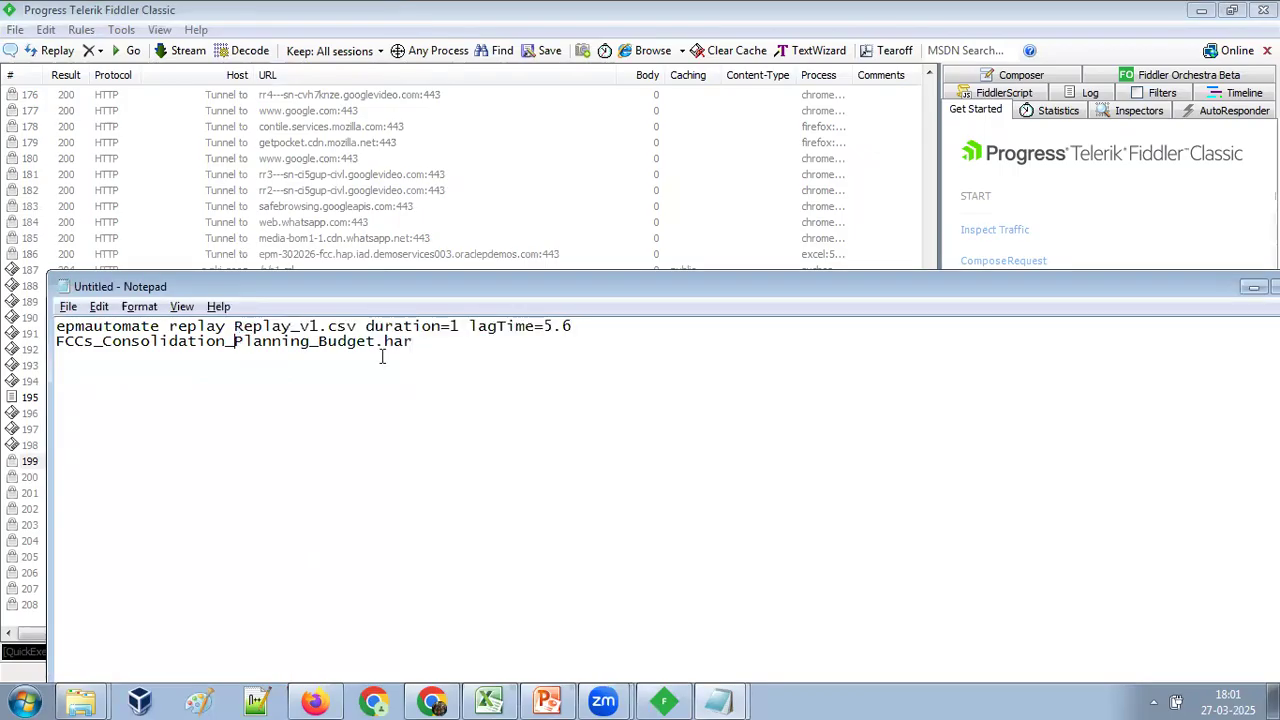
{"action": "left_click_drag", "start_coordinate": [410, 341], "coordinate": [57, 350]}
{"action": "key", "text": "ctrl+c"}
{"action": "key", "text": "alt+Tab"}
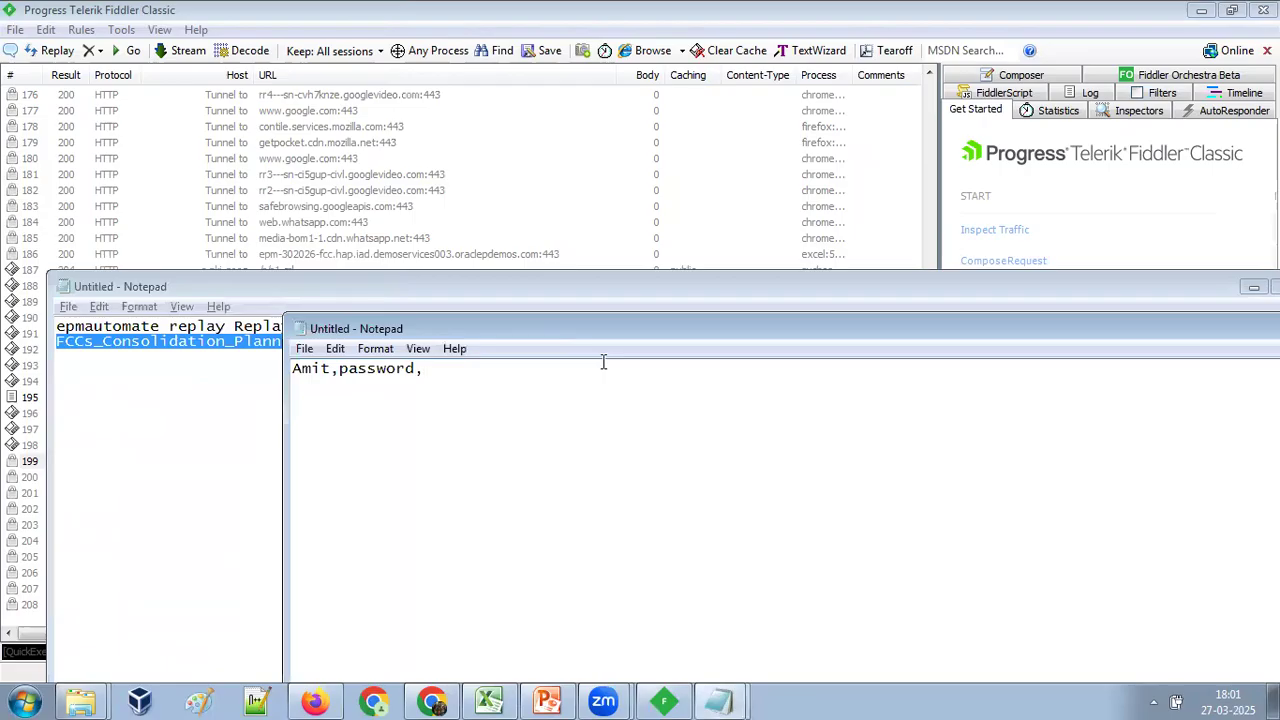
{"action": "key", "text": "ctrl+v"}
Check the LENOVO user folder for the exported HAR file and review the comma-separated line in the new Notepad document.
{"action": "mouse_move", "coordinate": [100, 680]}
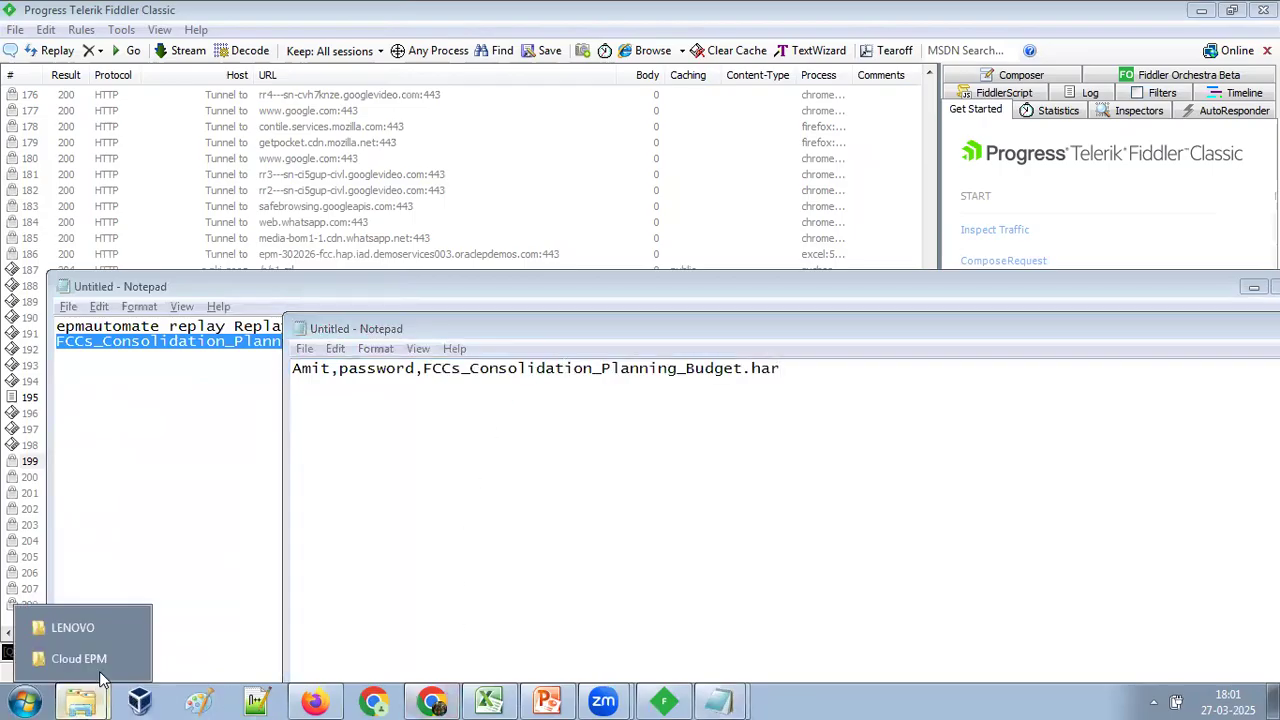
{"action": "left_click", "coordinate": [97, 626]}
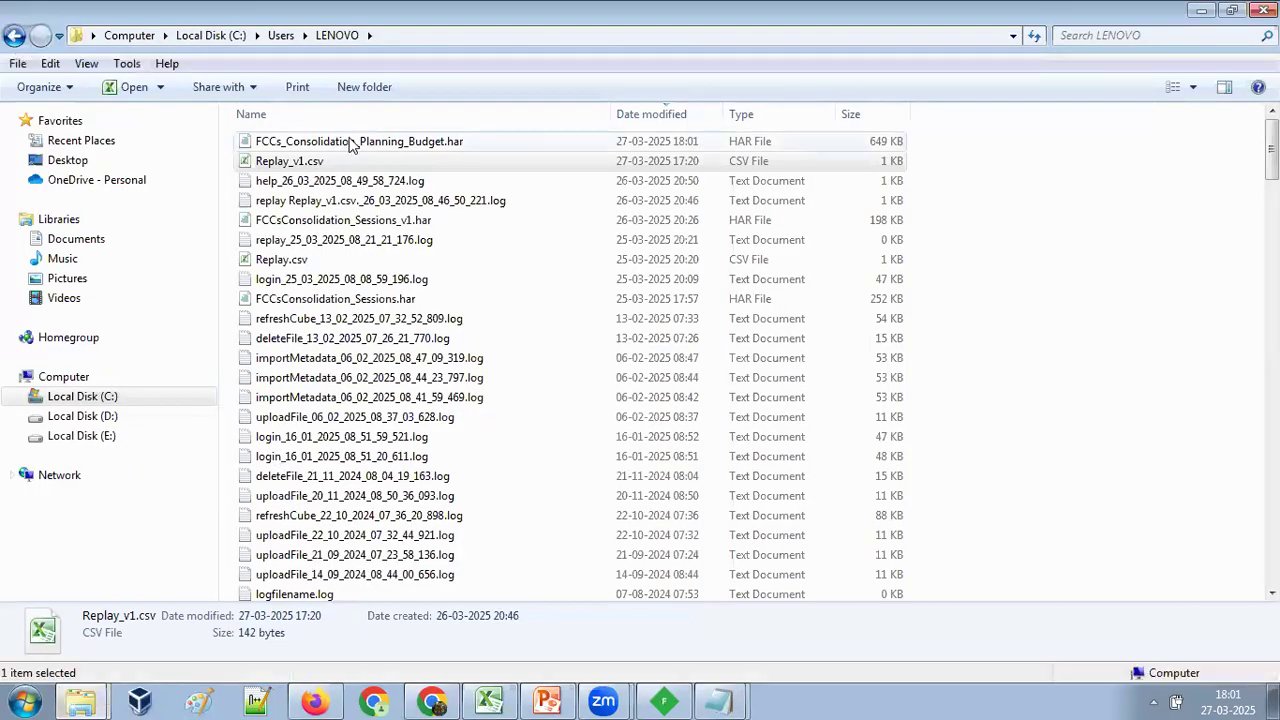
{"action": "key", "text": "alt+Tab"}
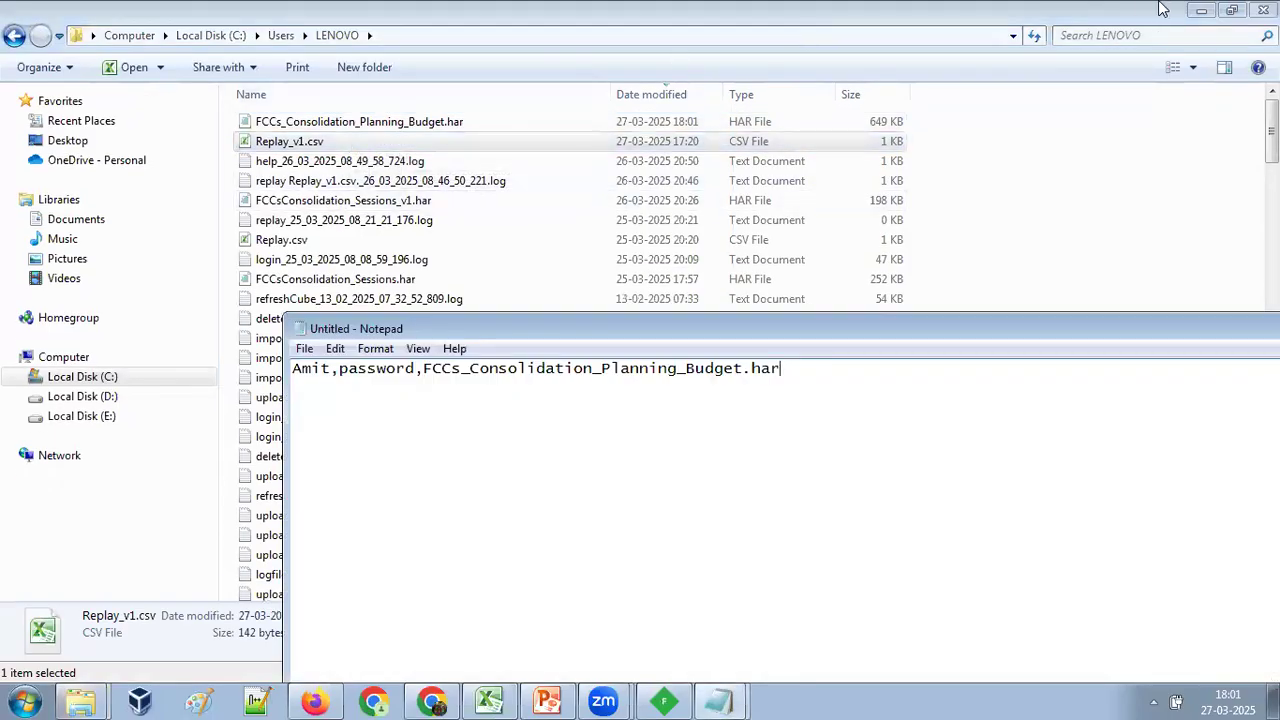
{"action": "left_click", "coordinate": [1203, 10]}
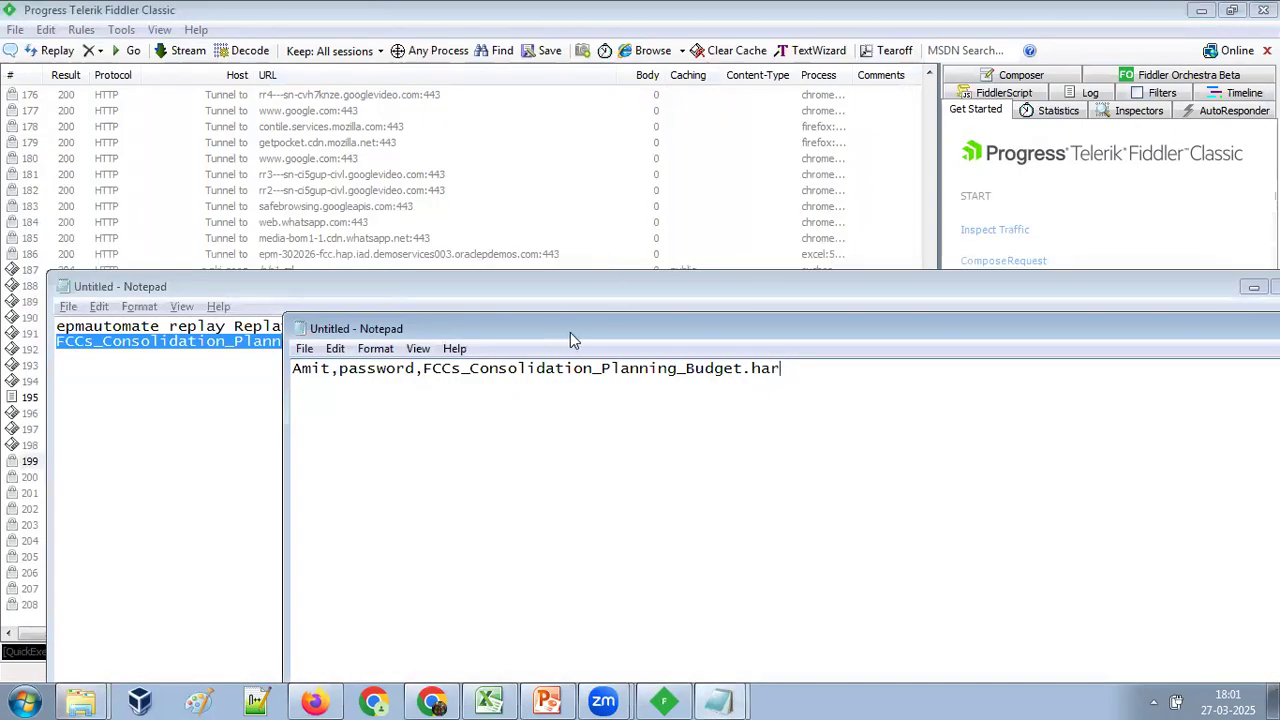
{"action": "key", "text": "ctrl+a"}
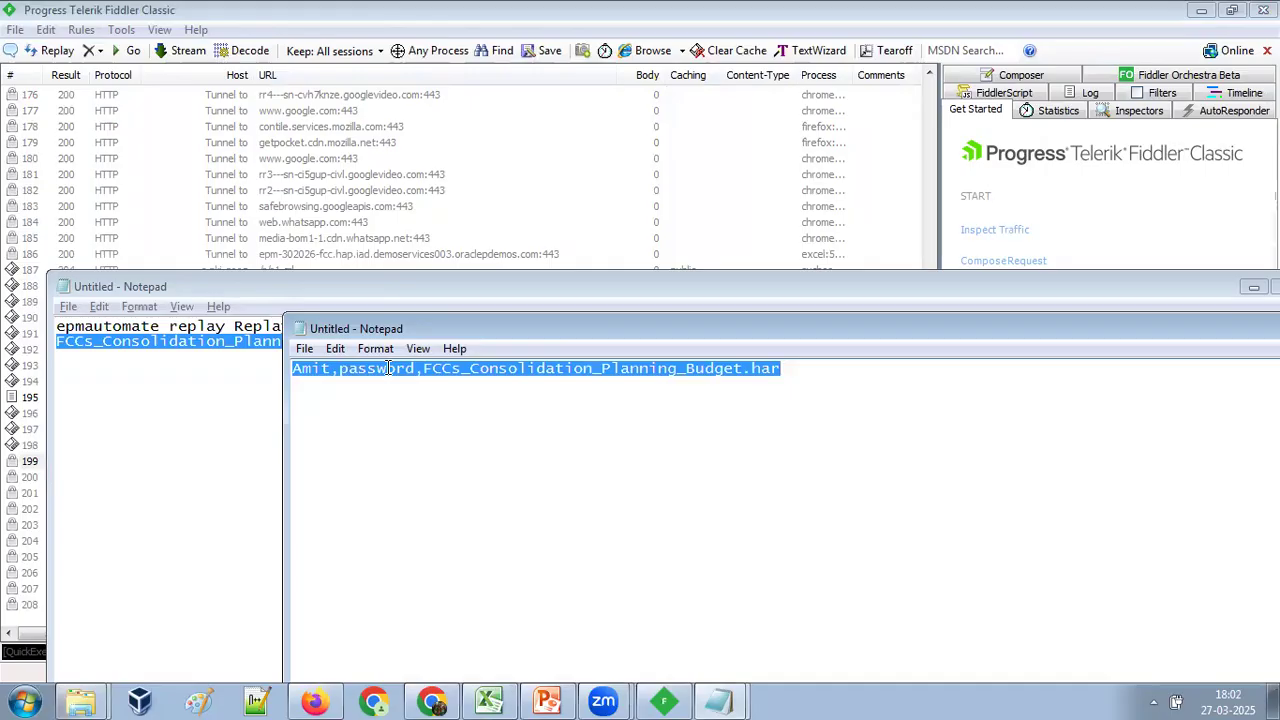
{"action": "left_click", "coordinate": [388, 368]}
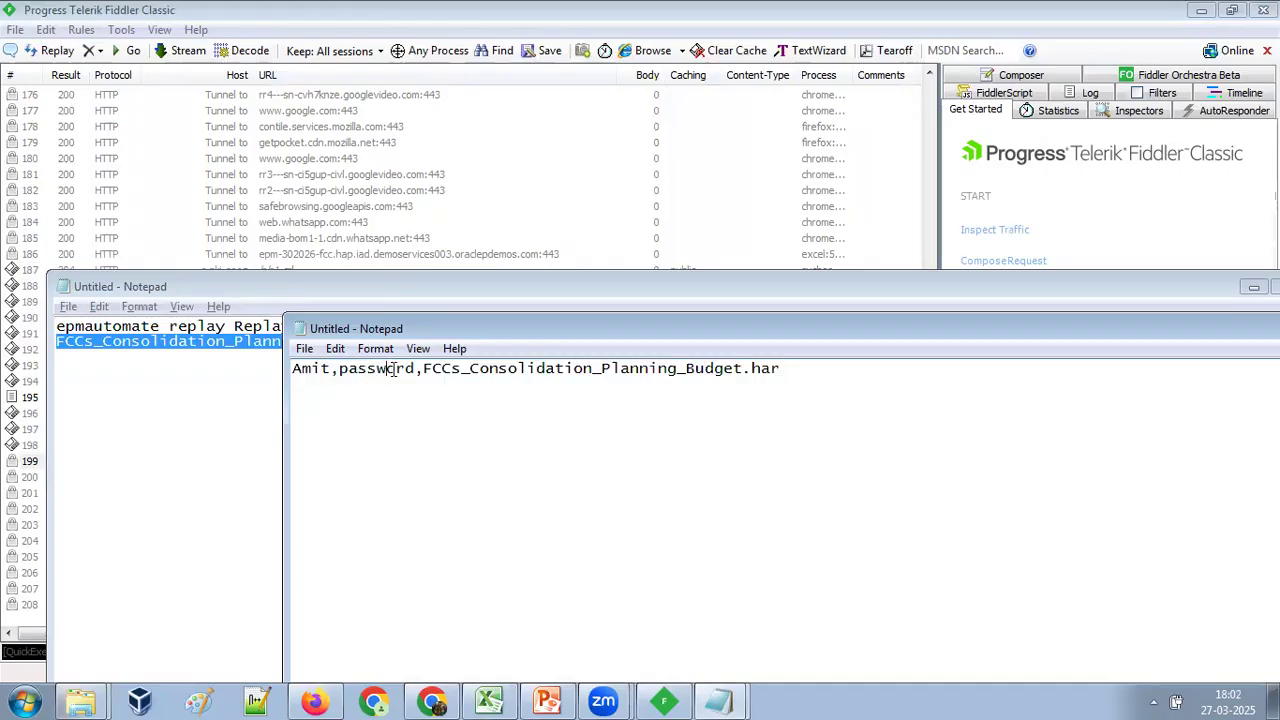
Save the new Notepad document as Replay_v2.csv in the Testing folder.
{"action": "left_click", "coordinate": [304, 348]}
{"action": "left_click", "coordinate": [318, 412]}
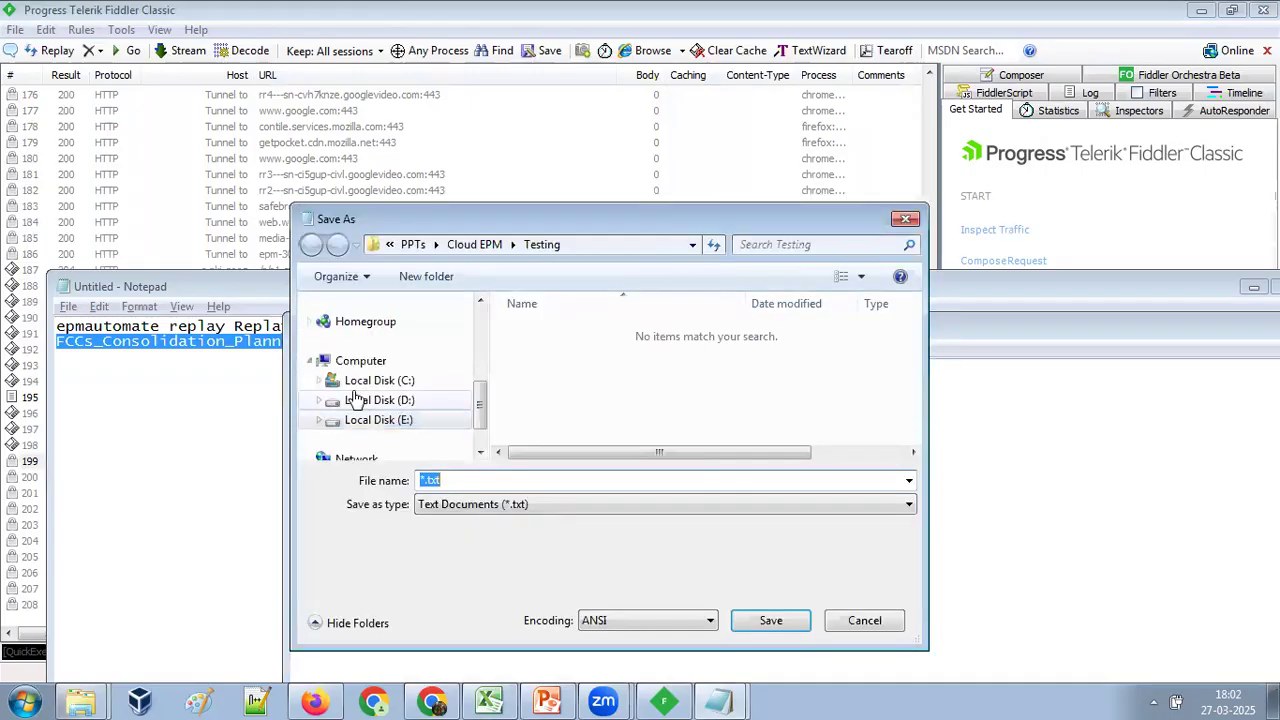
{"action": "mouse_move", "coordinate": [86, 700]}
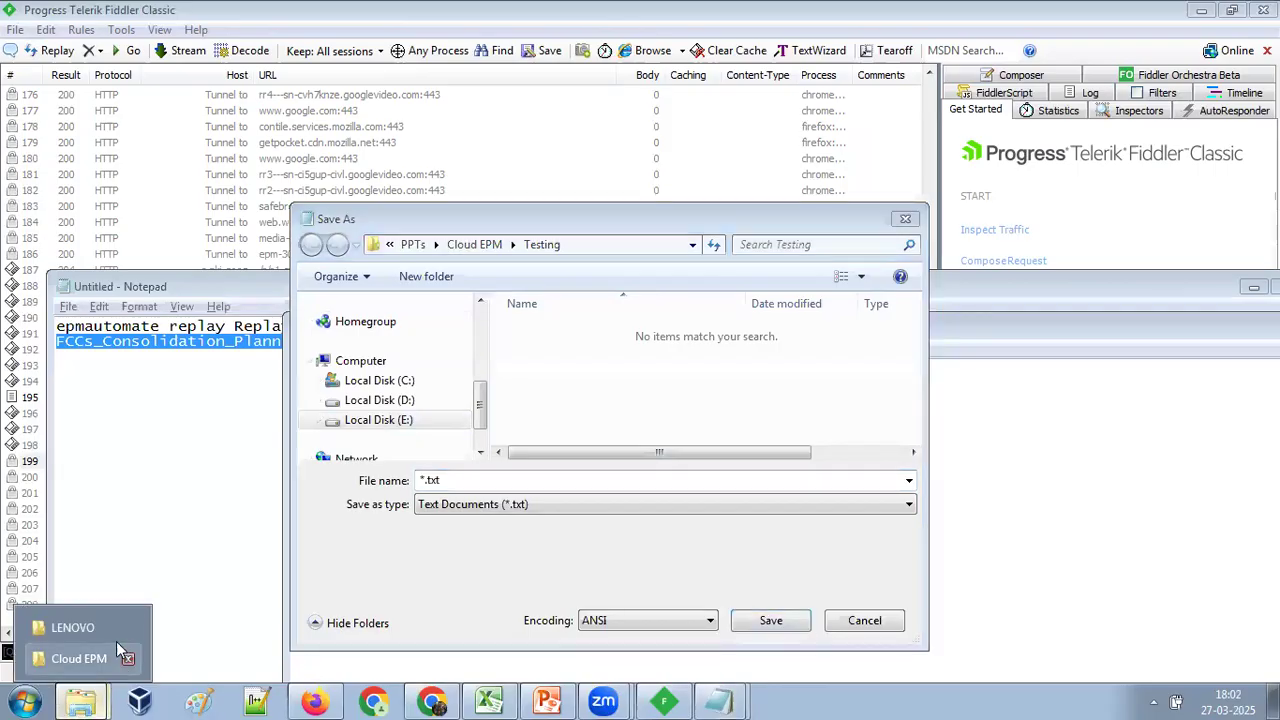
{"action": "left_click", "coordinate": [60, 622]}
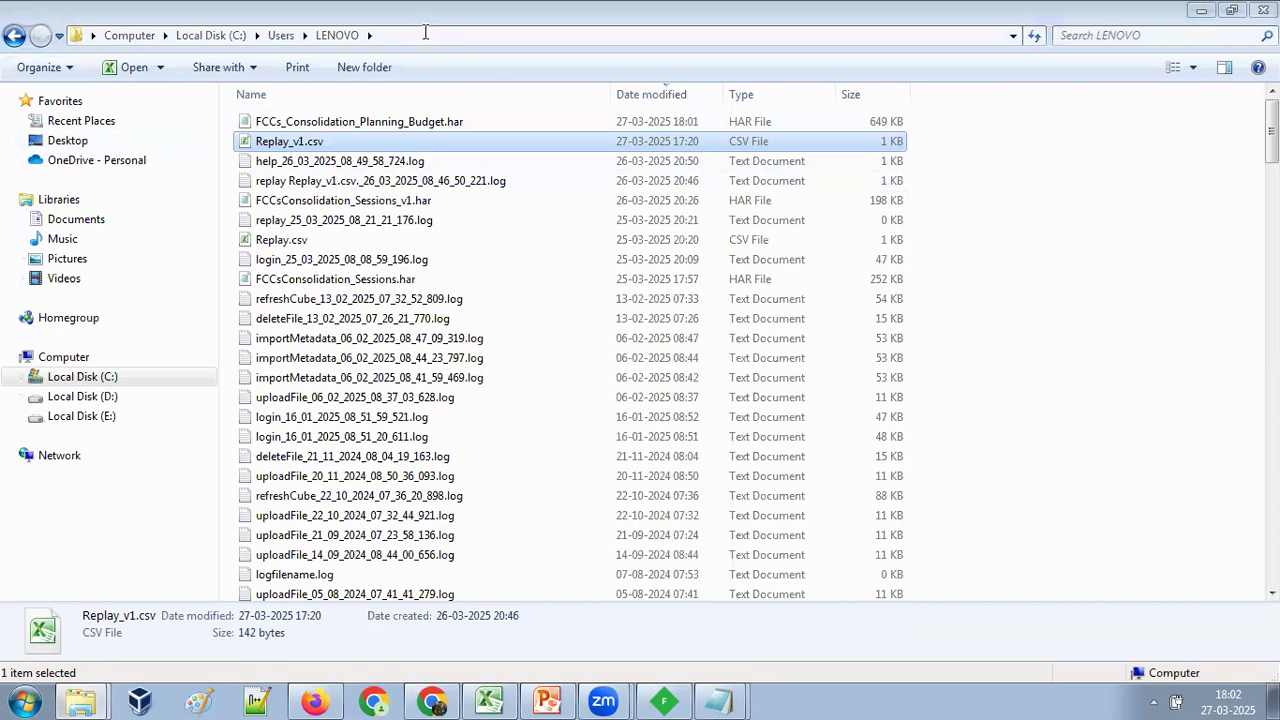
{"action": "type", "text": "R"}
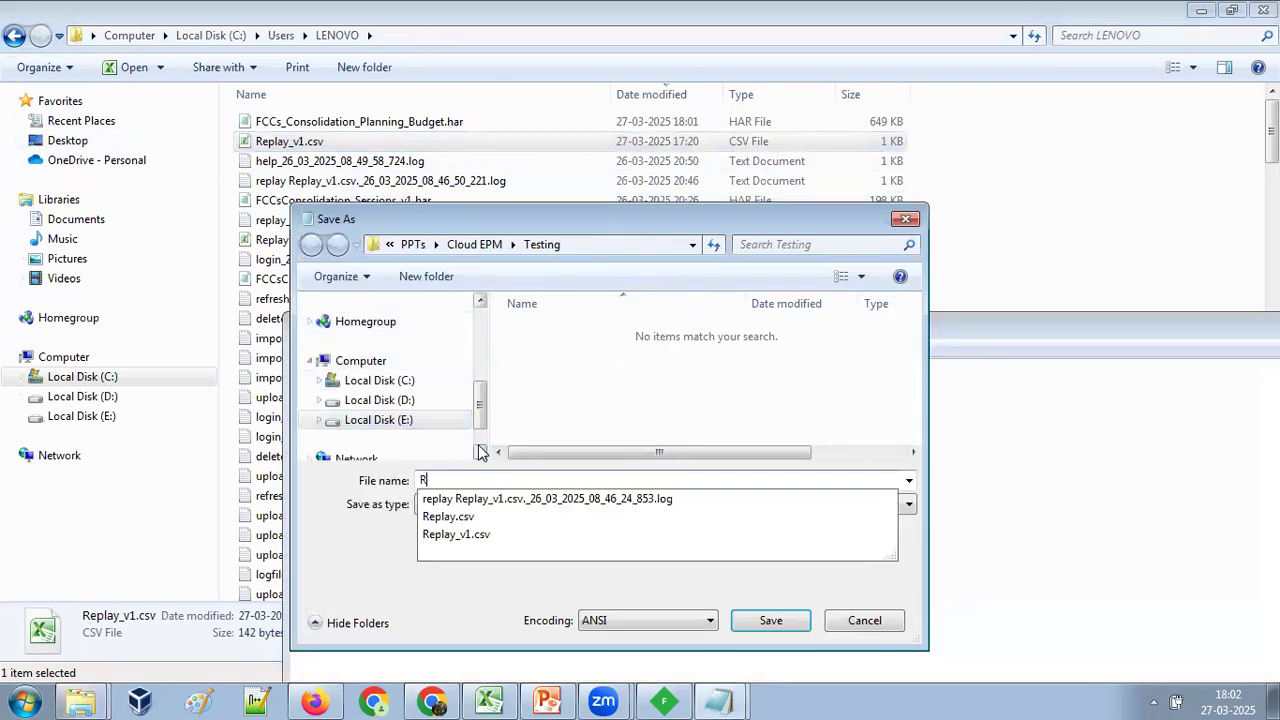
{"action": "type", "text": "eplay_v2.csv"}
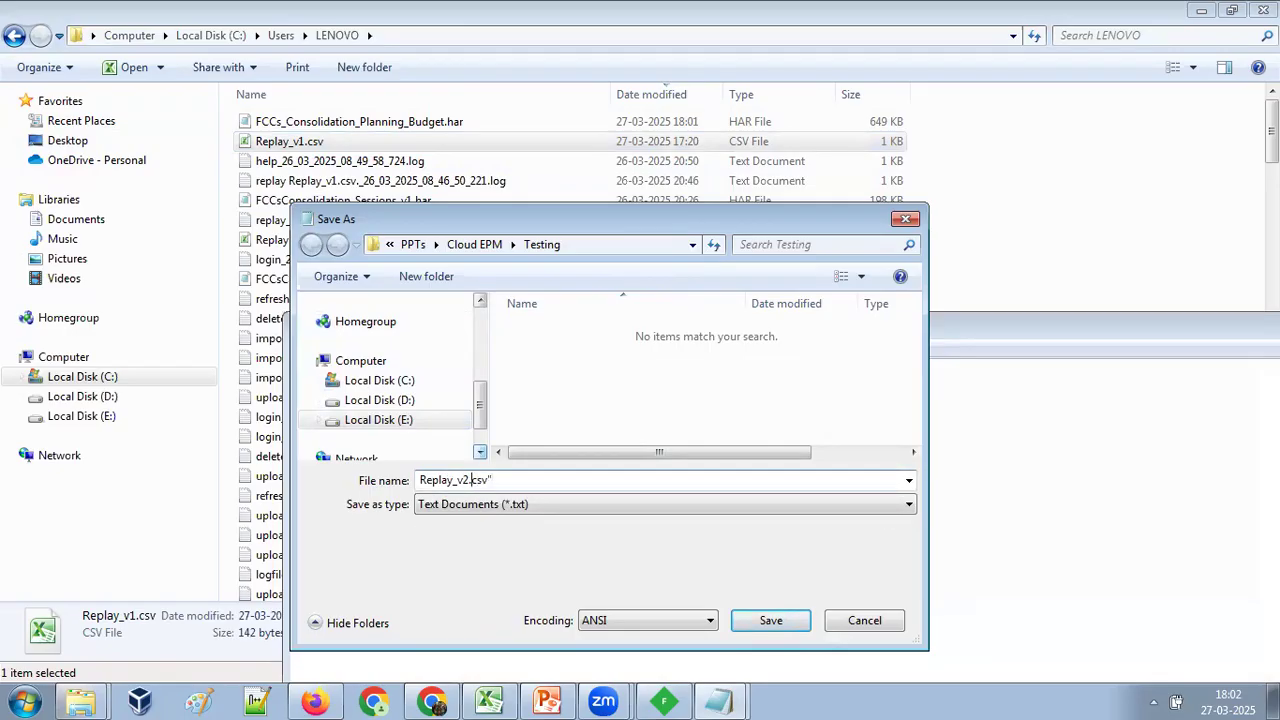
{"action": "type", "text": "\""}
{"action": "key", "text": "Return"}
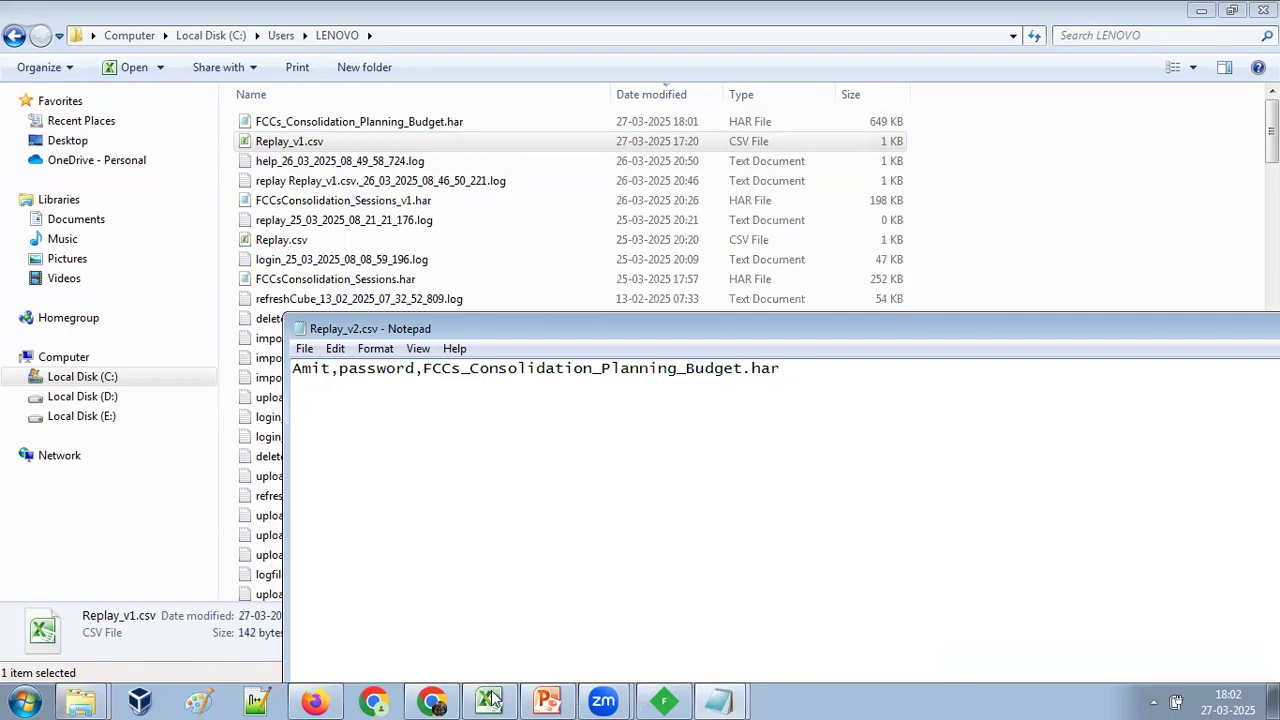
Review the replay command syntax in the PowerPoint slide and the Oracle documentation example, and compare it with the command in Notepad.
{"action": "left_click", "coordinate": [547, 700]}
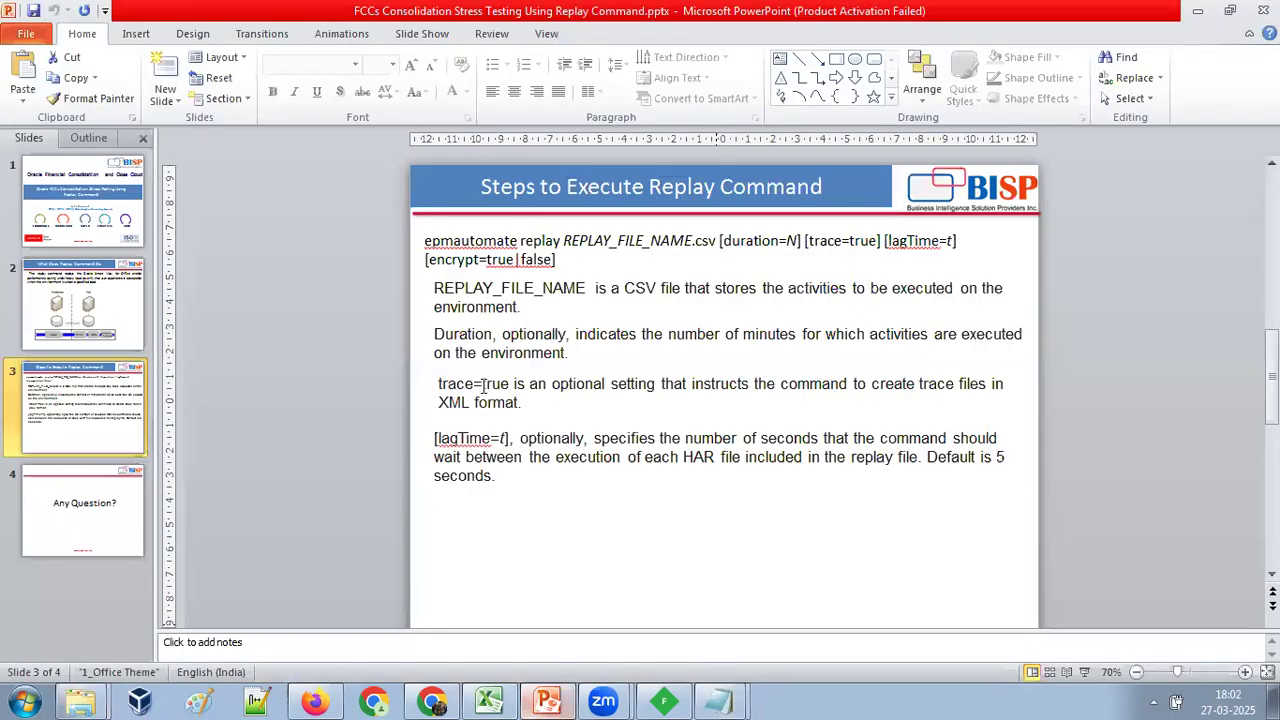
{"action": "left_click", "coordinate": [432, 700]}
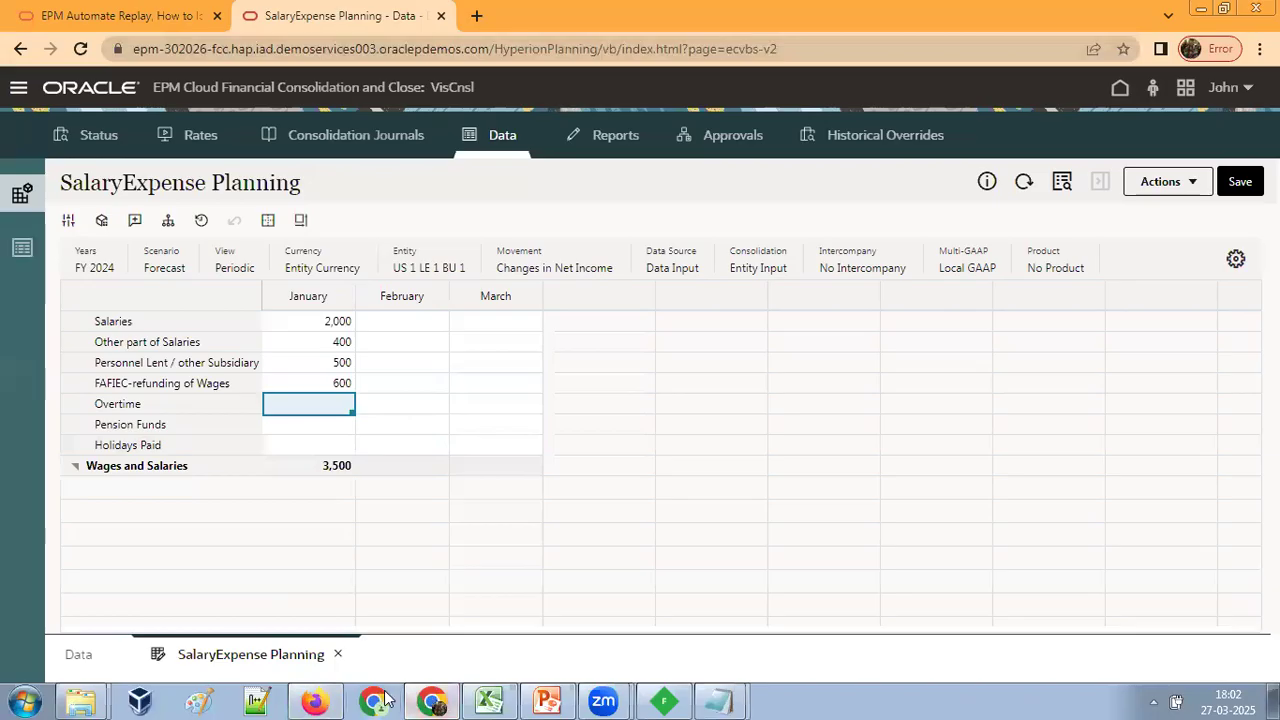
{"action": "left_click", "coordinate": [432, 700]}
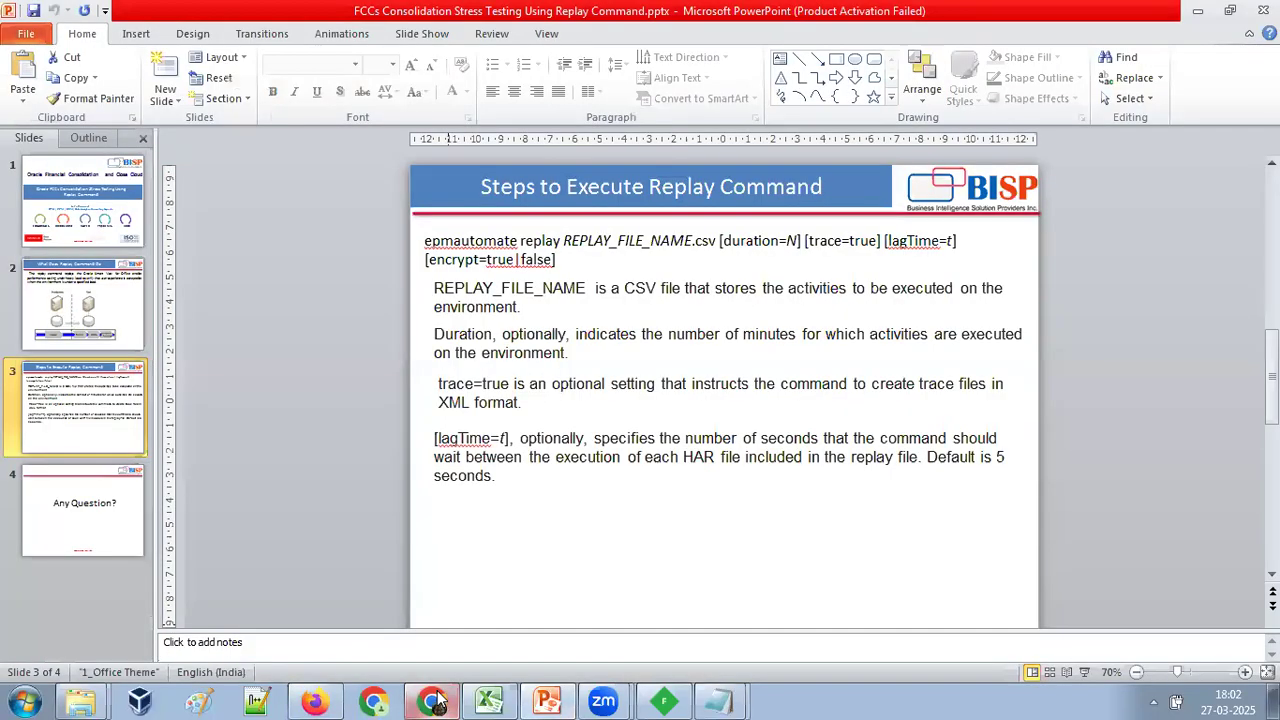
{"action": "left_click", "coordinate": [432, 700]}
{"action": "left_click", "coordinate": [118, 28]}
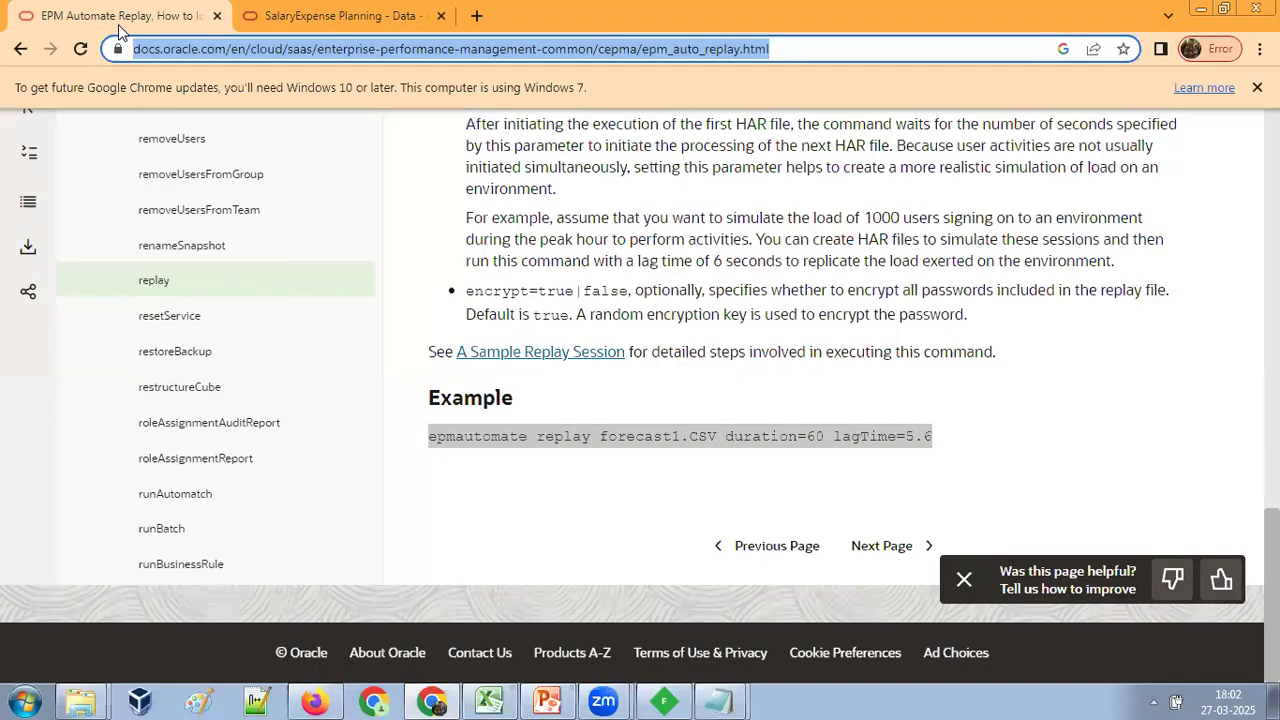
{"action": "left_click_drag", "start_coordinate": [430, 436], "coordinate": [935, 452]}
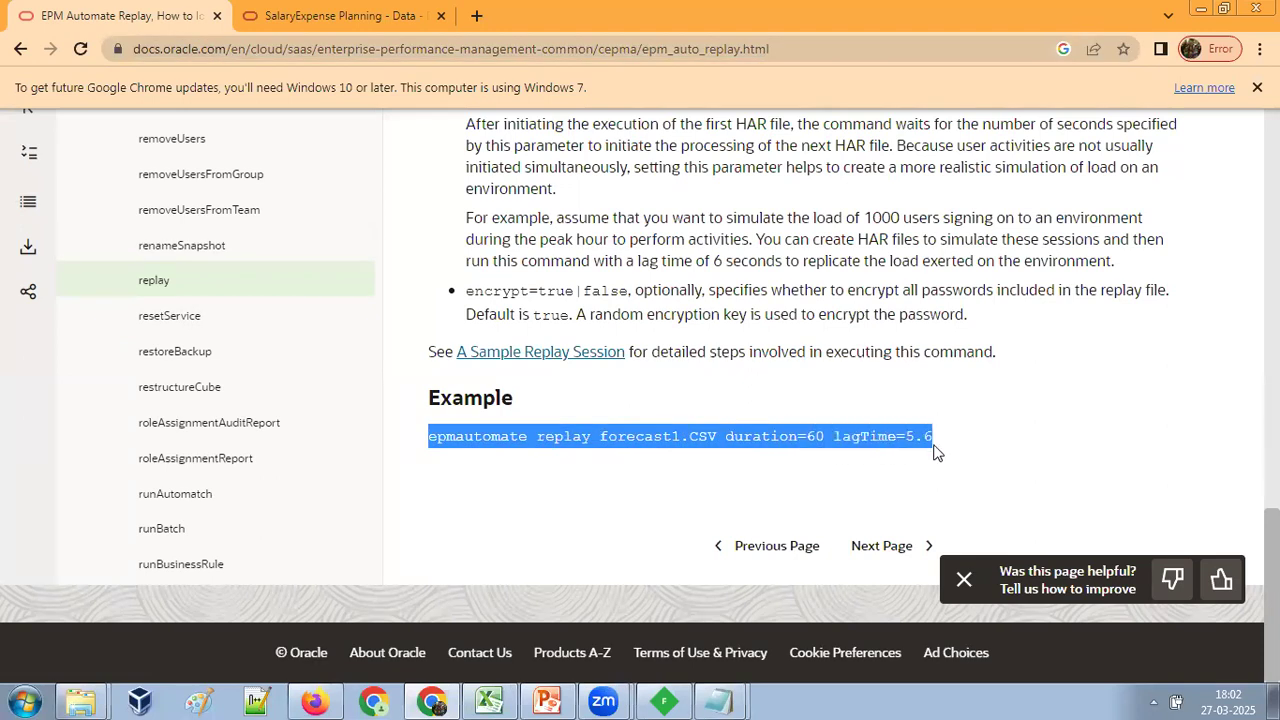
{"action": "left_click", "coordinate": [718, 700]}
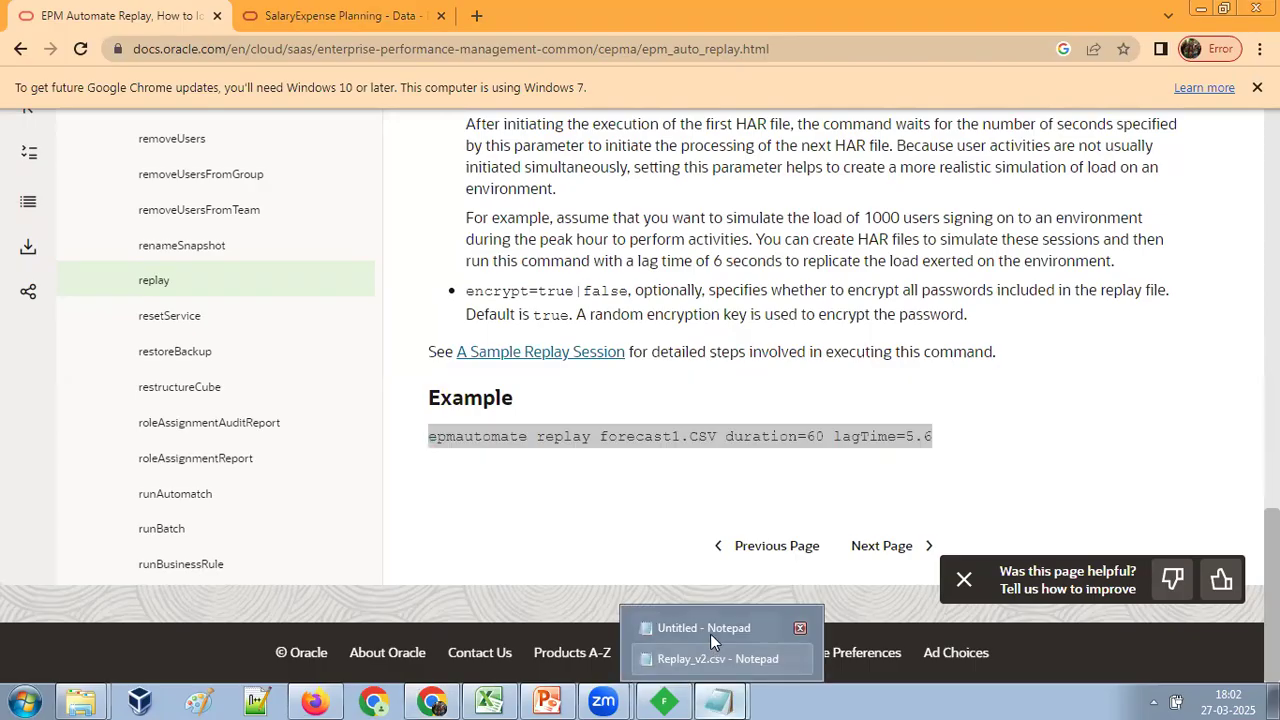
{"action": "left_click", "coordinate": [800, 626]}
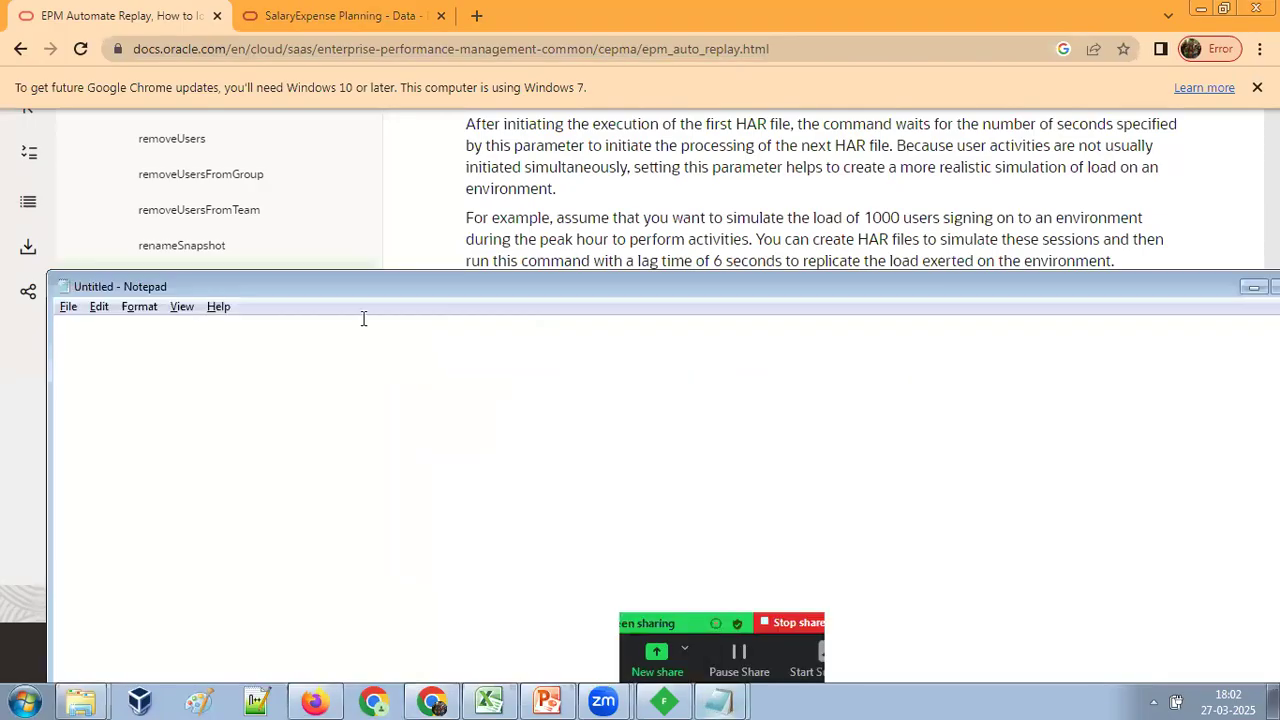
{"action": "type", "text": "epmautomate replay Replay_v1.csv duration=1 lagTime=5.6 FCCs_Consolidation_Planning_Budget.har"}
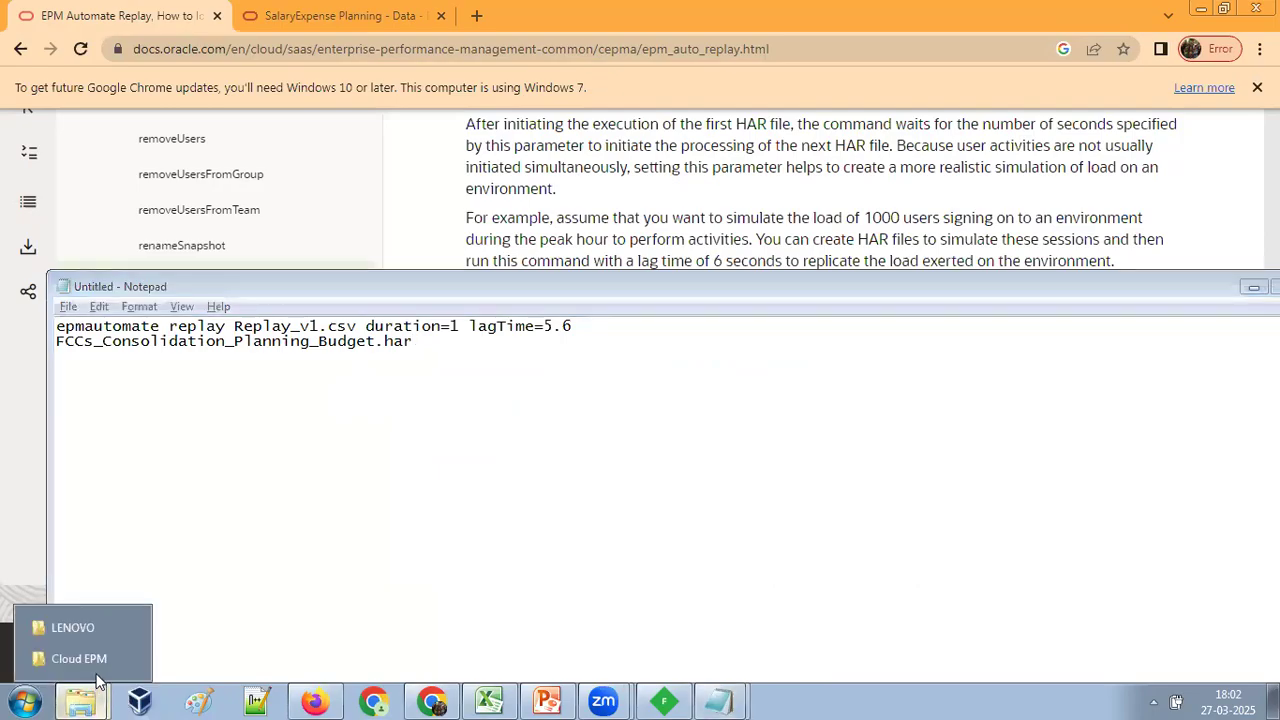
Look for Replay_v2.csv in the LENOVO user folder by sorting its files on modification date.
{"action": "left_click", "coordinate": [88, 632]}
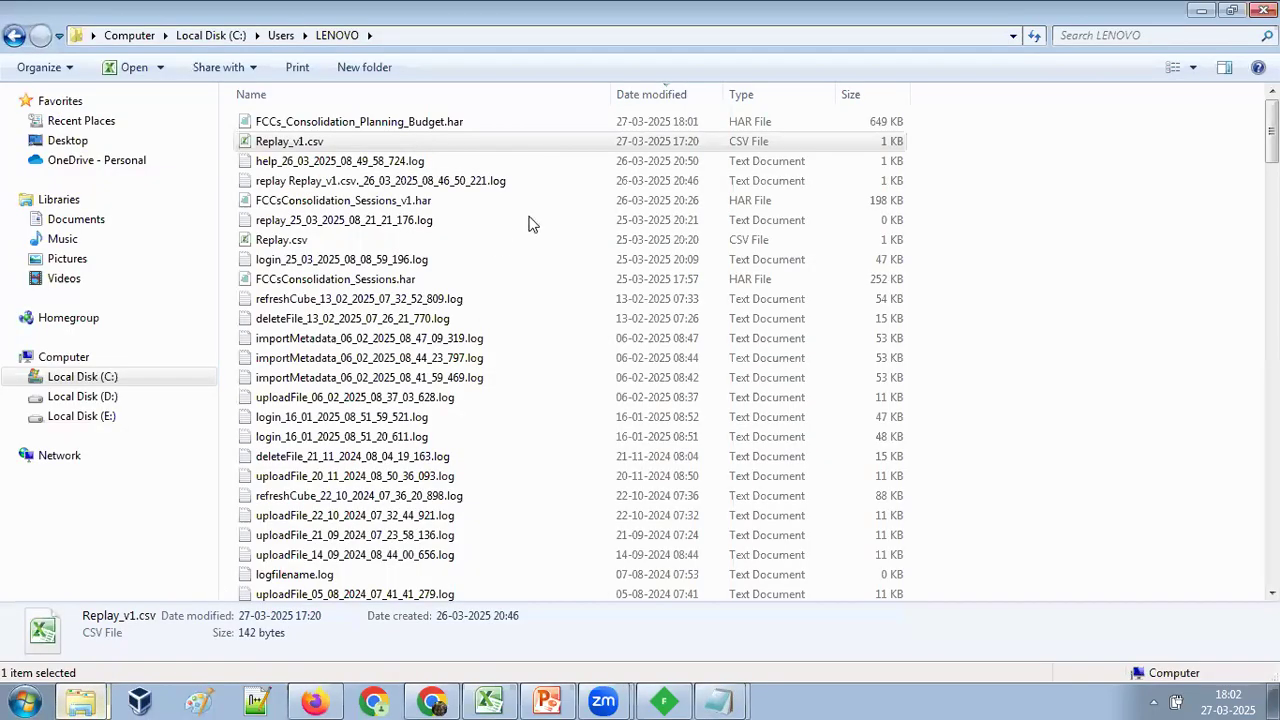
{"action": "left_click", "coordinate": [645, 92]}
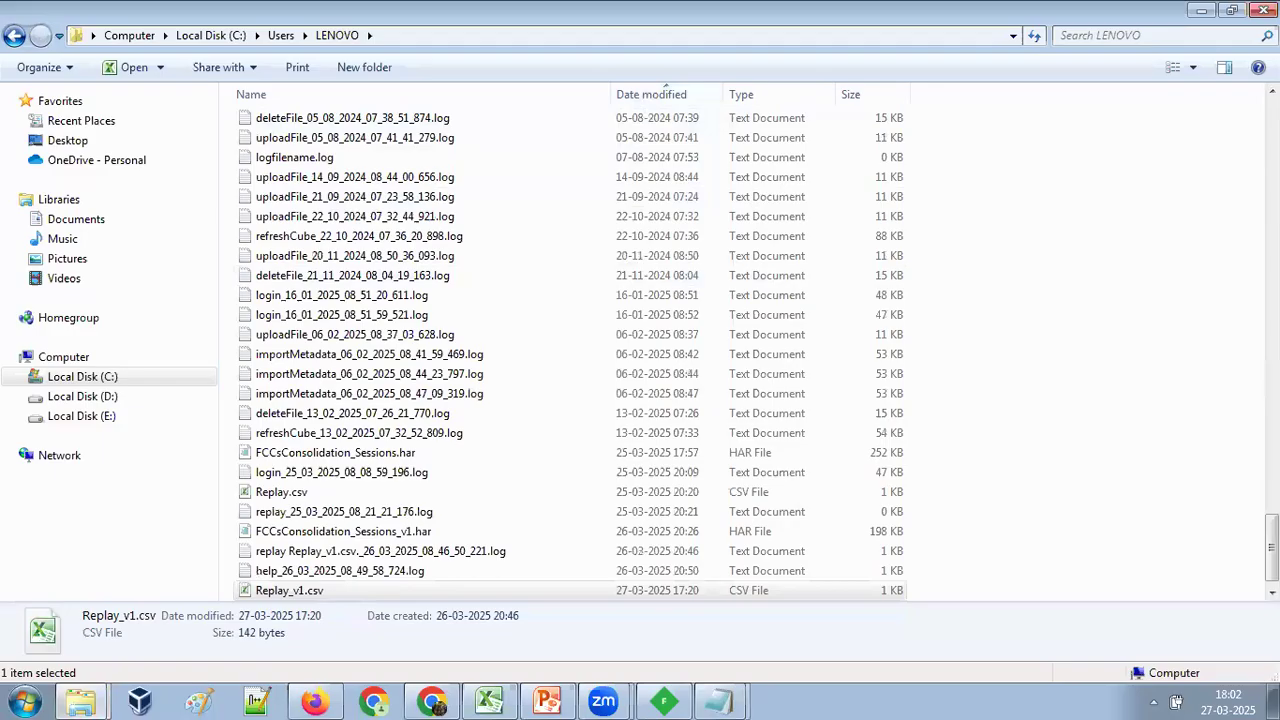
{"action": "left_click_drag", "start_coordinate": [1271, 548], "coordinate": [1271, 125]}
{"action": "left_click", "coordinate": [637, 93]}
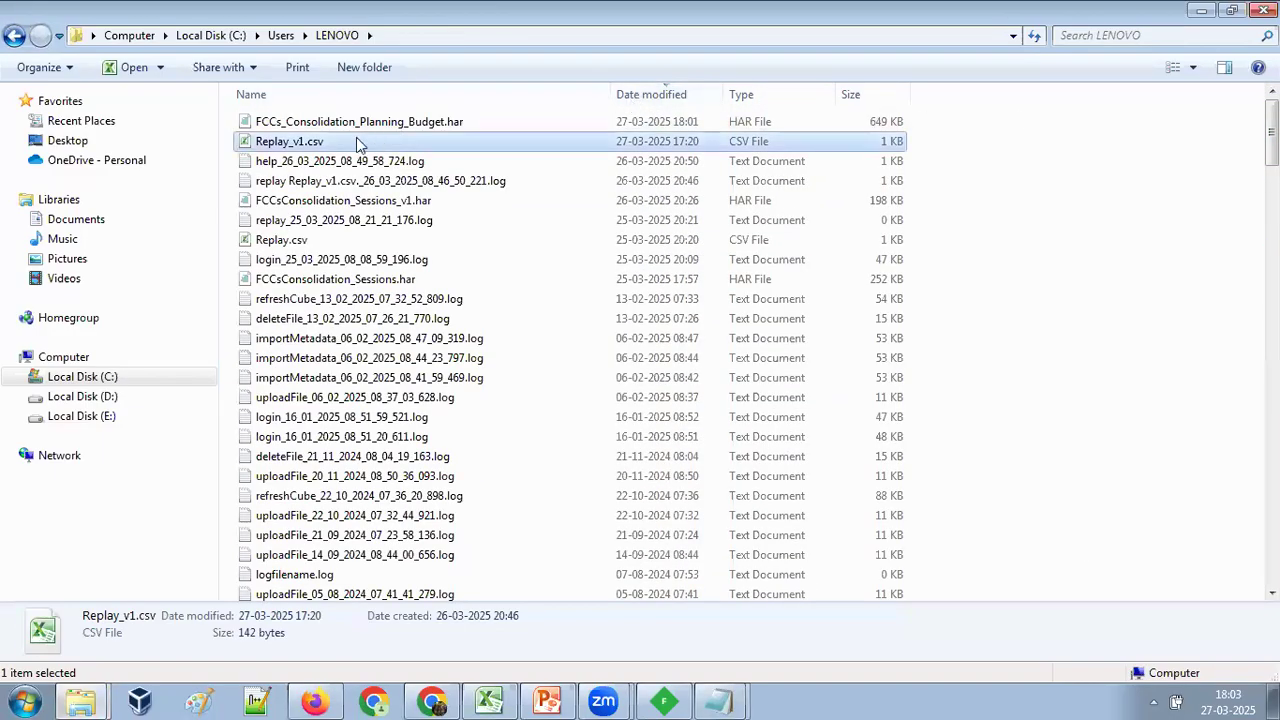
{"action": "left_click", "coordinate": [437, 124]}
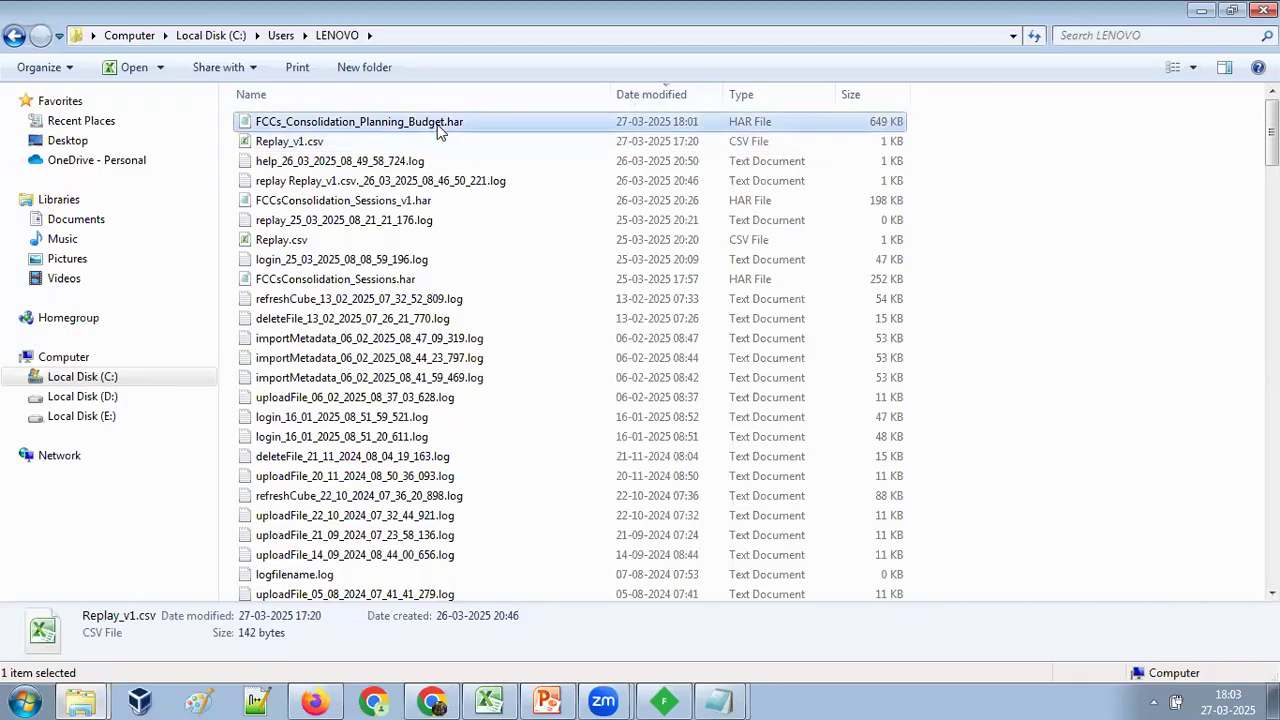
Save the Replay_v2.csv Notepad document again into the LENOVO user folder, using the folder's path.
{"action": "left_click", "coordinate": [717, 697]}
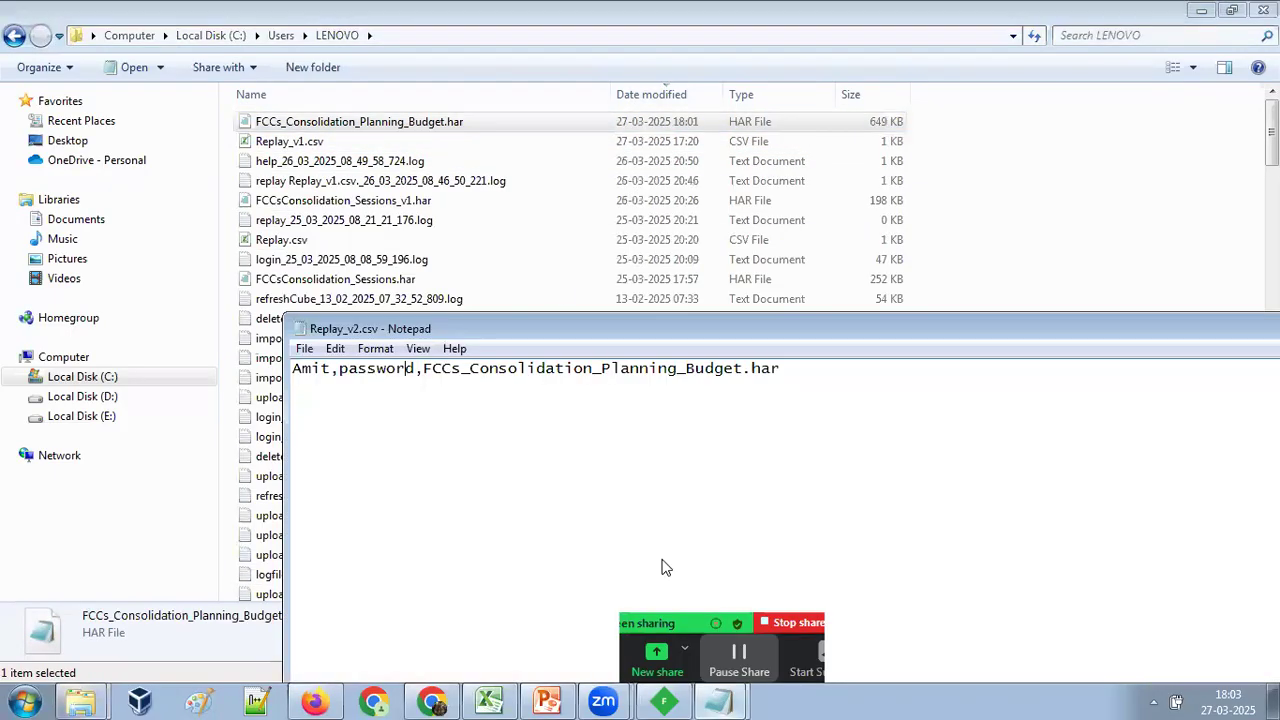
{"action": "left_click", "coordinate": [508, 38]}
{"action": "key", "text": "alt+Tab"}
{"action": "key", "text": "alt+f"}
{"action": "key", "text": "a"}
{"action": "left_click", "coordinate": [733, 475]}
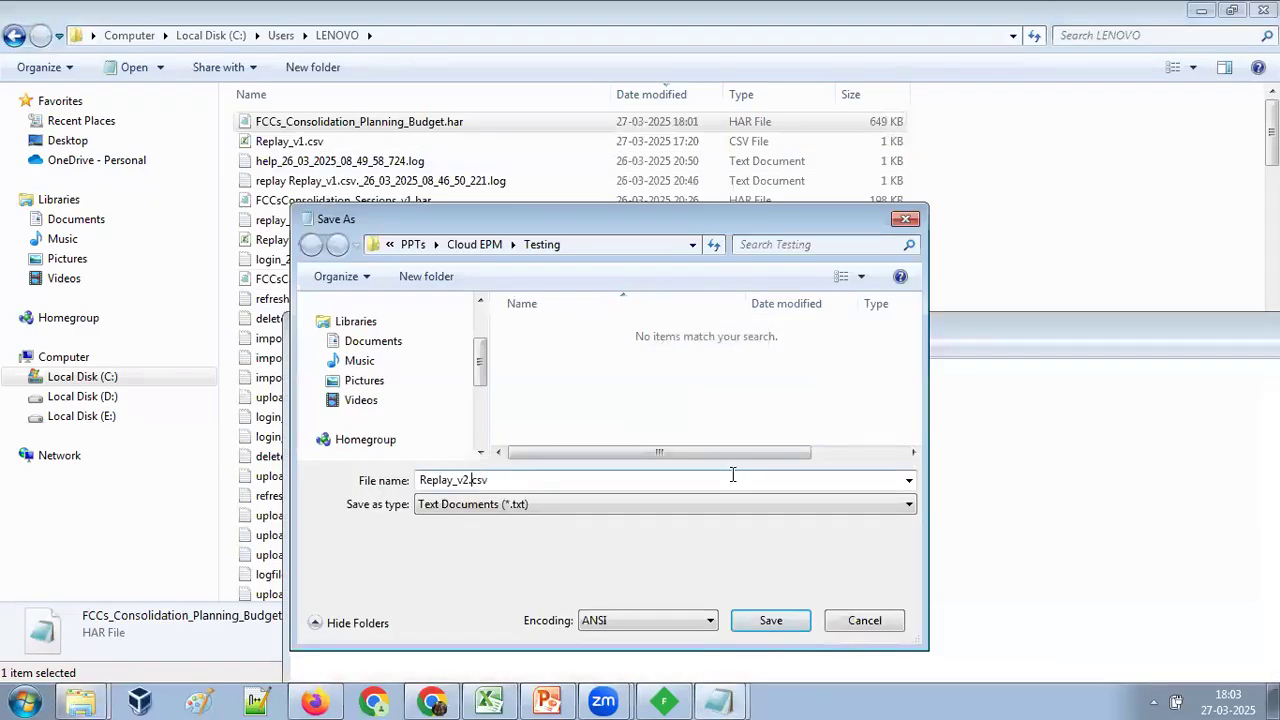
{"action": "key", "text": "Return"}
{"action": "key", "text": "ctrl+v"}
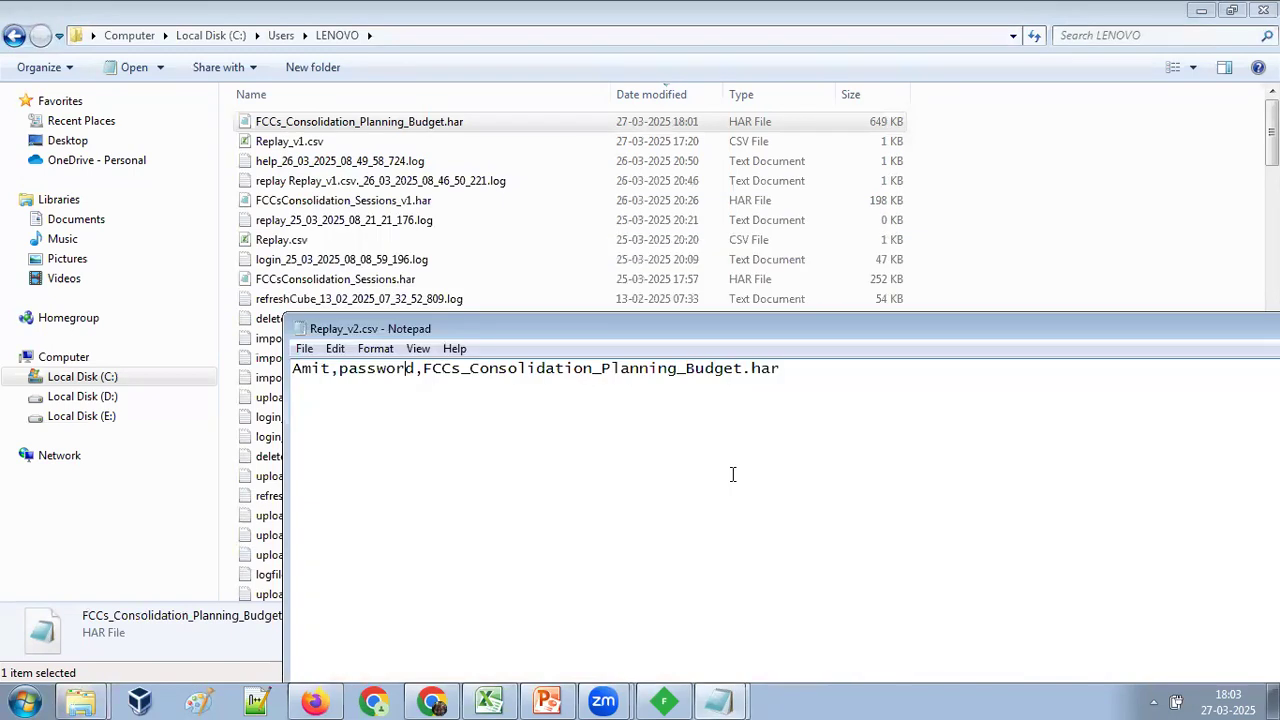
Copy the new CSV's file name from the LENOVO folder and change the replay command in Notepad to use Replay_v2.csv.
{"action": "left_click", "coordinate": [315, 126]}
{"action": "key", "text": "F2"}
{"action": "left_click_drag", "start_coordinate": [330, 122], "coordinate": [188, 121]}
{"action": "key", "text": "ctrl+c"}
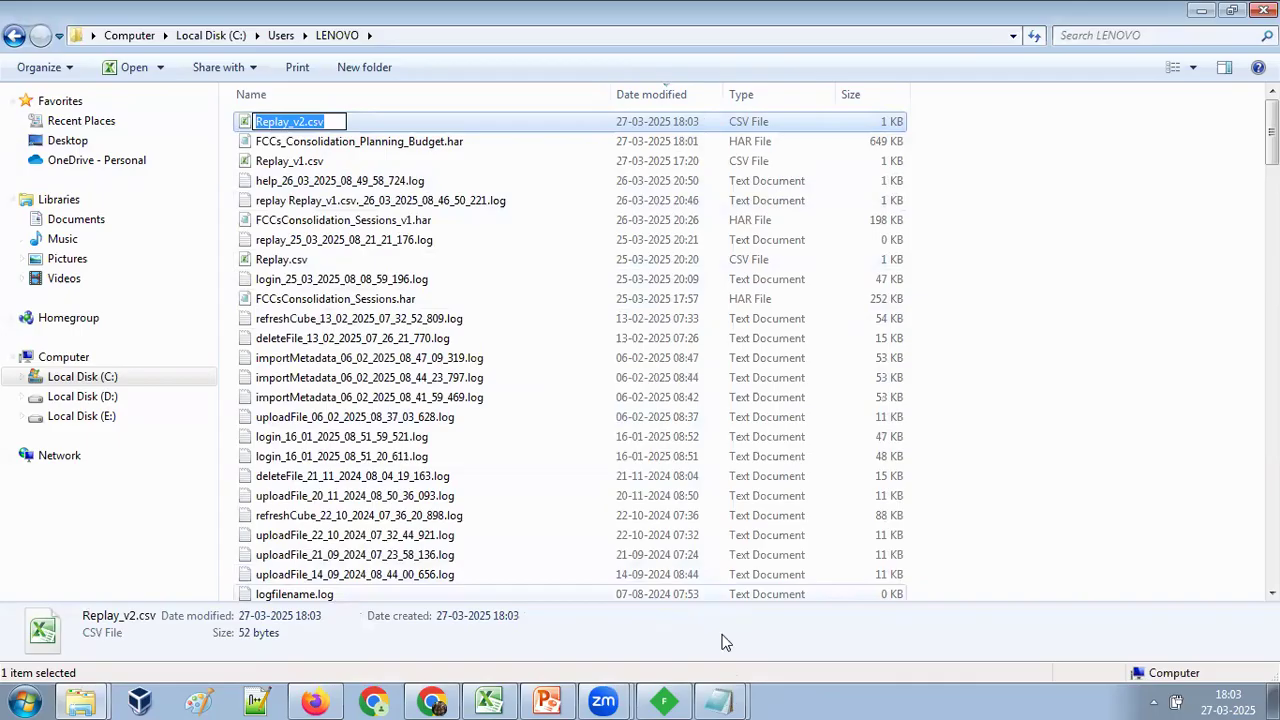
{"action": "key", "text": "alt+Tab"}
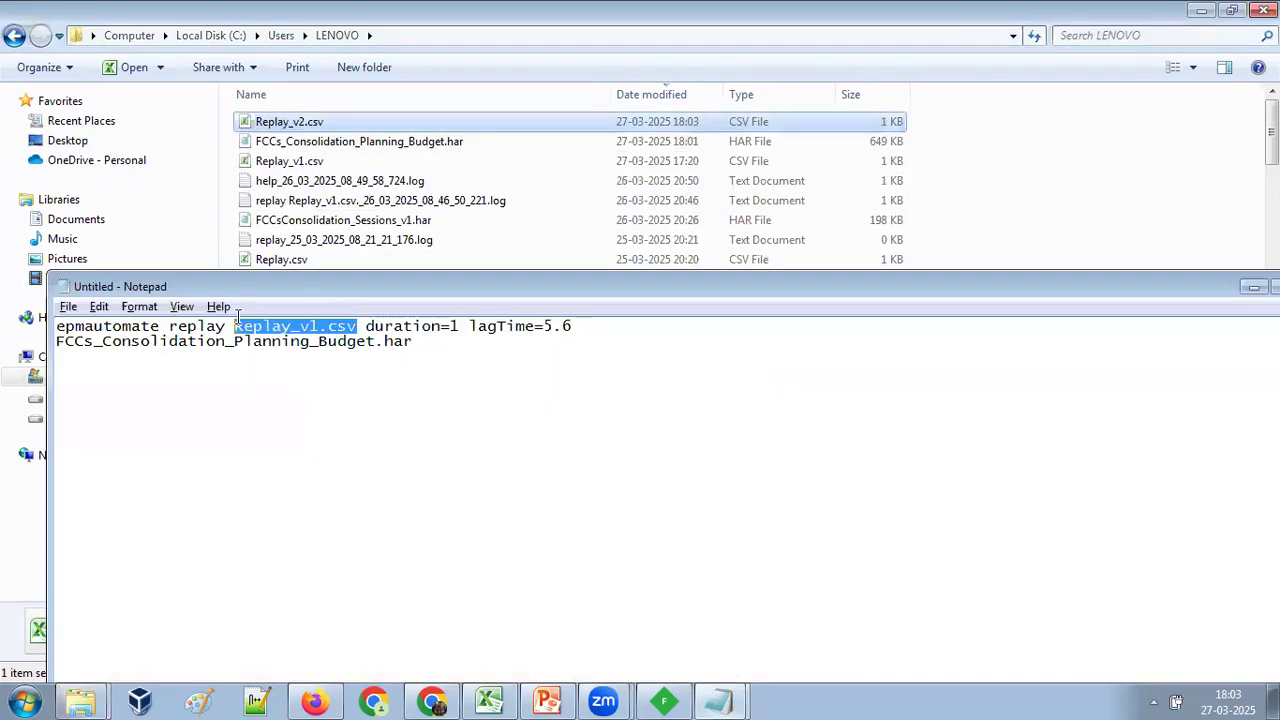
{"action": "key", "text": "ctrl+v"}
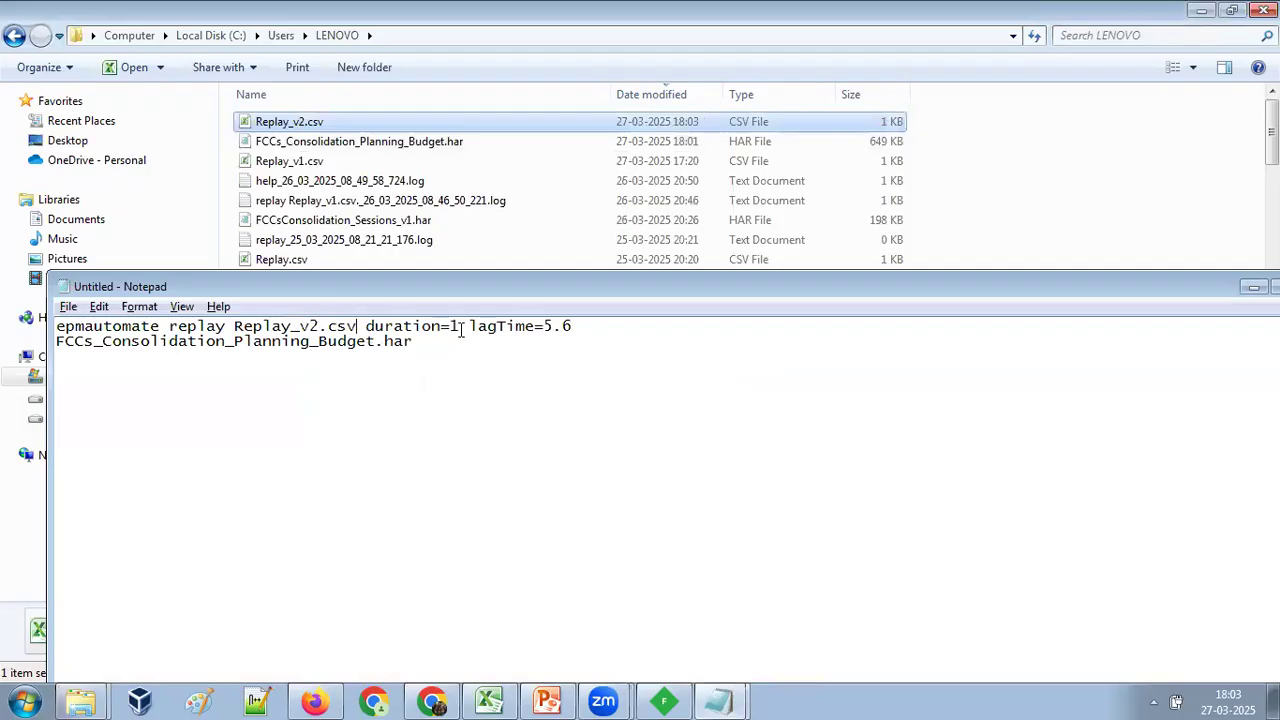
Open a Windows Command Prompt in the LENOVO user folder for running EPM Automate.
{"action": "left_click", "coordinate": [578, 336]}
{"action": "left_click", "coordinate": [582, 326]}
{"action": "left_click", "coordinate": [25, 700]}
{"action": "type", "text": "cmd"}
{"action": "key", "text": "Return"}
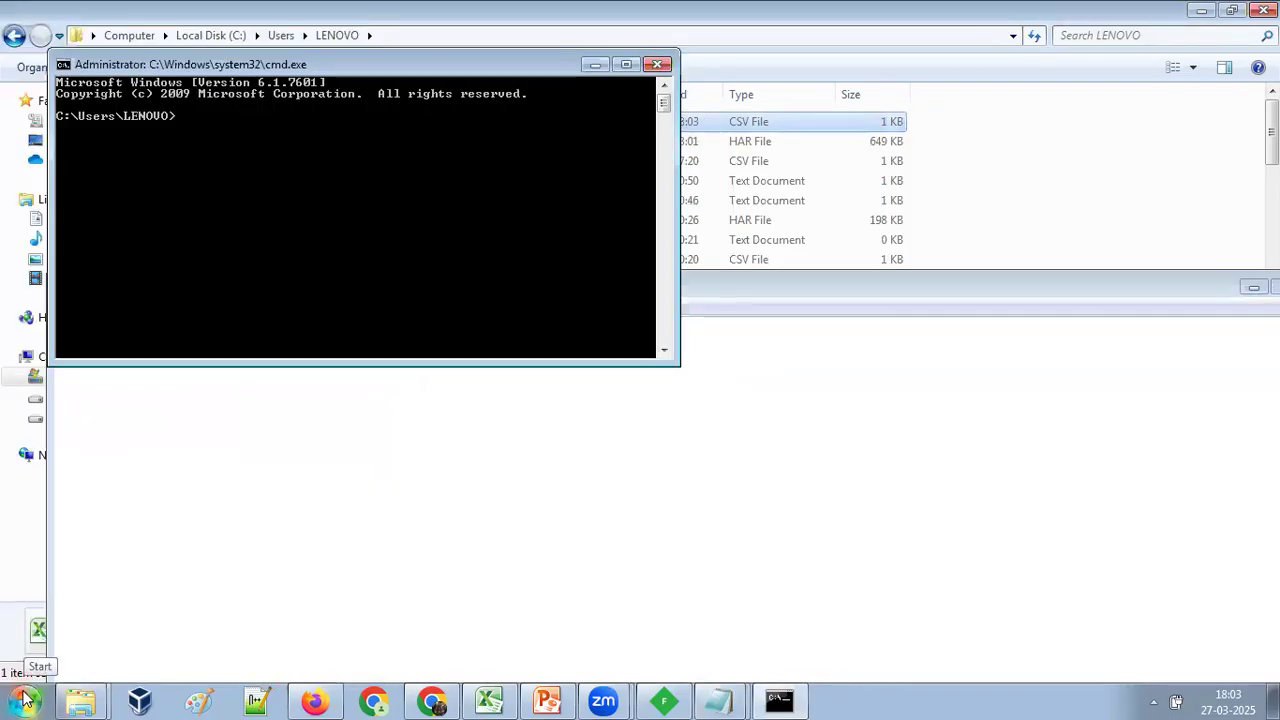
Log in with epmautomate login, supplying the user name, password and the FCCS base URL copied from the browser's address.
{"action": "type", "text": "epmautomate log"}
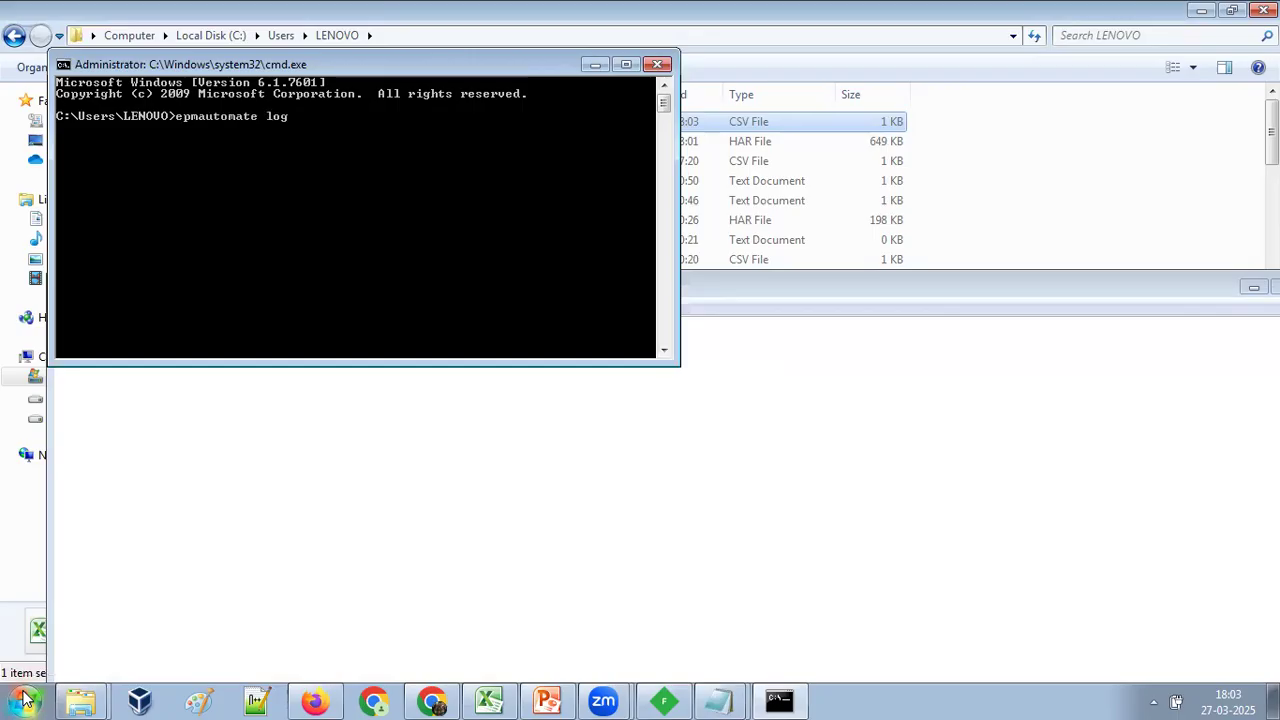
{"action": "type", "text": "in amit password"}
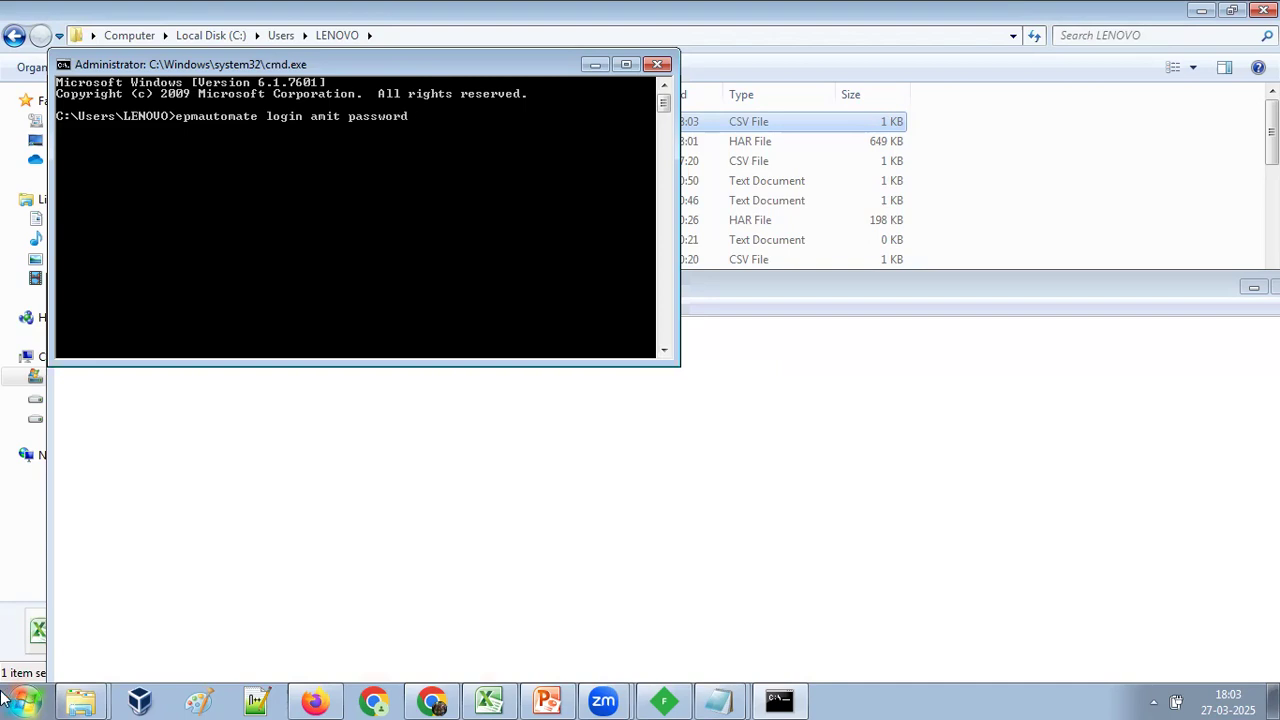
{"action": "left_click", "coordinate": [315, 700]}
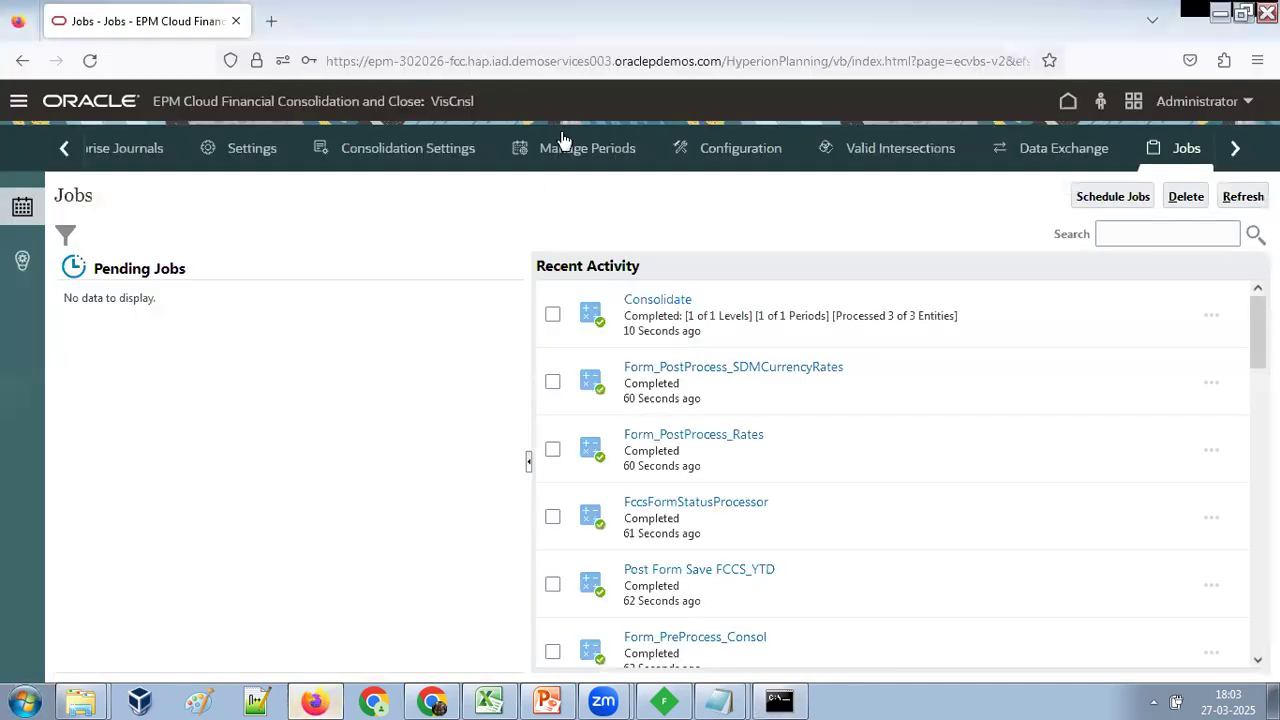
{"action": "left_click_drag", "start_coordinate": [722, 61], "coordinate": [40, 75]}
{"action": "key", "text": "ctrl+c"}
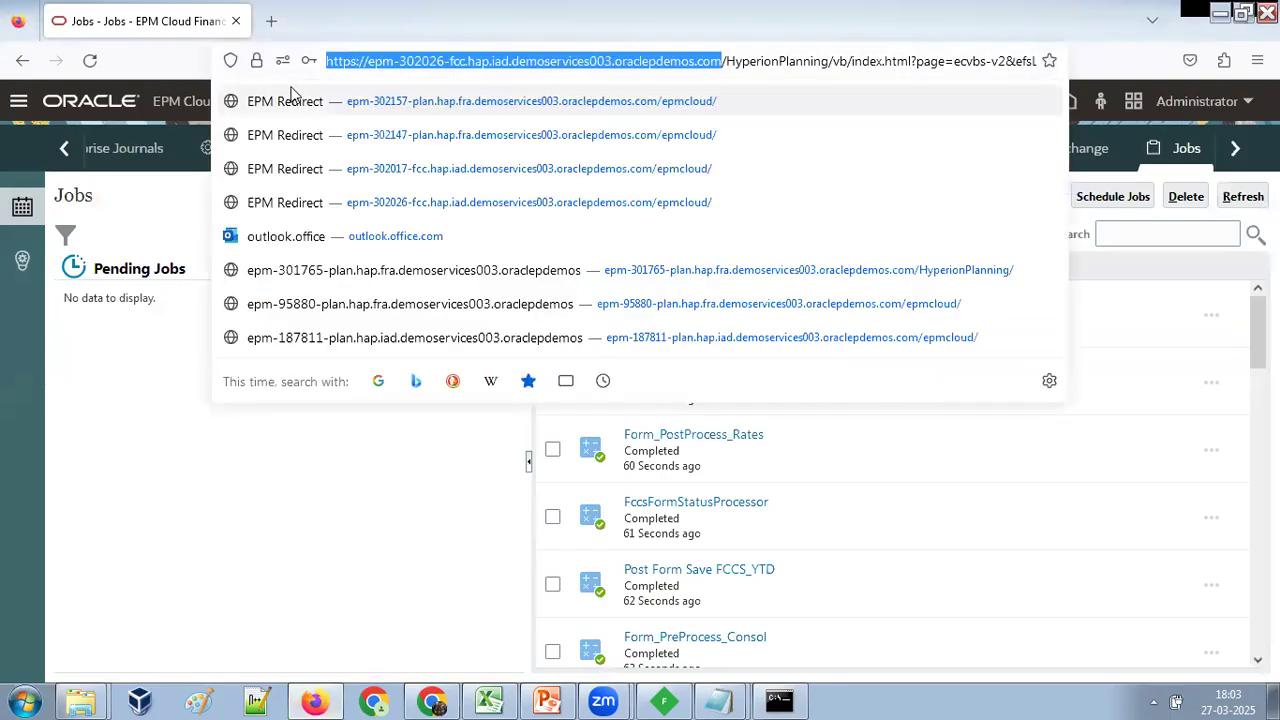
{"action": "key", "text": "alt+Tab"}
{"action": "right_click", "coordinate": [441, 156]}
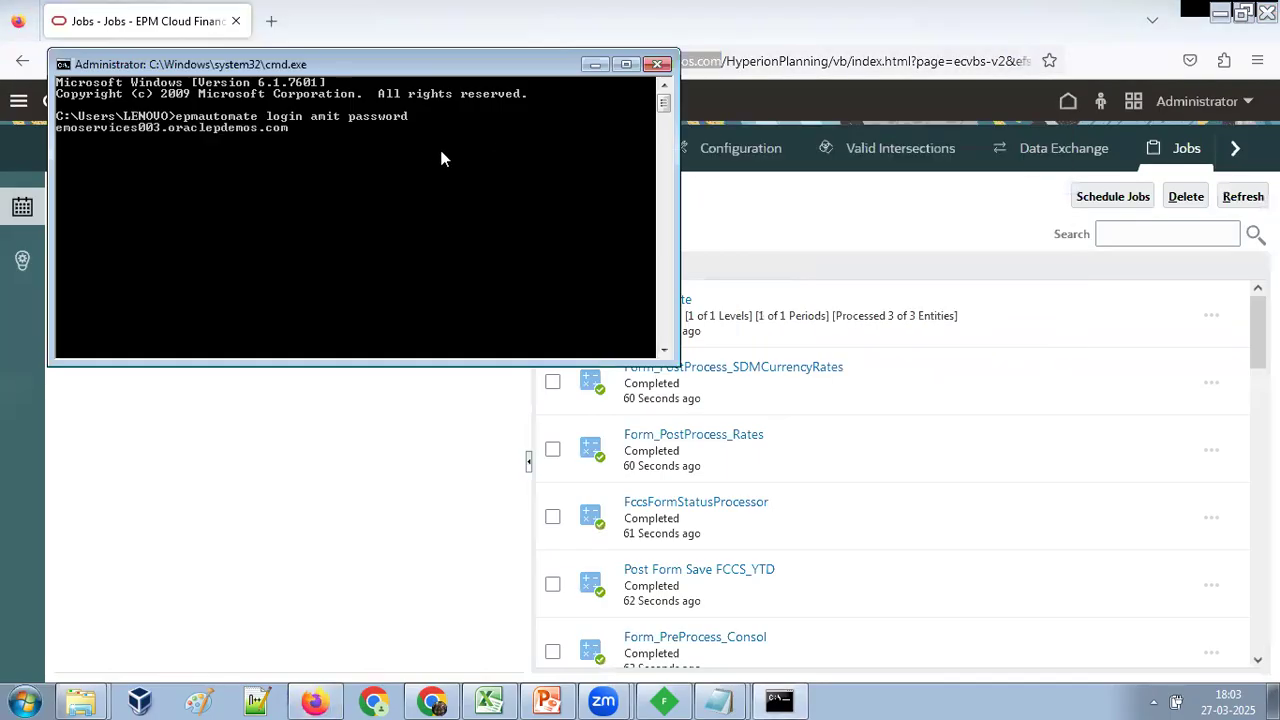
{"action": "key", "text": "Return"}
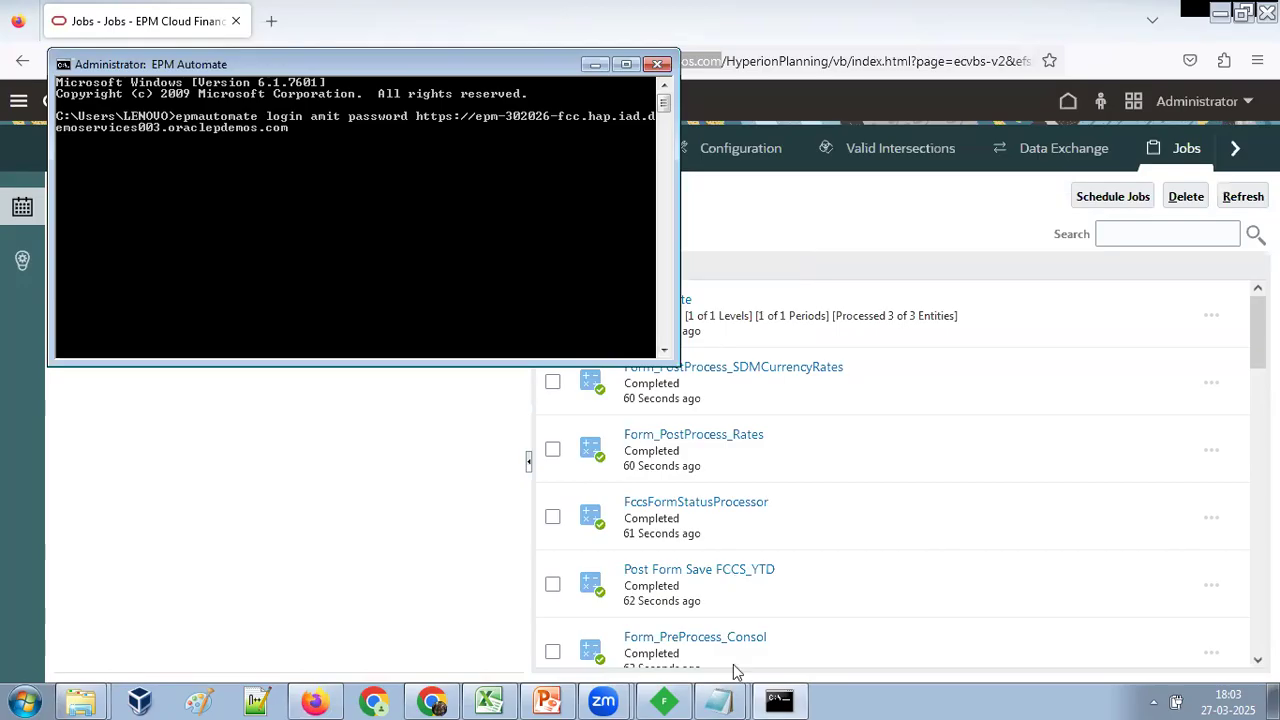
Run the Notepad command epmautomate replay Replay_v2.csv duration=1 lagTime=5.6 in the Command Prompt, appending its output to output.log.
{"action": "left_click", "coordinate": [722, 700]}
{"action": "left_click_drag", "start_coordinate": [590, 323], "coordinate": [47, 328]}
{"action": "key", "text": "ctrl+c"}
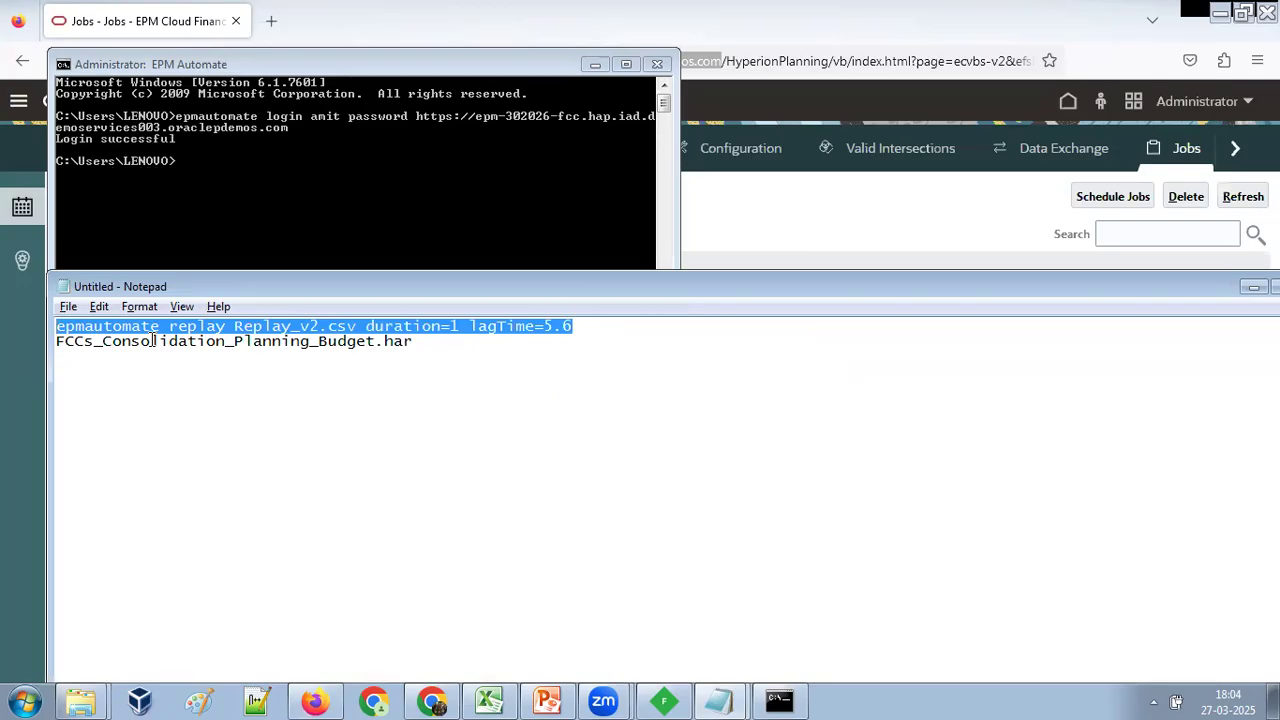
{"action": "left_click", "coordinate": [238, 166]}
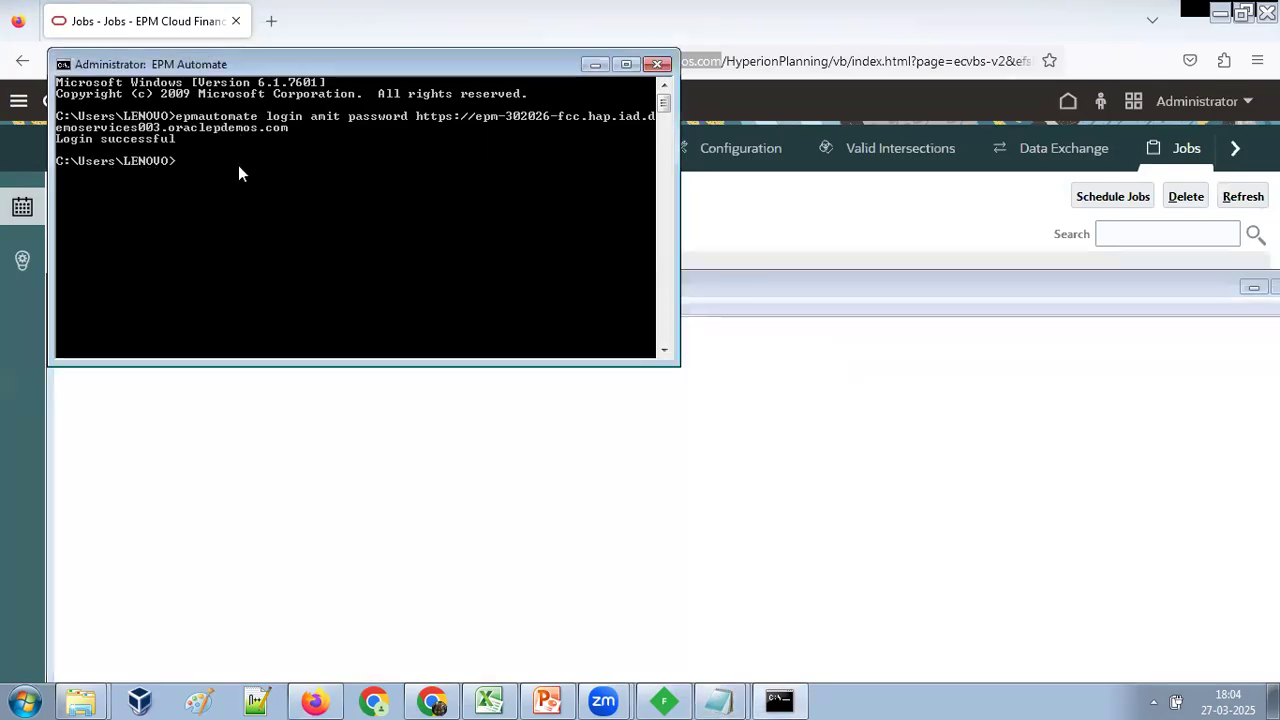
{"action": "right_click", "coordinate": [298, 178]}
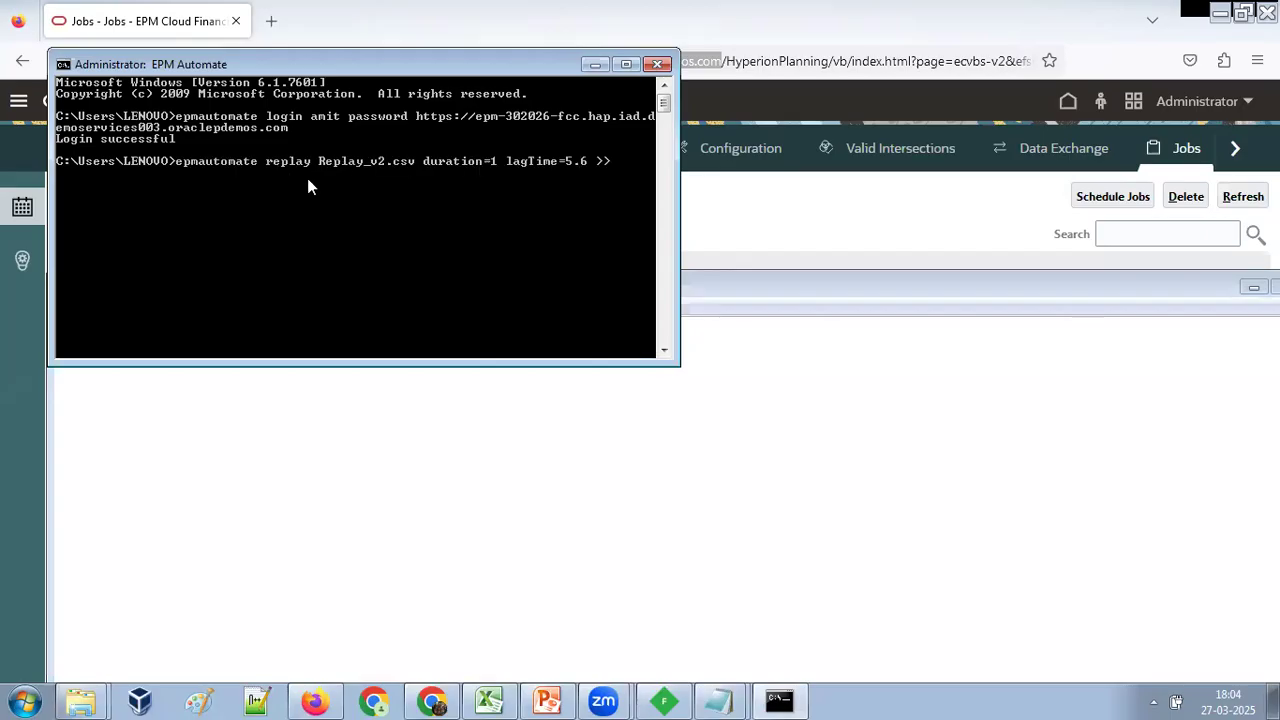
{"action": "type", "text": ">> output.log"}
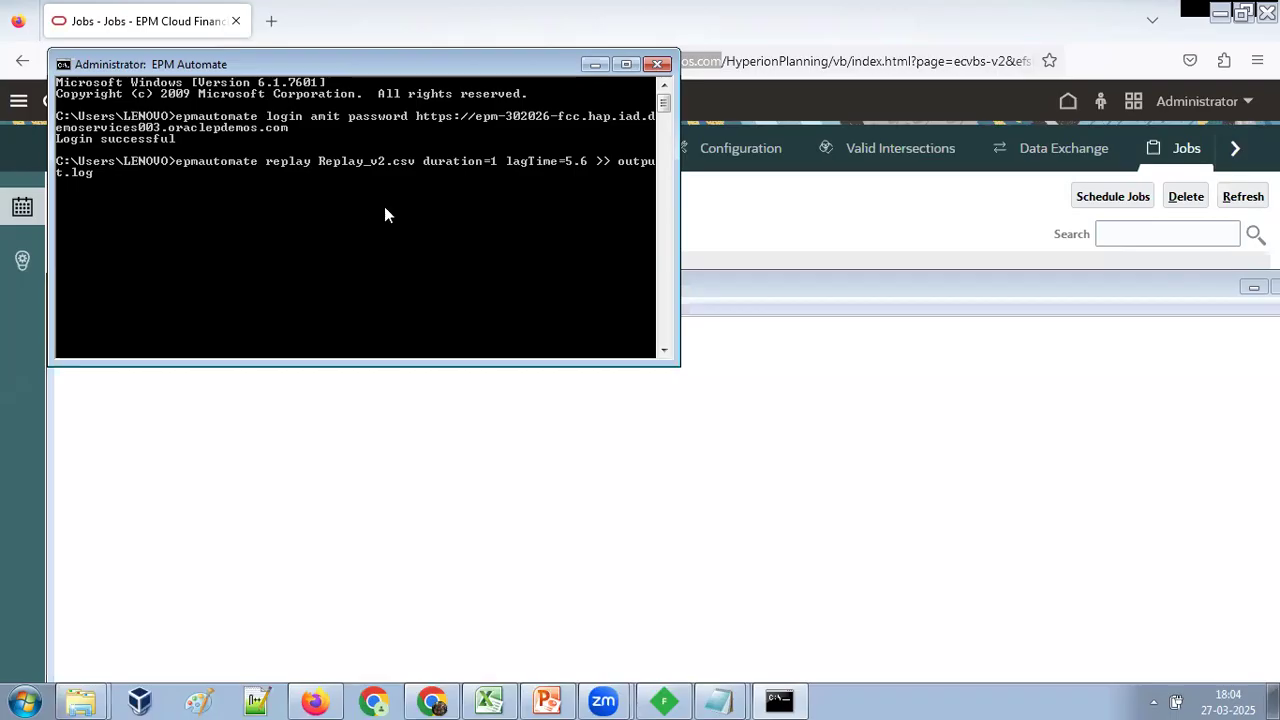
{"action": "key", "text": "Return"}
Refresh the FCCS Jobs list and check its recent activity for replayed jobs, keeping the Command Prompt clear of the list.
{"action": "left_click", "coordinate": [158, 15]}
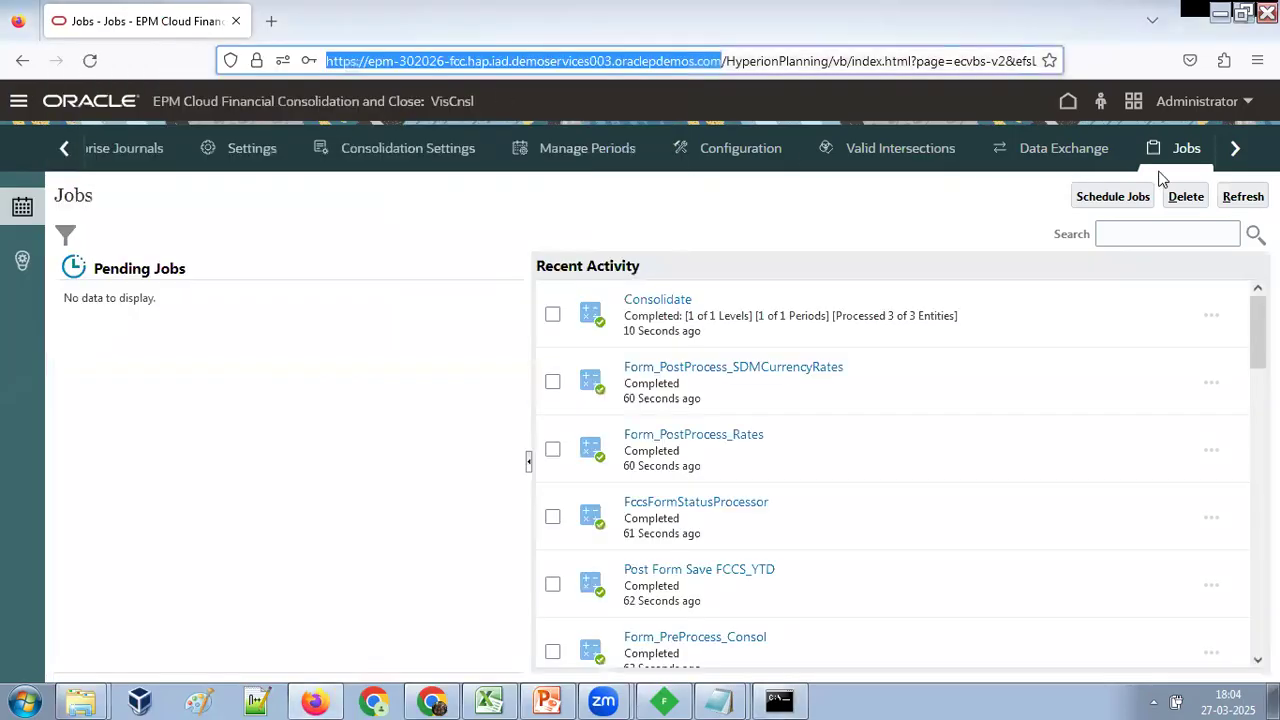
{"action": "left_click", "coordinate": [1243, 197]}
{"action": "key", "text": "alt+Tab"}
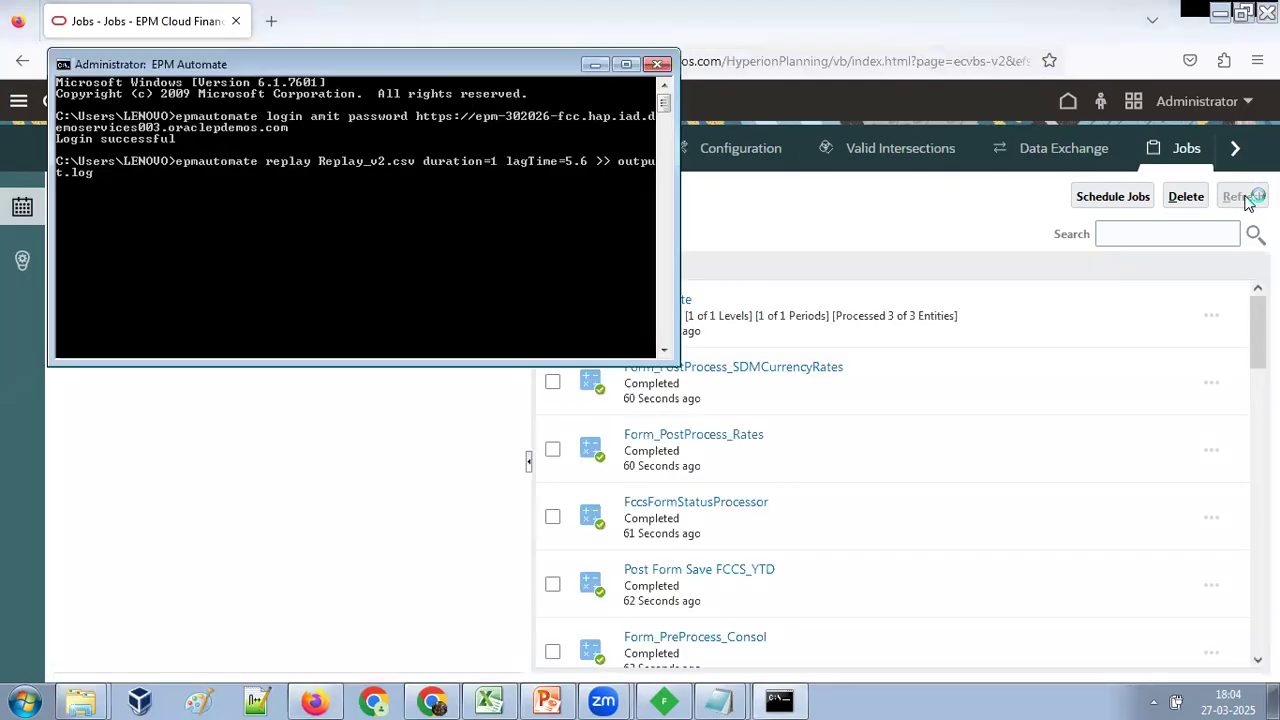
{"action": "left_click_drag", "start_coordinate": [313, 62], "coordinate": [1042, 163]}
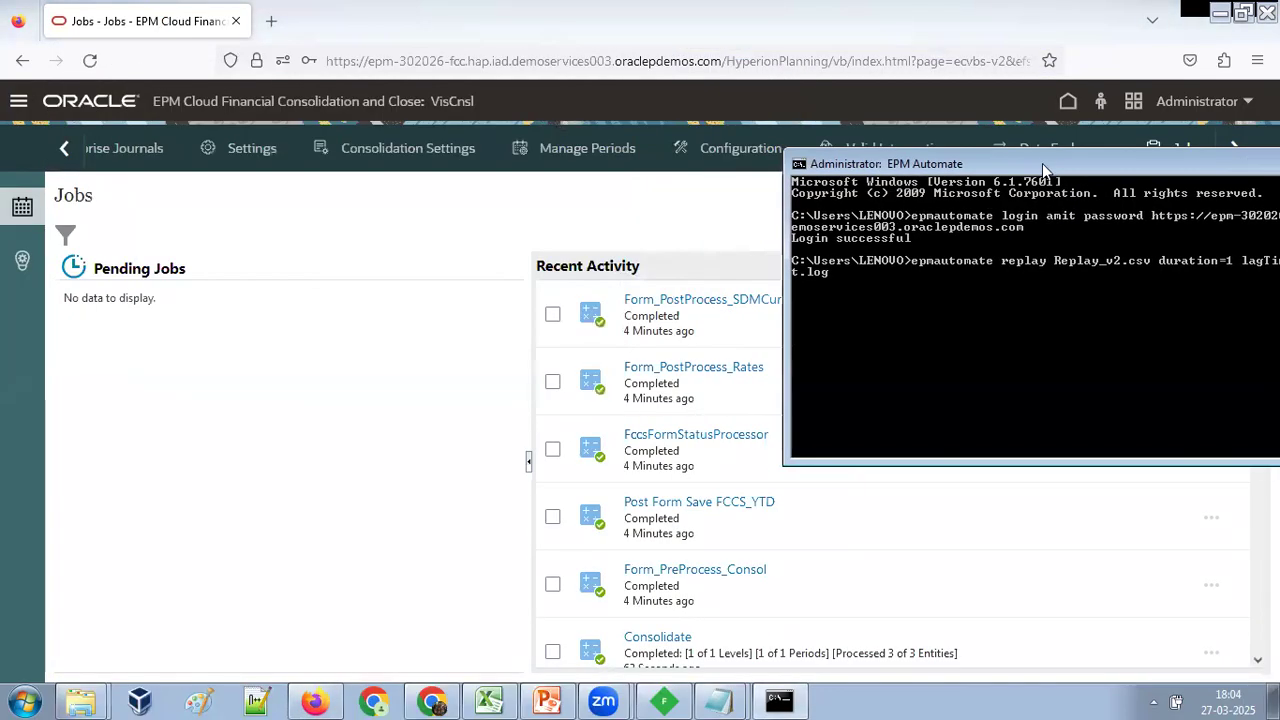
{"action": "left_click_drag", "start_coordinate": [890, 163], "coordinate": [918, 170]}
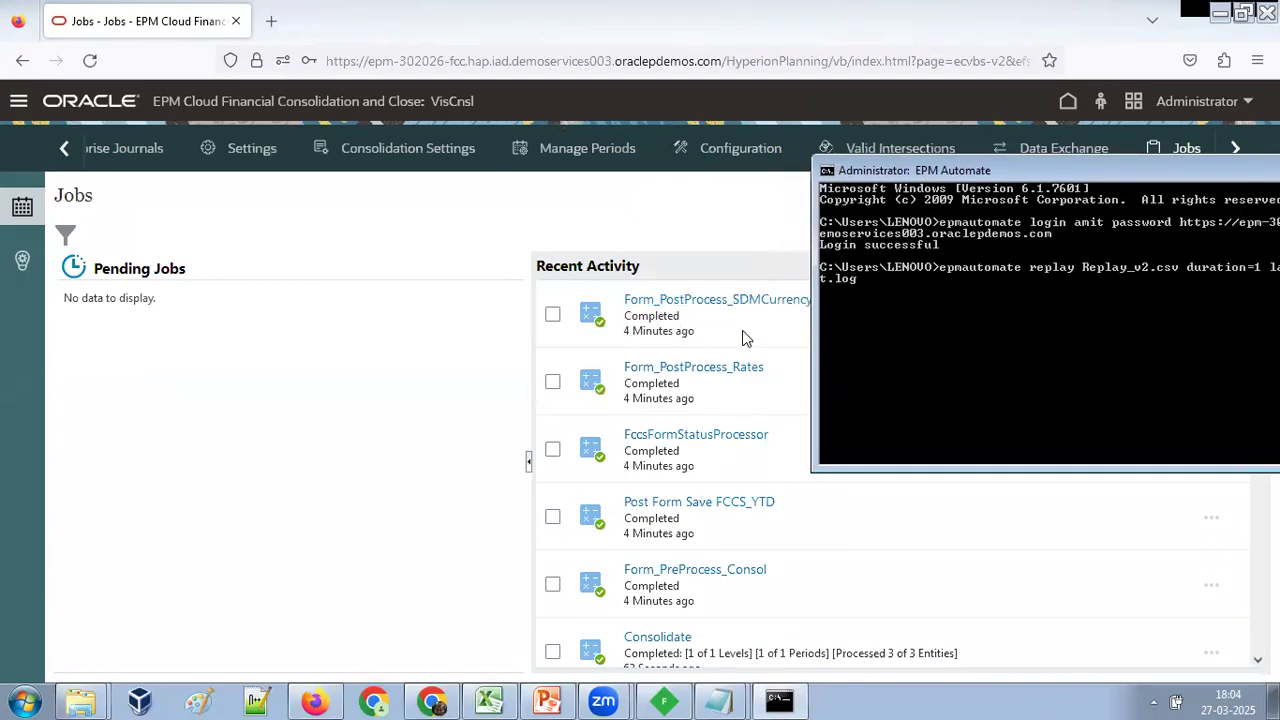
{"action": "left_click", "coordinate": [716, 242]}
{"action": "left_click", "coordinate": [1241, 200]}
{"action": "key", "text": "alt+Tab"}
{"action": "left_click", "coordinate": [952, 197]}
{"action": "left_click", "coordinate": [1241, 199]}
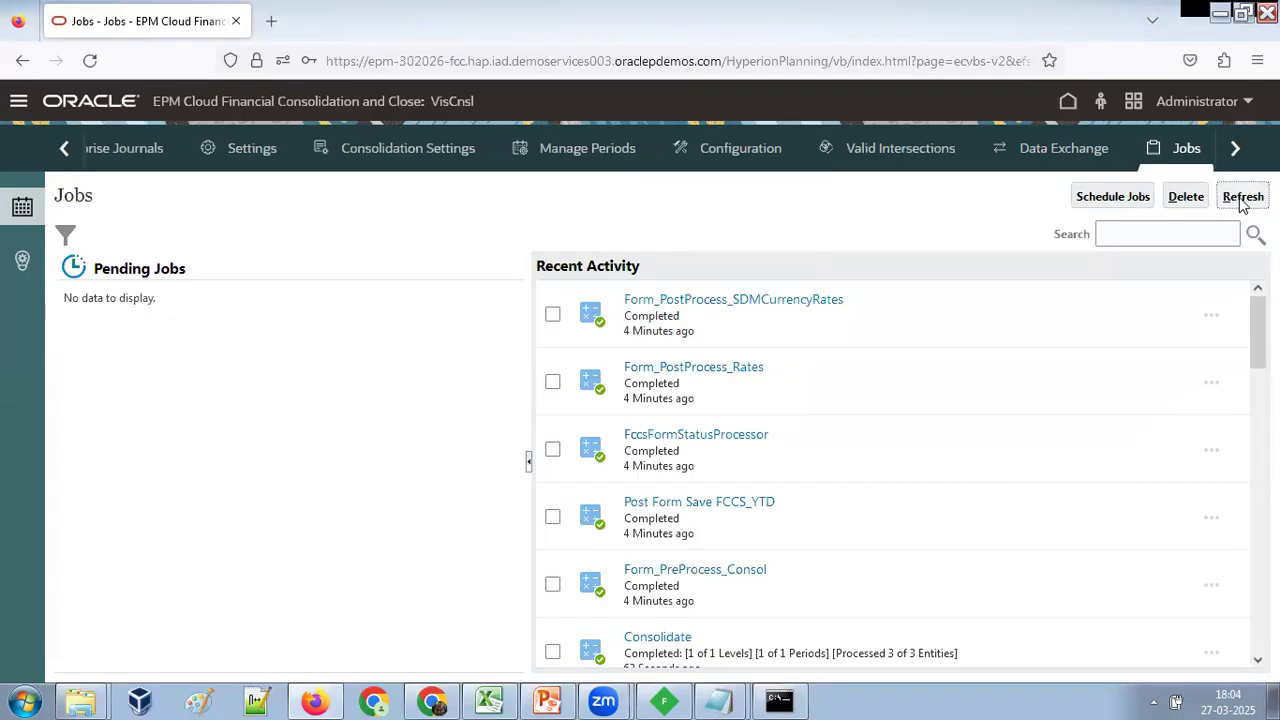
Run another epmautomate replay command with logged output in the Command Prompt and move its window clear of the Jobs list.
{"action": "left_click", "coordinate": [779, 700]}
{"action": "key", "text": "Return"}
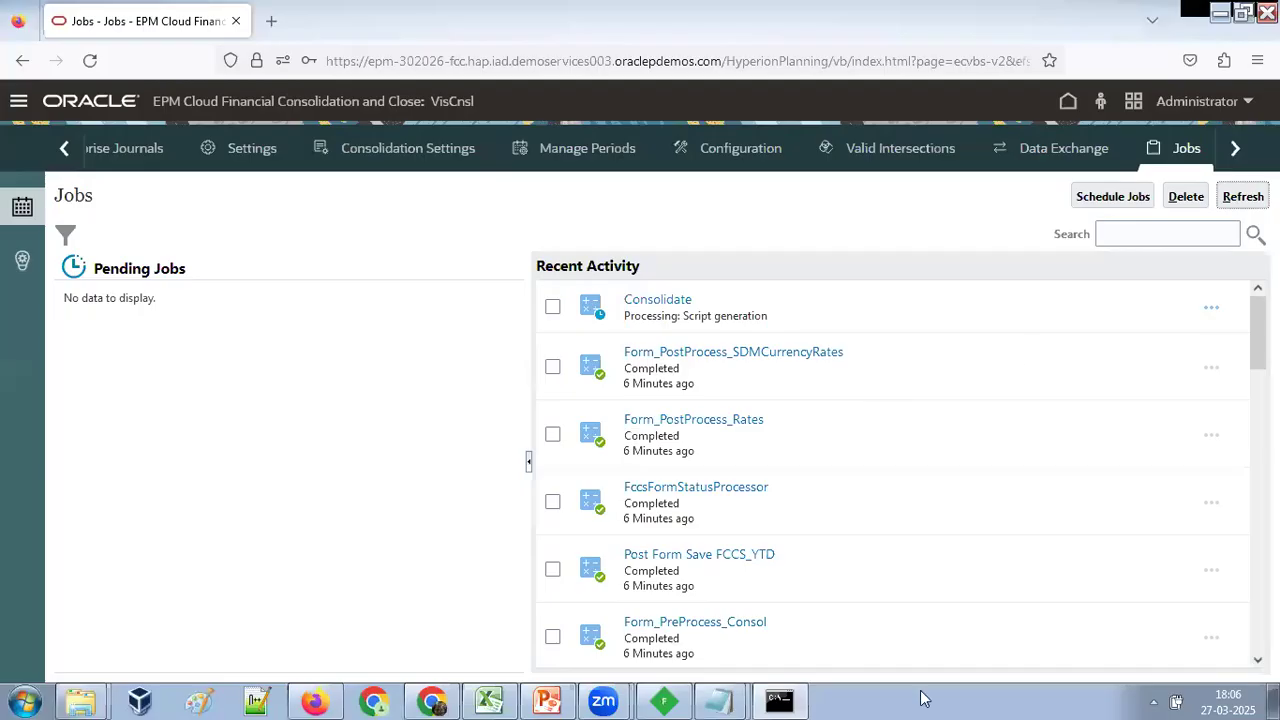
{"action": "left_click", "coordinate": [779, 700]}
{"action": "left_click_drag", "start_coordinate": [951, 182], "coordinate": [1149, 170]}
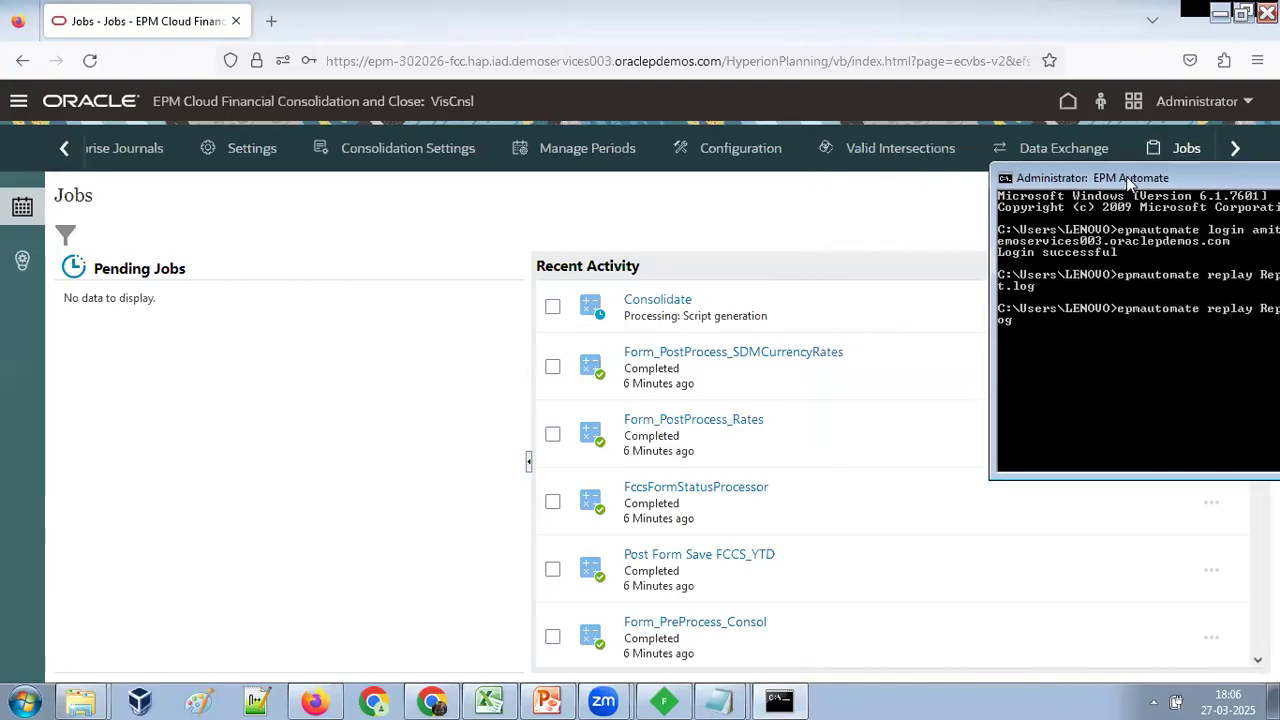
Monitor the replayed Consolidate jobs by refreshing the FCCS Jobs list, and compare them with the duration in the Notepad command.
{"action": "left_click", "coordinate": [779, 270]}
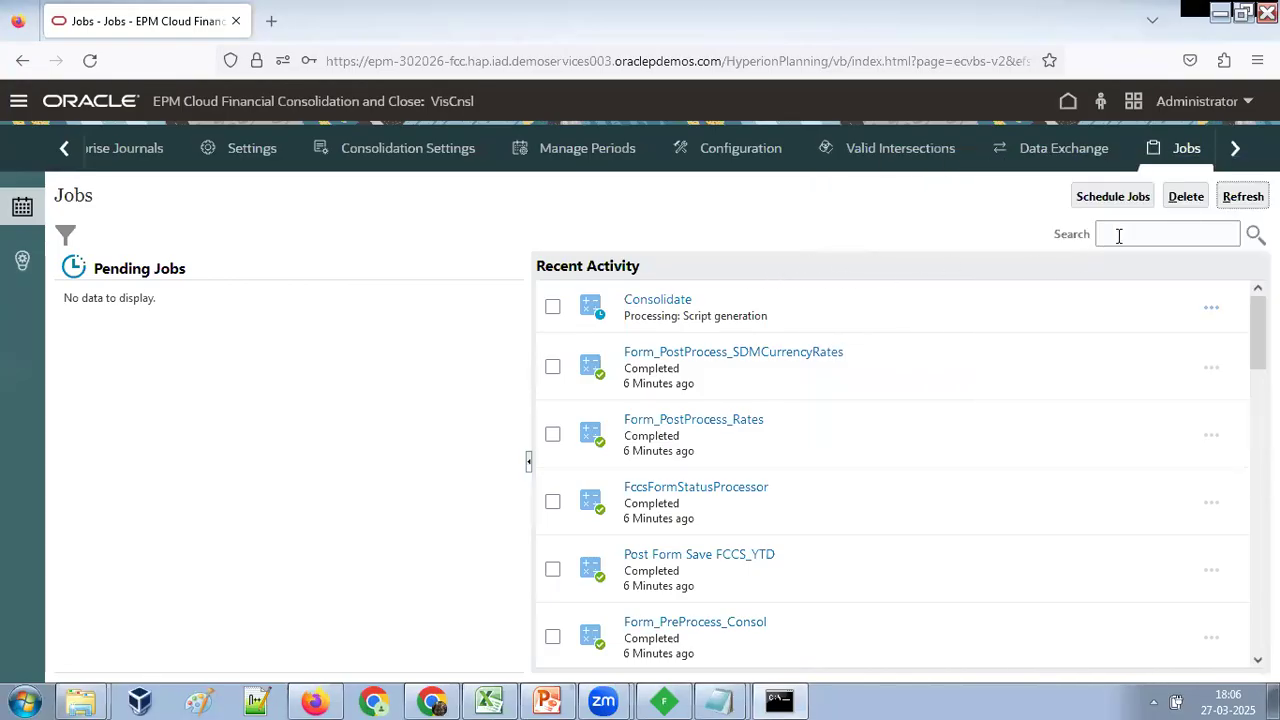
{"action": "left_click", "coordinate": [1238, 202]}
{"action": "key", "text": "alt+Tab"}
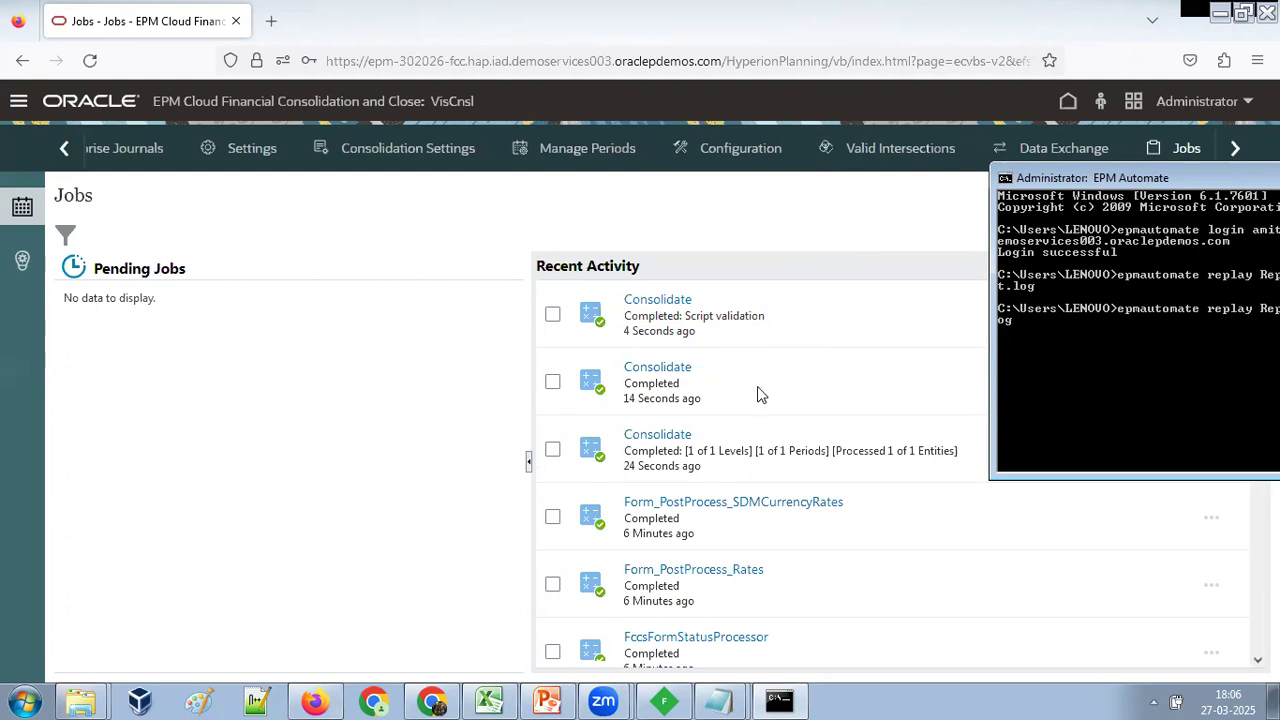
{"action": "left_click", "coordinate": [737, 663]}
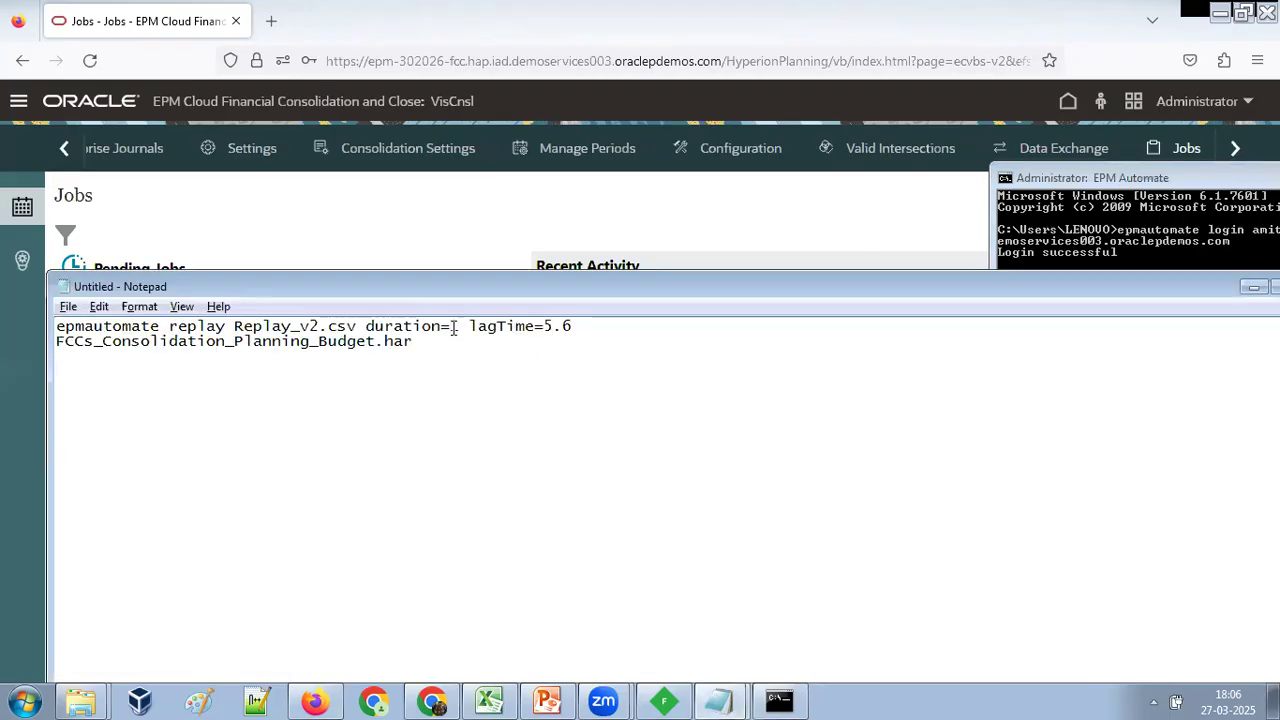
{"action": "left_click", "coordinate": [845, 186]}
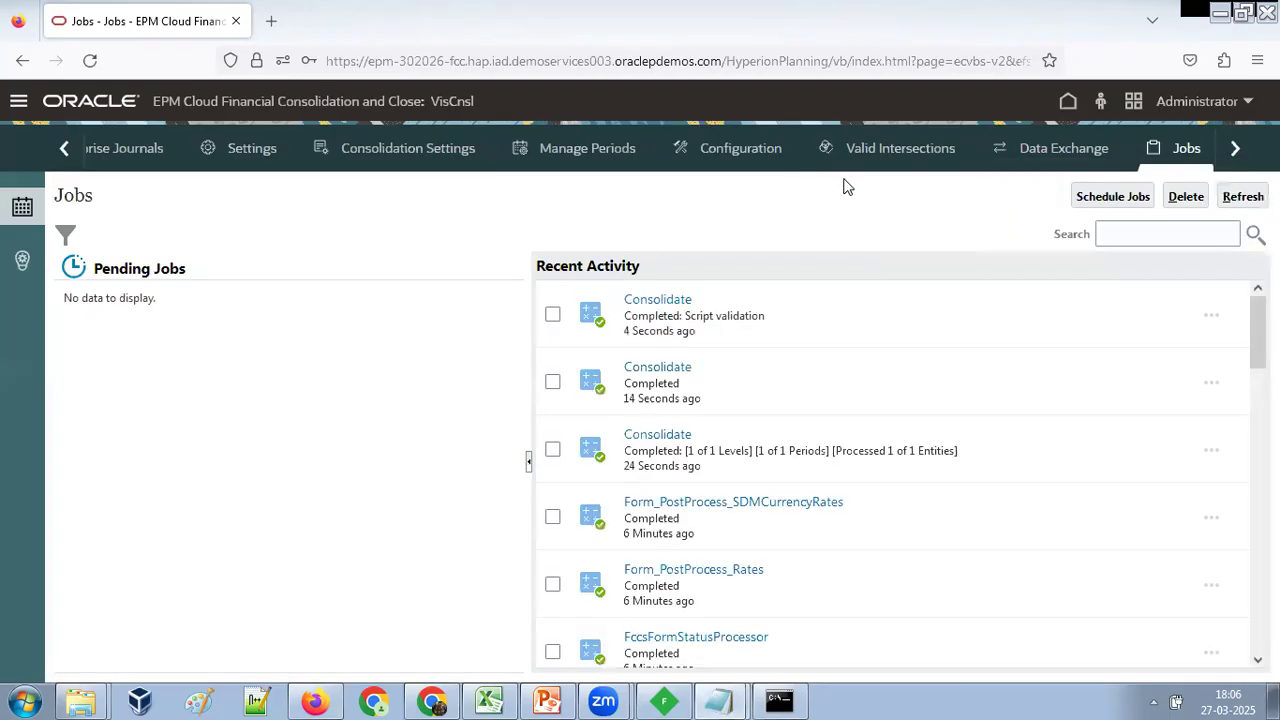
{"action": "left_click", "coordinate": [1243, 197]}
{"action": "left_click", "coordinate": [1243, 197]}
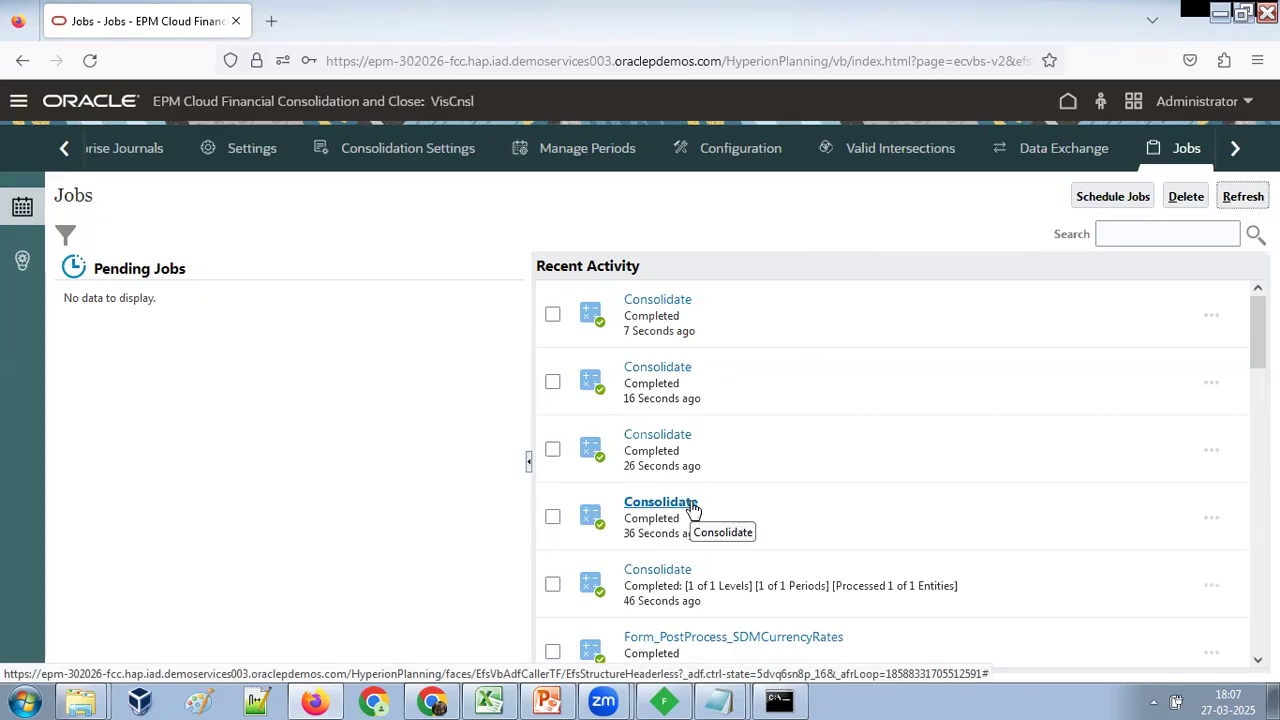
{"action": "left_click", "coordinate": [1243, 197]}
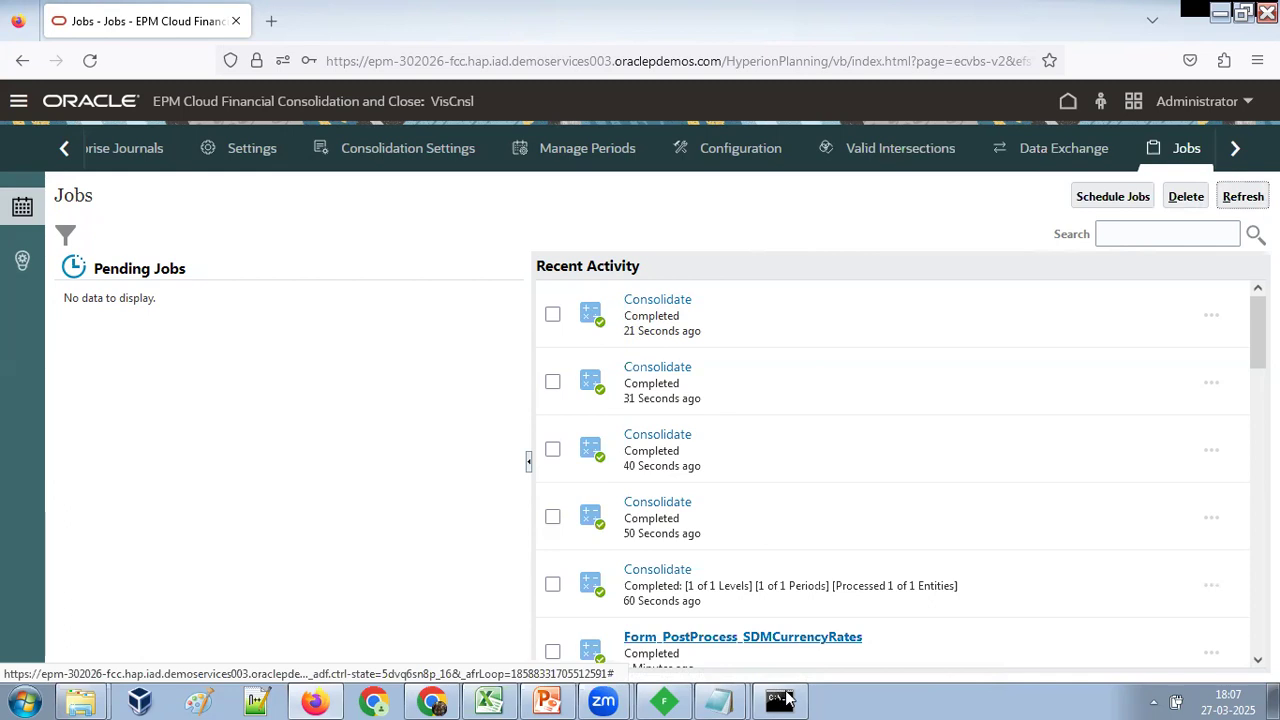
Append >> Output.log to the replay command in Notepad.
{"action": "mouse_move", "coordinate": [780, 692]}
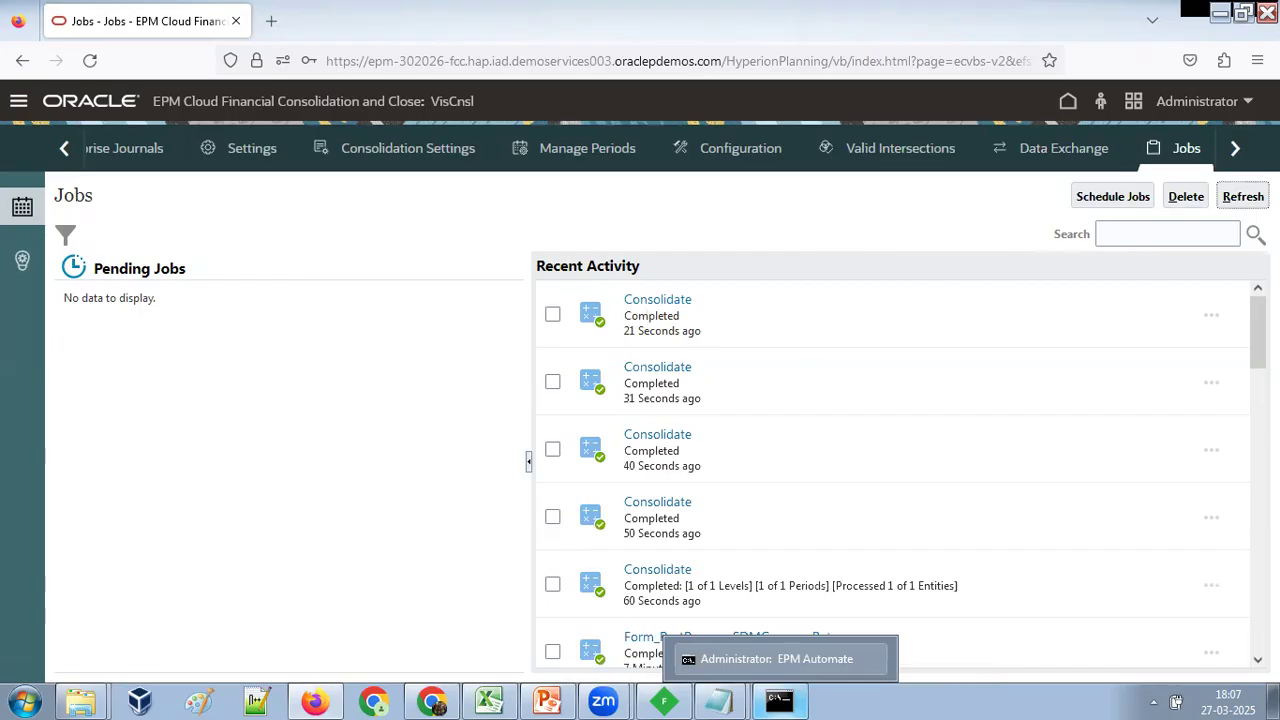
{"action": "type", "text": "tput.log"}
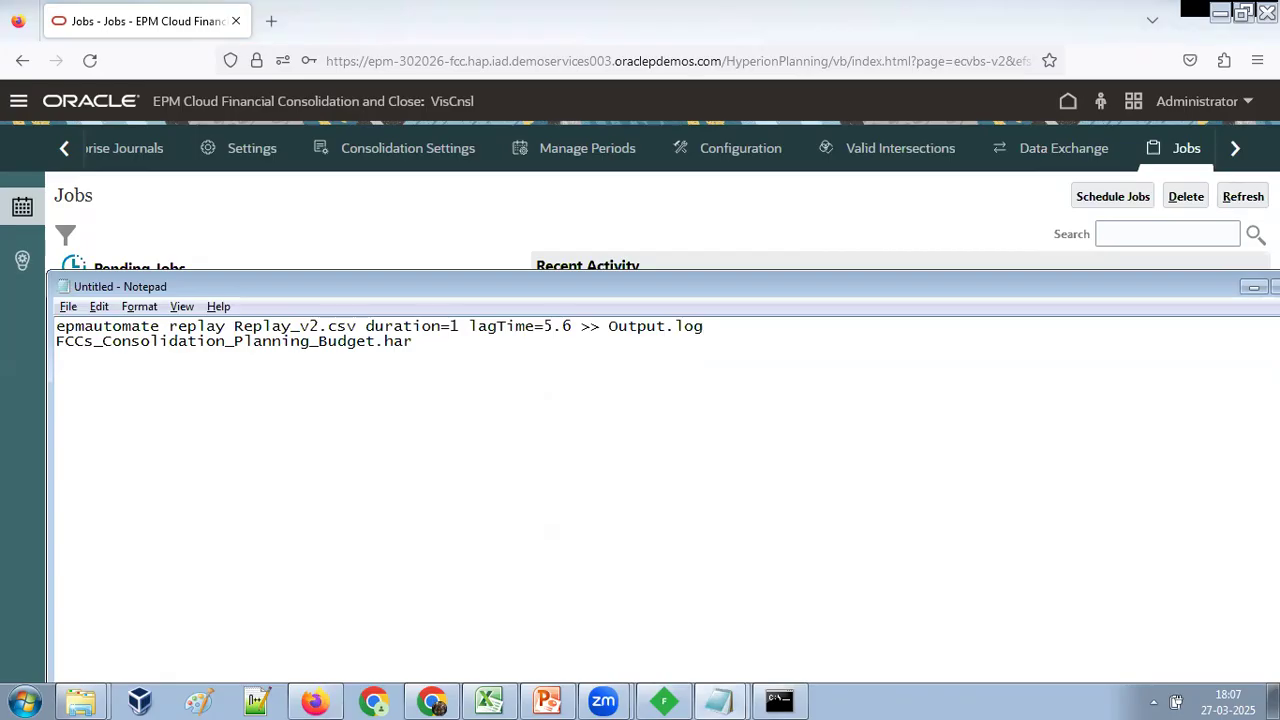
Open output.log from the LENOVO user folder and review the duration, status and action of the replayed requests.
{"action": "left_click", "coordinate": [80, 702]}
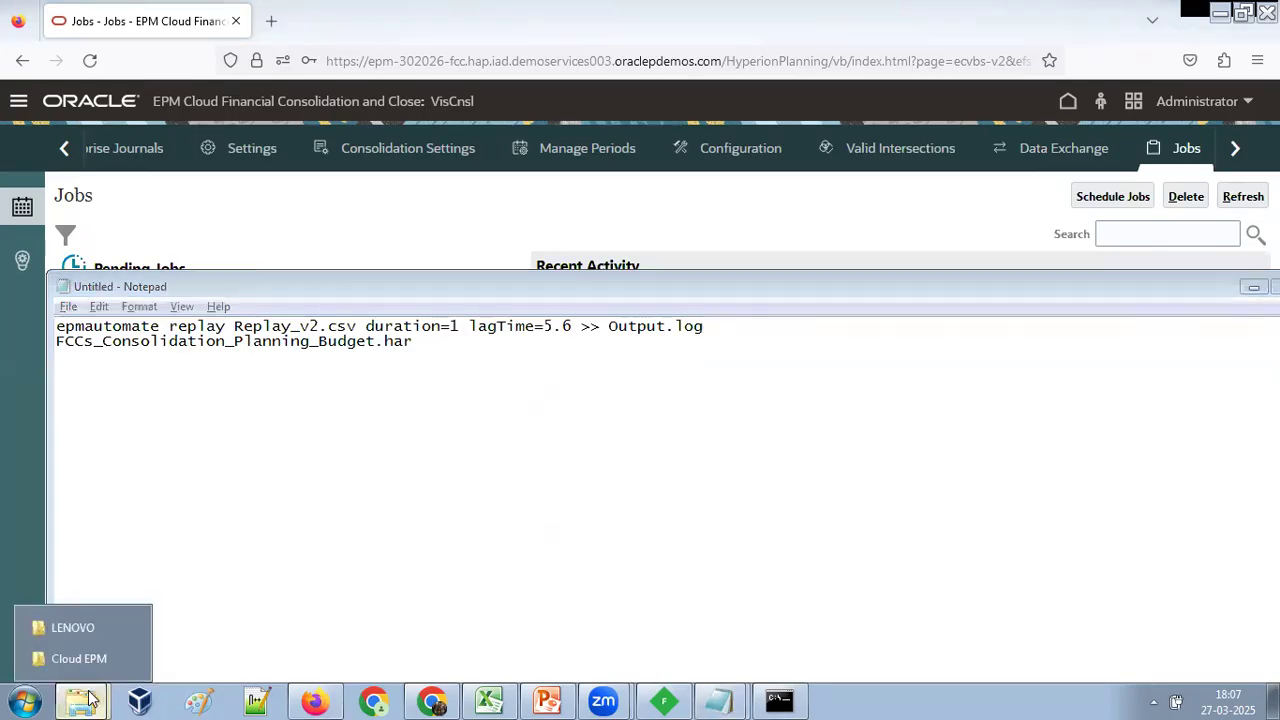
{"action": "left_click", "coordinate": [75, 628]}
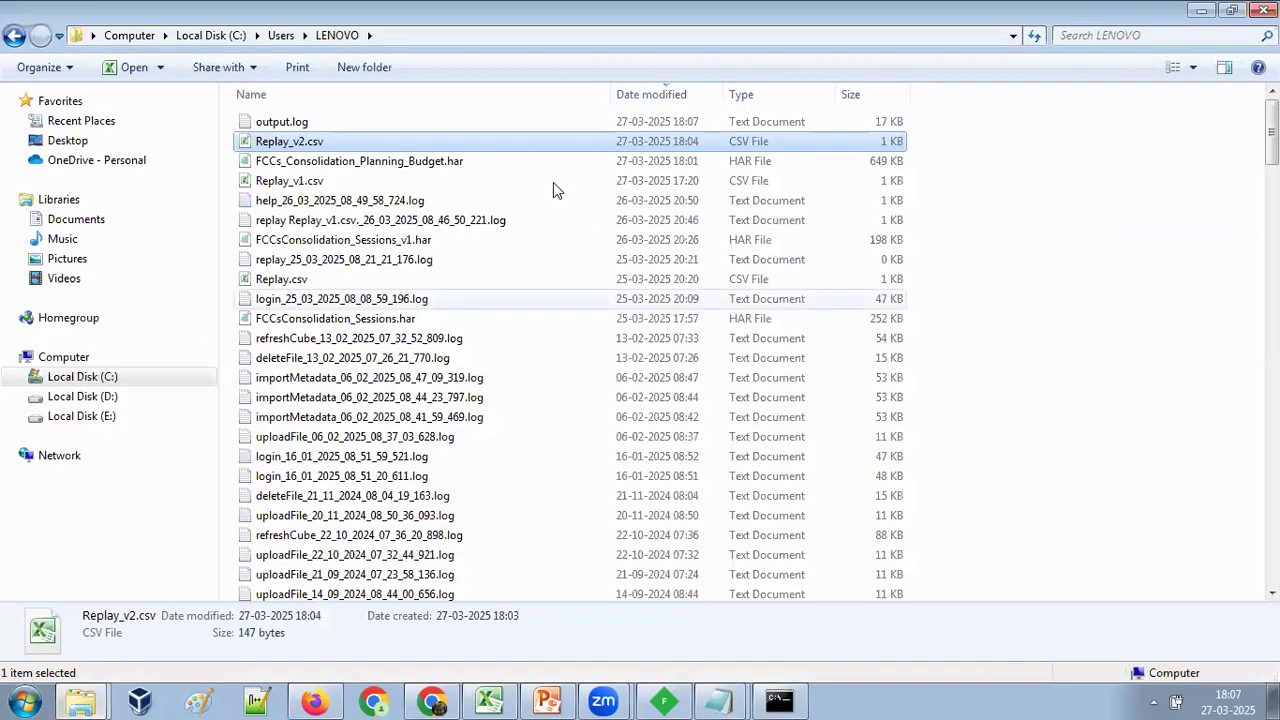
{"action": "left_click", "coordinate": [1104, 224]}
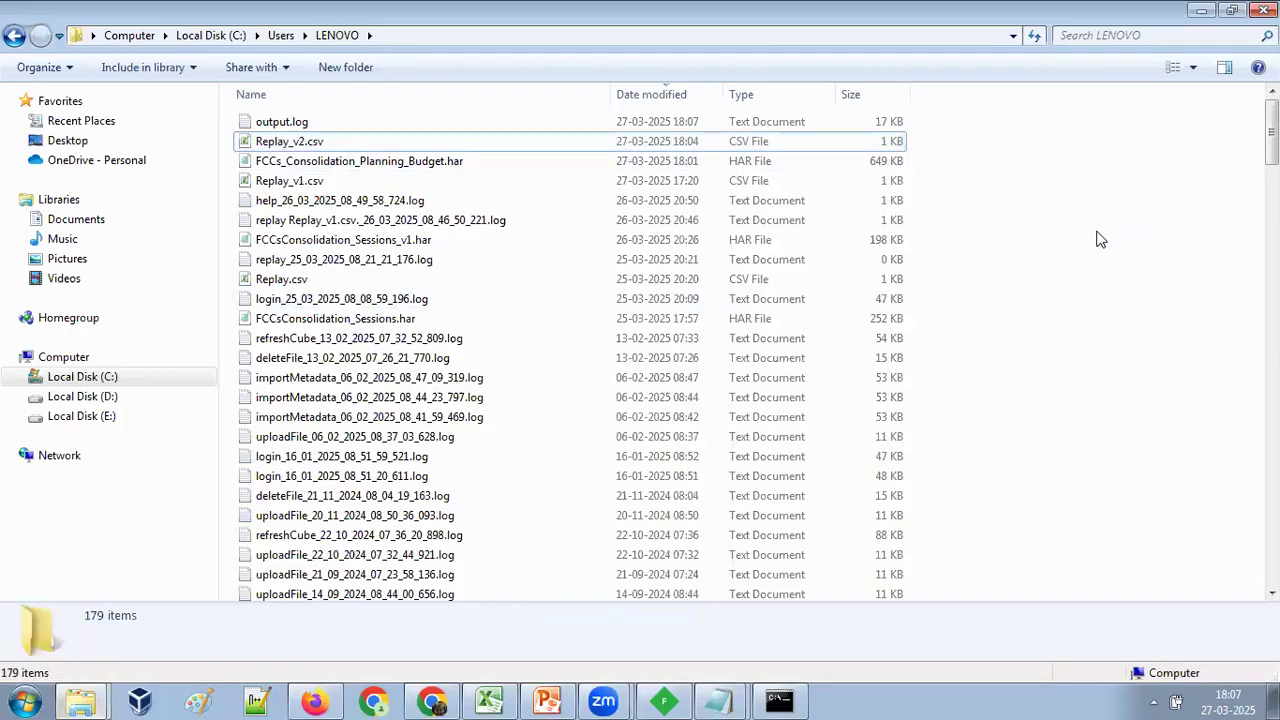
{"action": "double_click", "coordinate": [266, 124]}
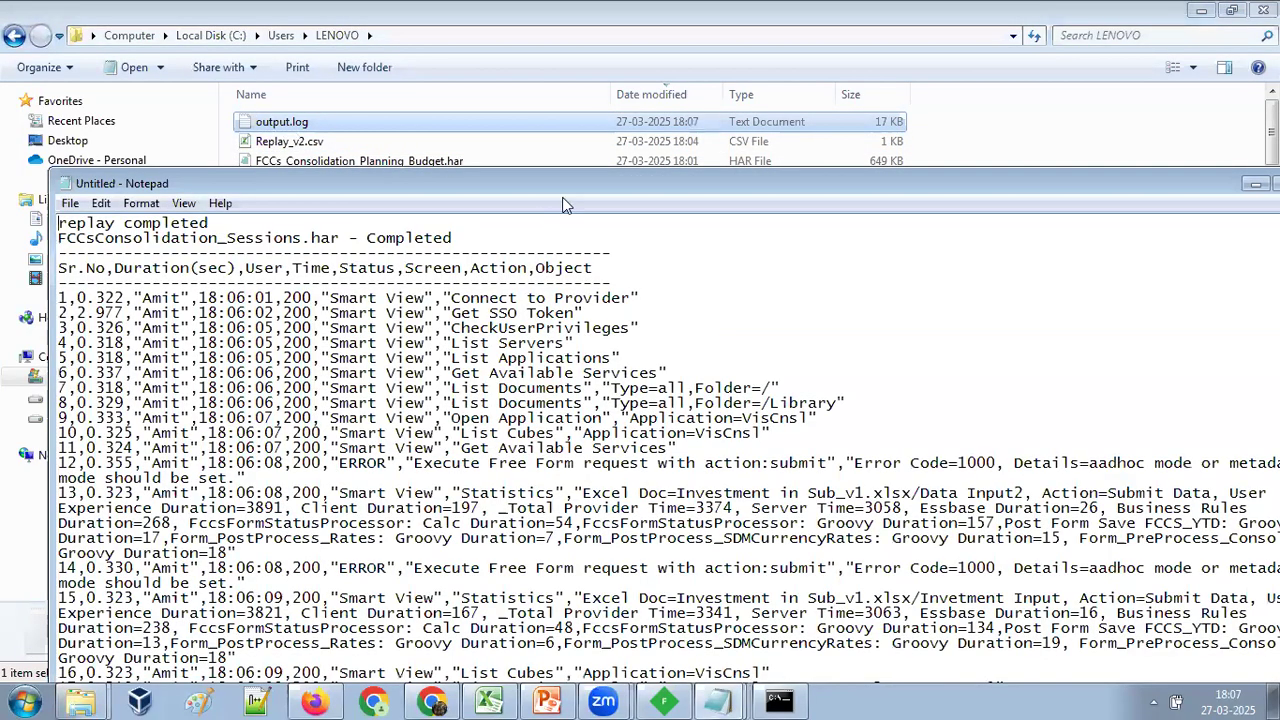
{"action": "left_click_drag", "start_coordinate": [575, 188], "coordinate": [577, 78]}
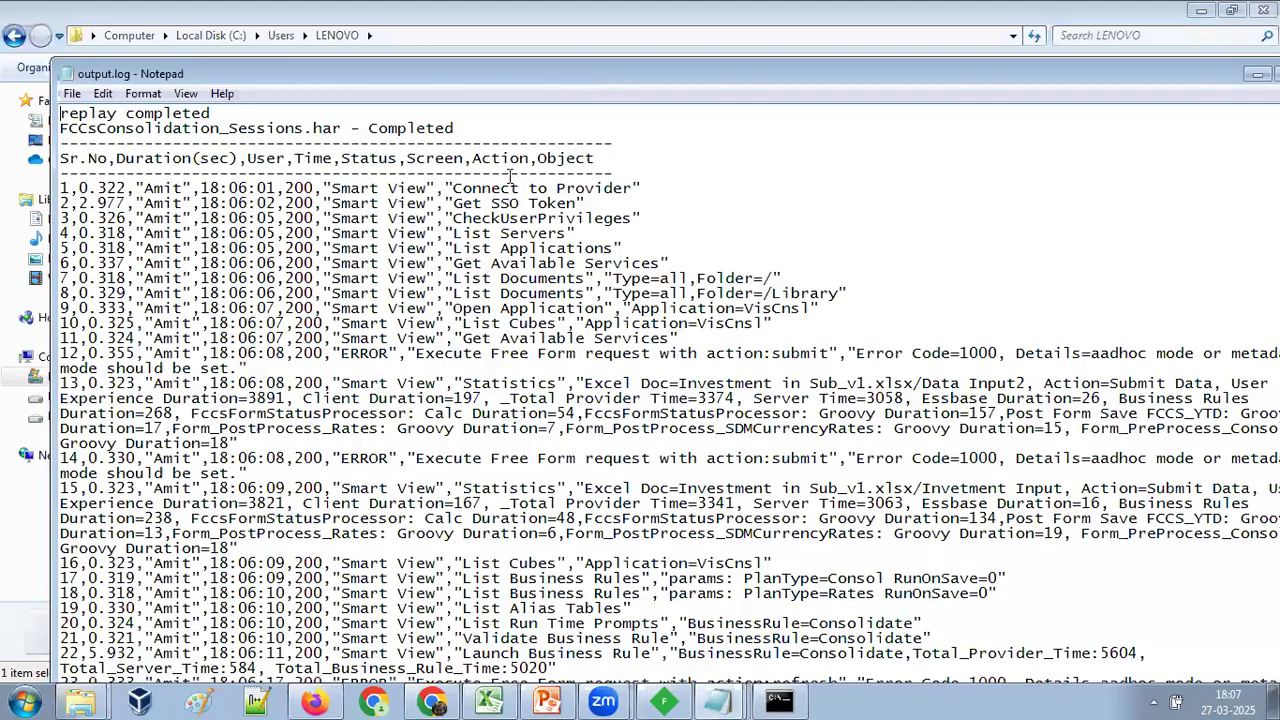
{"action": "left_click_drag", "start_coordinate": [519, 220], "coordinate": [628, 249]}
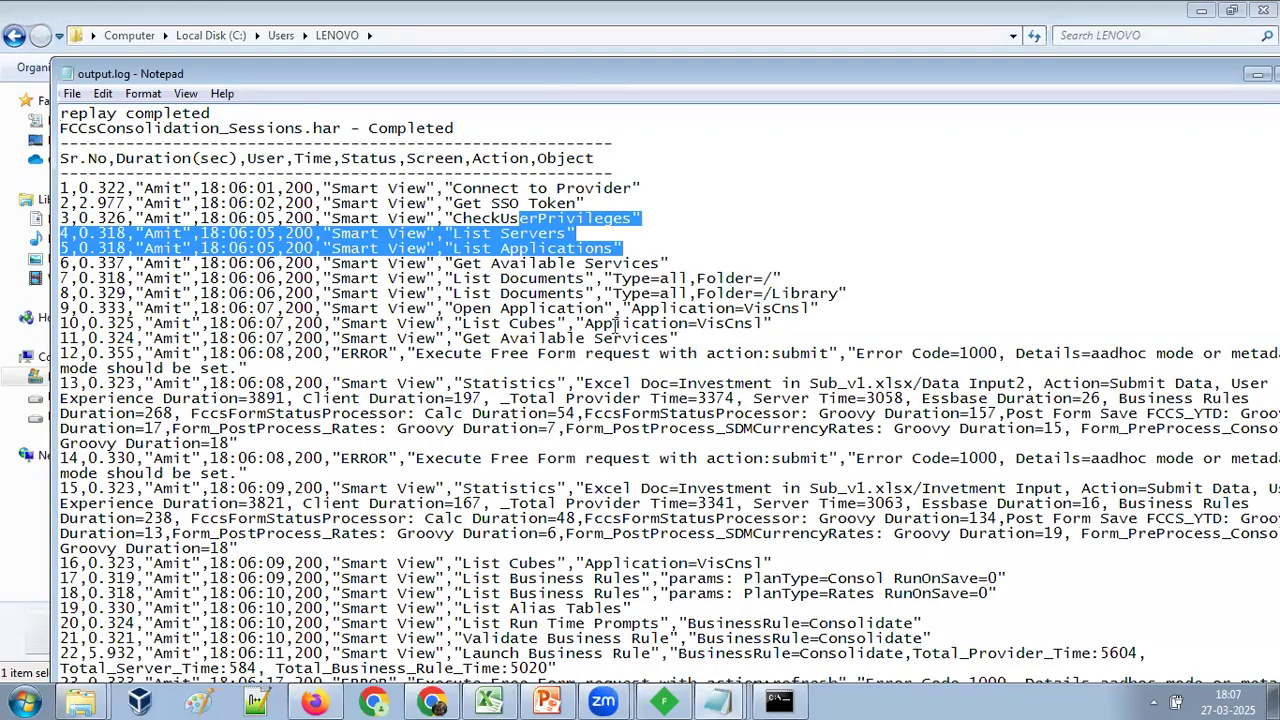
{"action": "scroll", "coordinate": [740, 342], "scroll_direction": "down", "scroll_amount": 10}
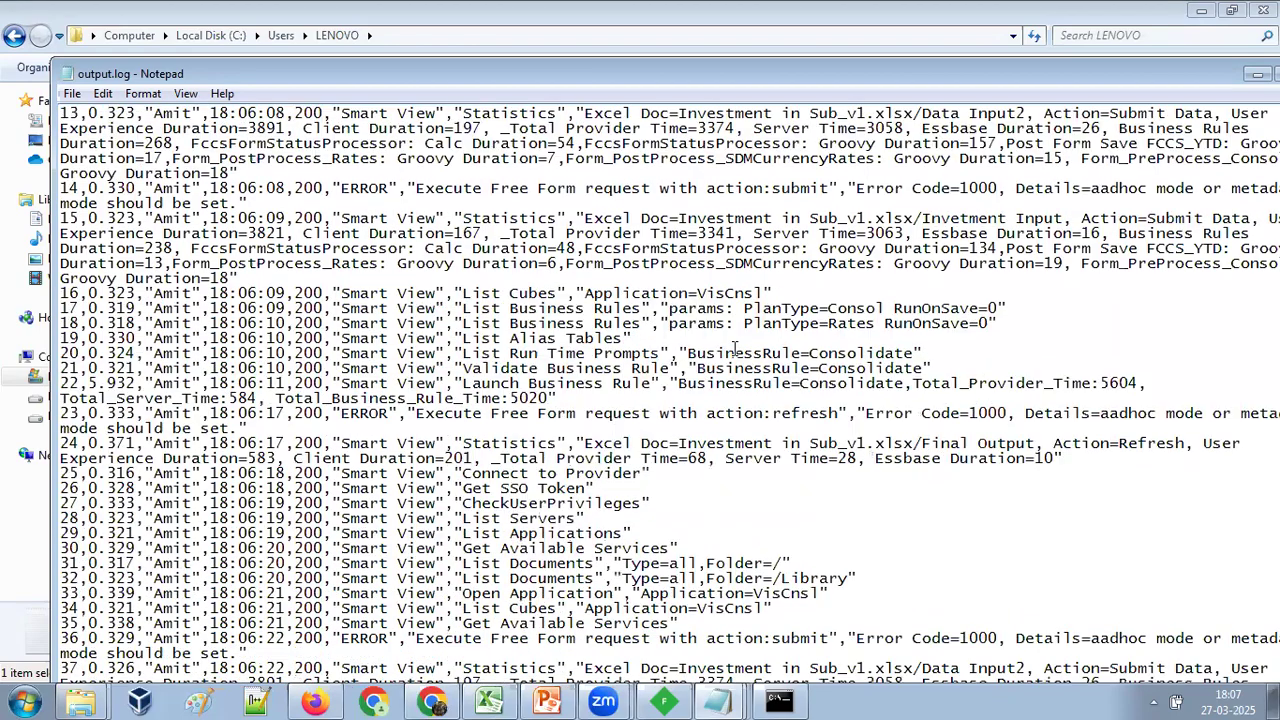
{"action": "left_click_drag", "start_coordinate": [478, 319], "coordinate": [630, 342]}
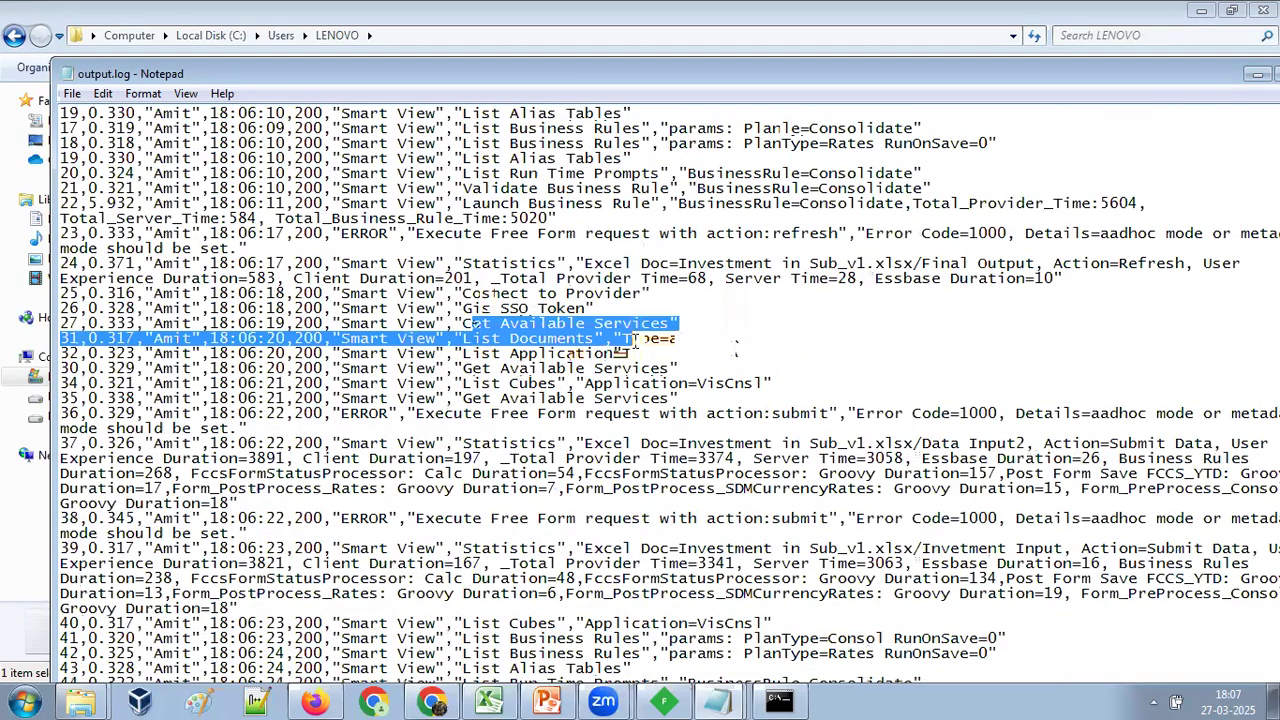
{"action": "scroll", "coordinate": [630, 376], "scroll_direction": "down", "scroll_amount": 11}
{"action": "scroll", "coordinate": [630, 376], "scroll_direction": "down", "scroll_amount": 14}
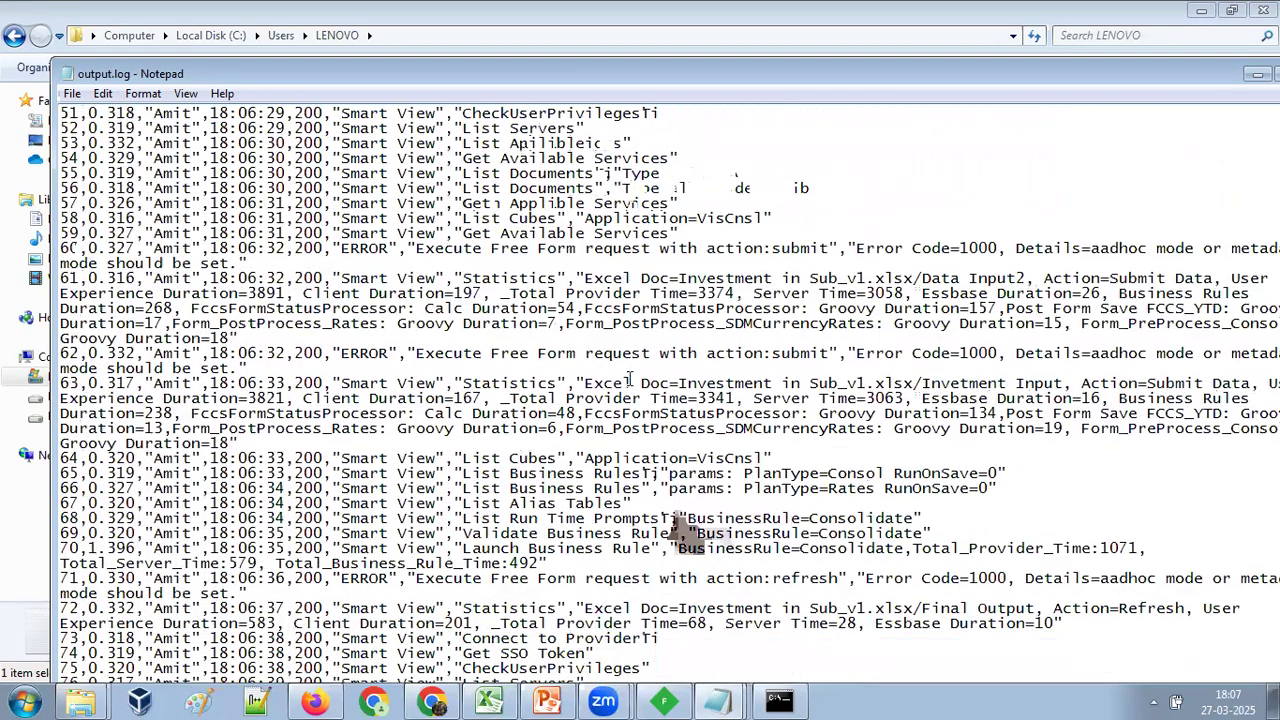
Review further replayed requests in output.log, including the Consolidate business rule launches.
{"action": "scroll", "coordinate": [630, 380], "scroll_direction": "down", "scroll_amount": 2}
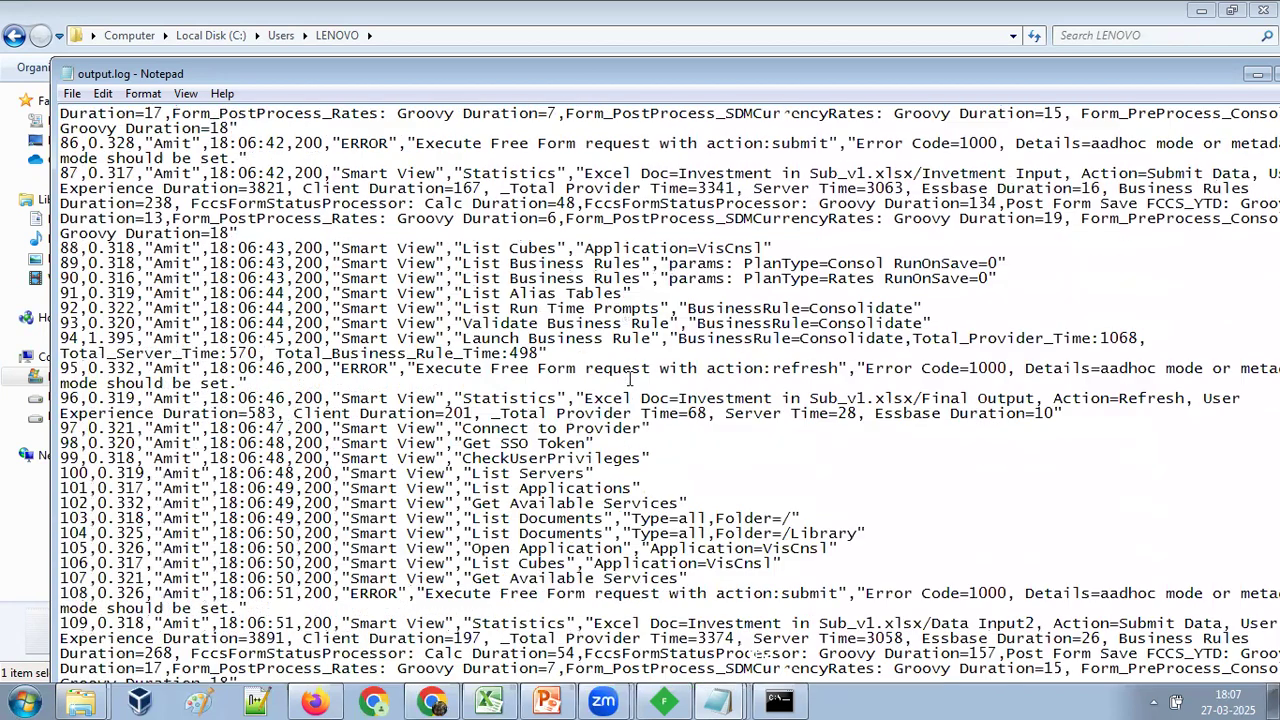
{"action": "scroll", "coordinate": [627, 530], "scroll_direction": "down", "scroll_amount": 10}
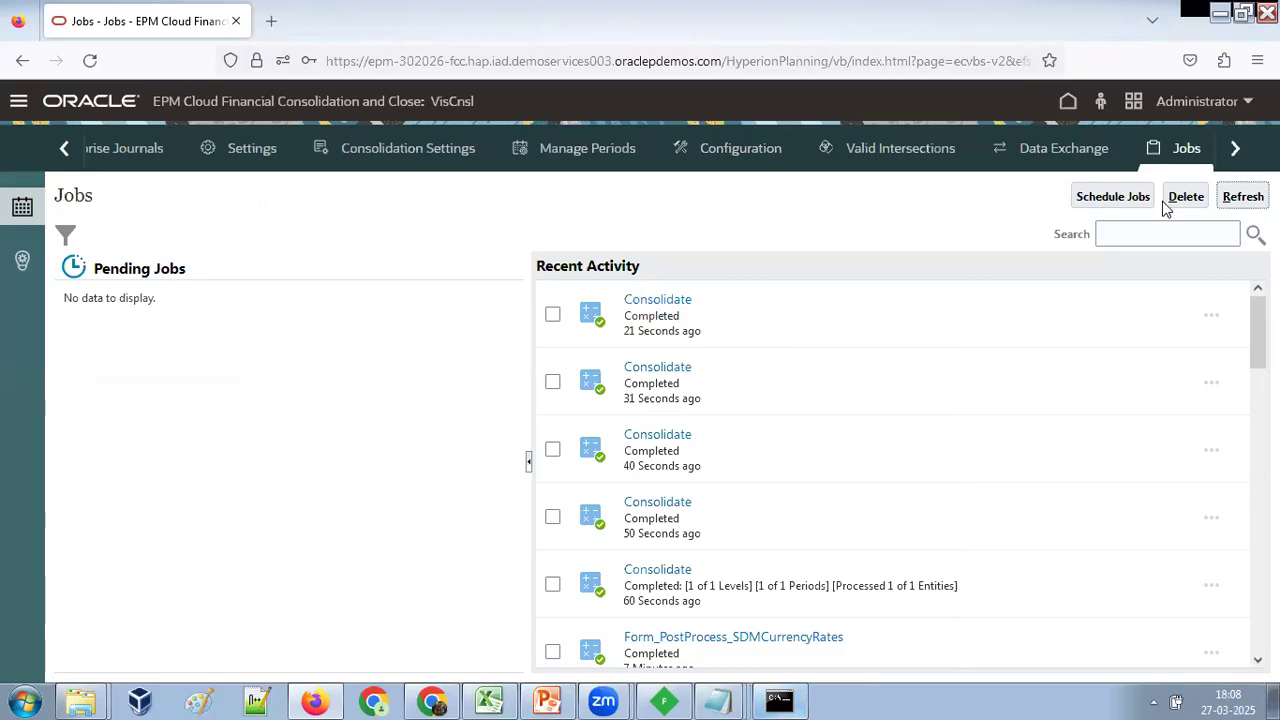
Return to the FCCS home page and look over the Application and Tools options.
{"action": "left_click", "coordinate": [1066, 104]}
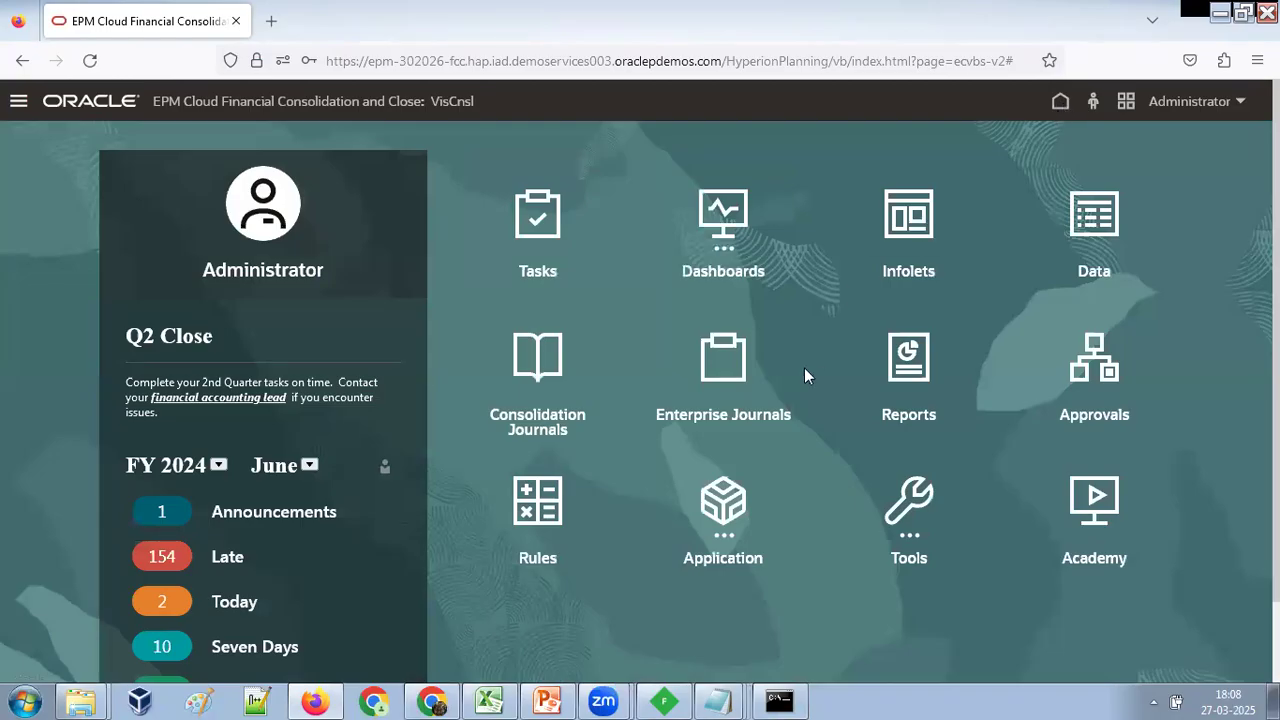
{"action": "left_click", "coordinate": [727, 510]}
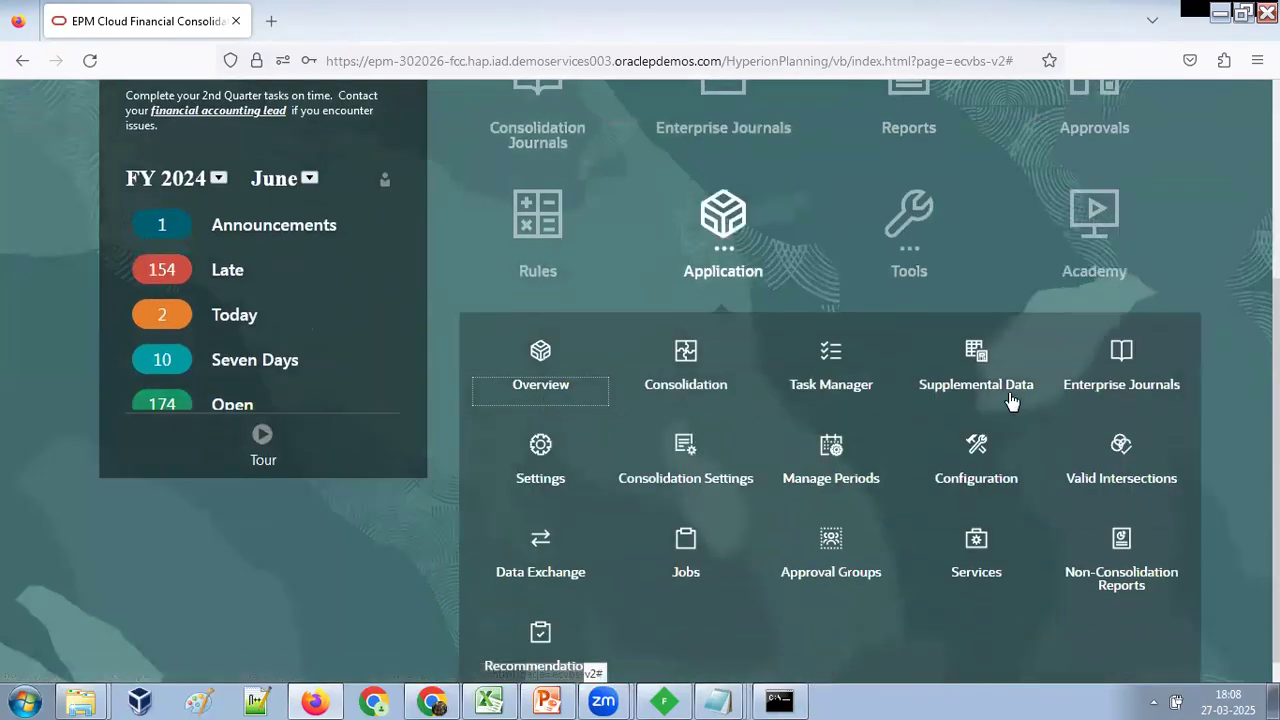
{"action": "left_click", "coordinate": [920, 278]}
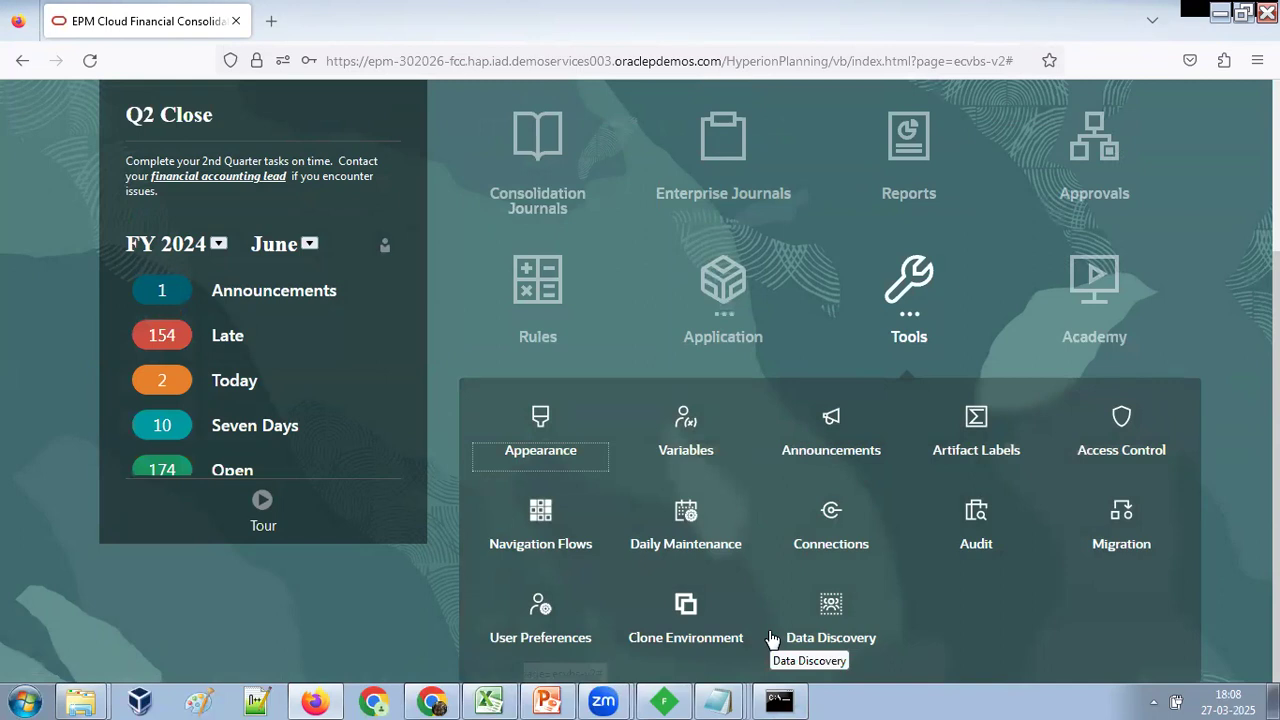
Duplicate the user name, password and FCCs_Consolidation_Planning_Budget.har entry on the second line of Replay_v2.csv.
{"action": "left_click", "coordinate": [727, 701]}
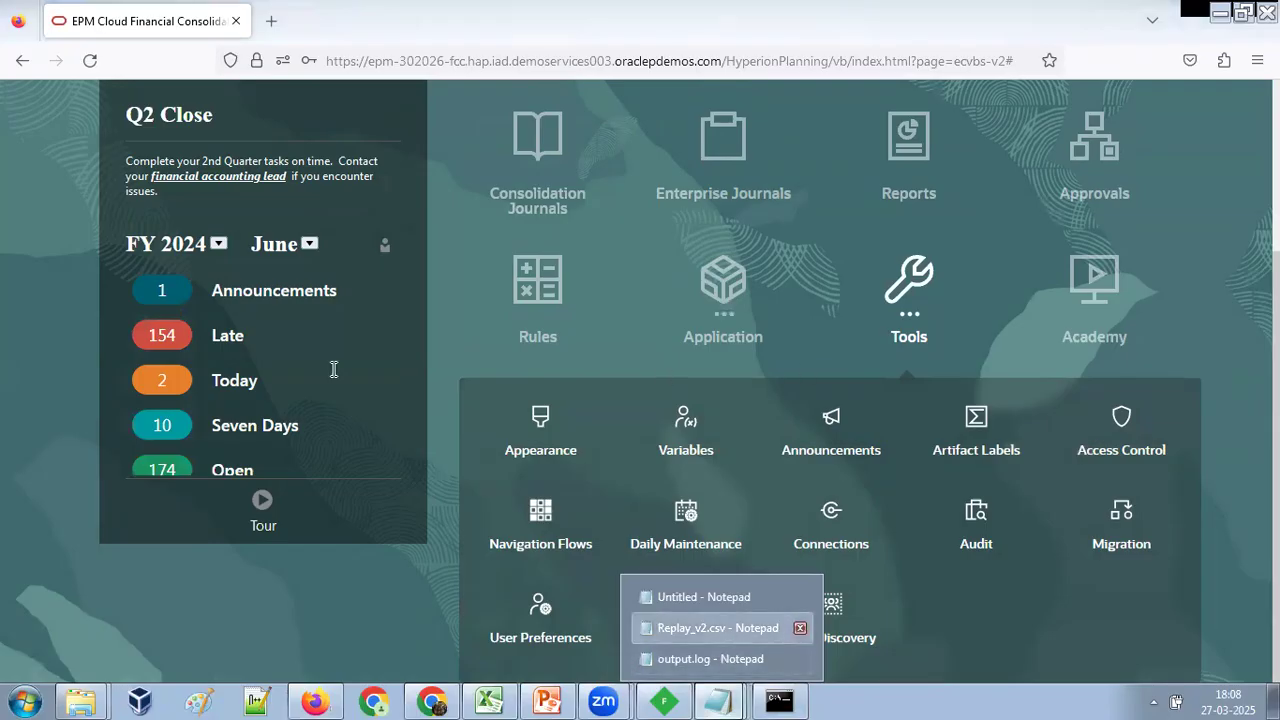
{"action": "left_click", "coordinate": [817, 377]}
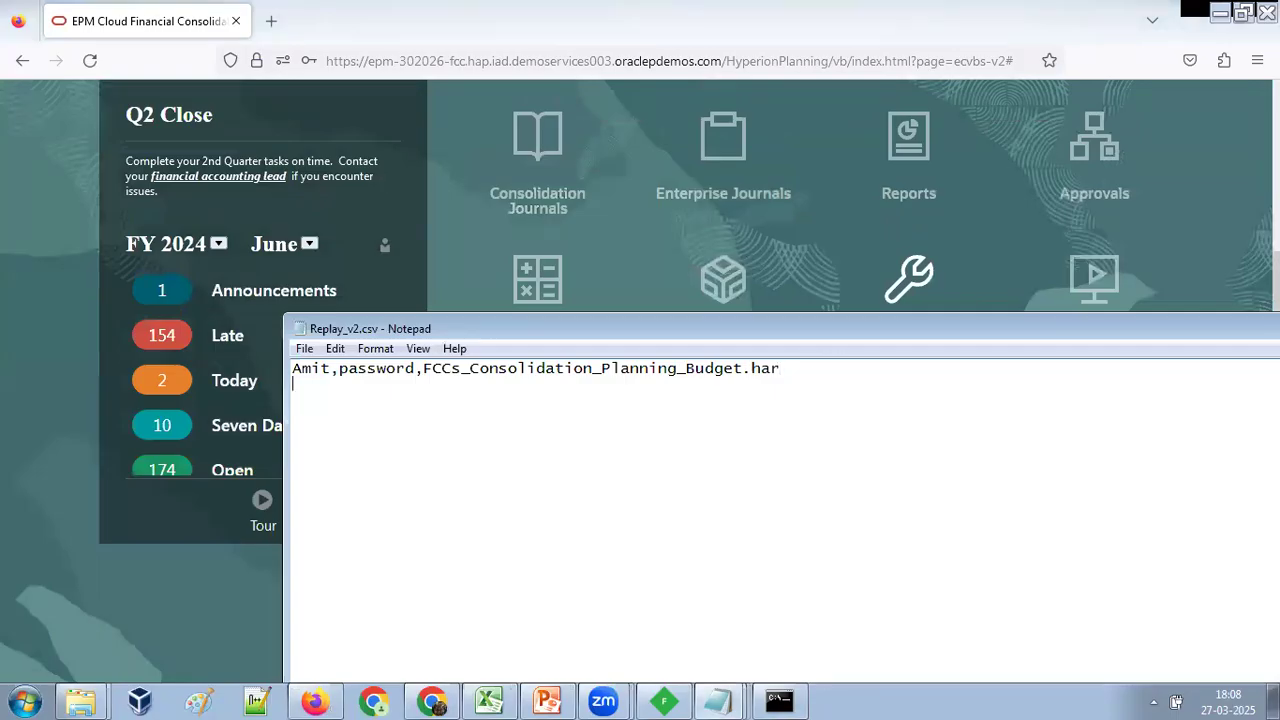
{"action": "key", "text": "ctrl+v"}
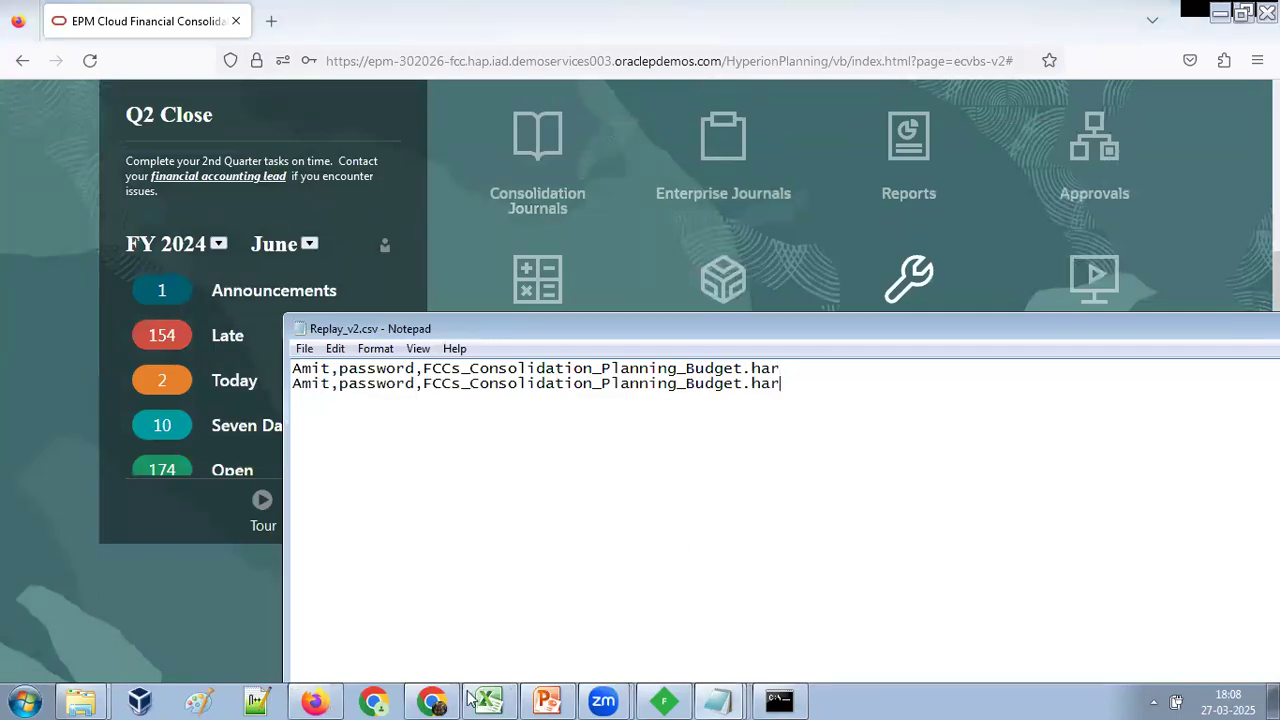
Check the second user's FCCS session in Chrome and put that user's name in the second entry of Replay_v2.csv.
{"action": "key", "text": "alt+Tab"}
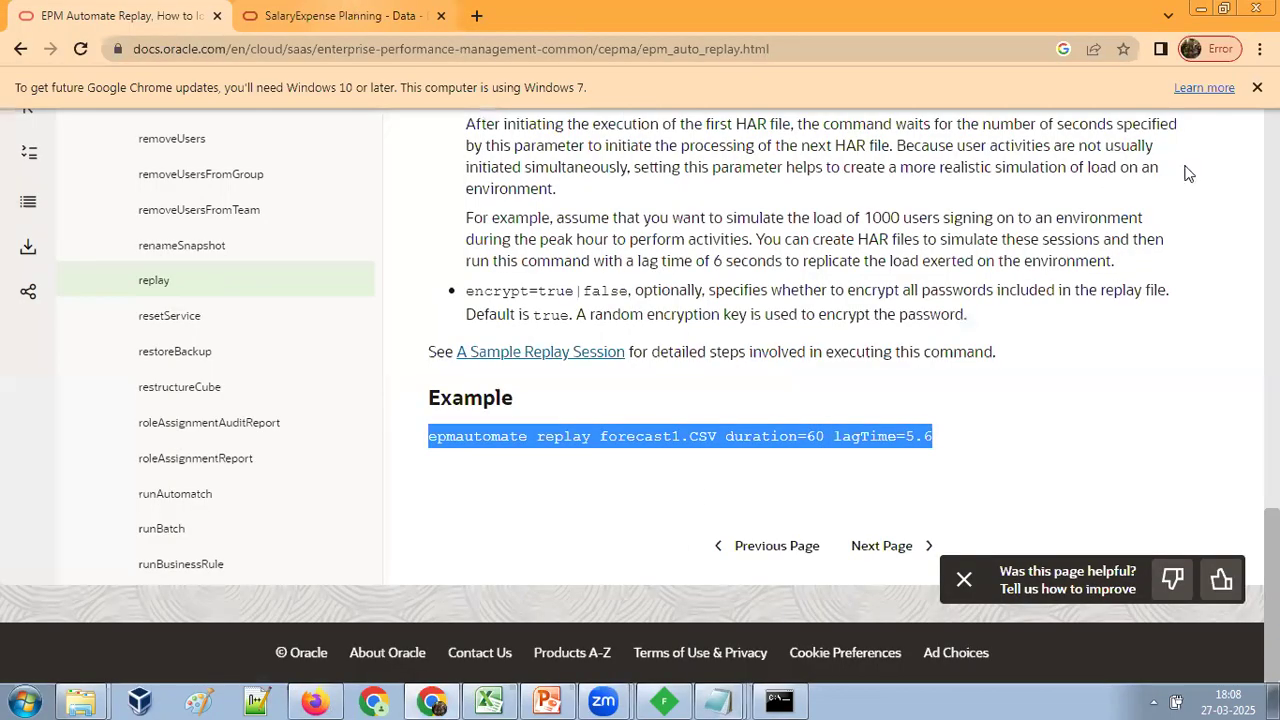
{"action": "key", "text": "ctrl+Tab"}
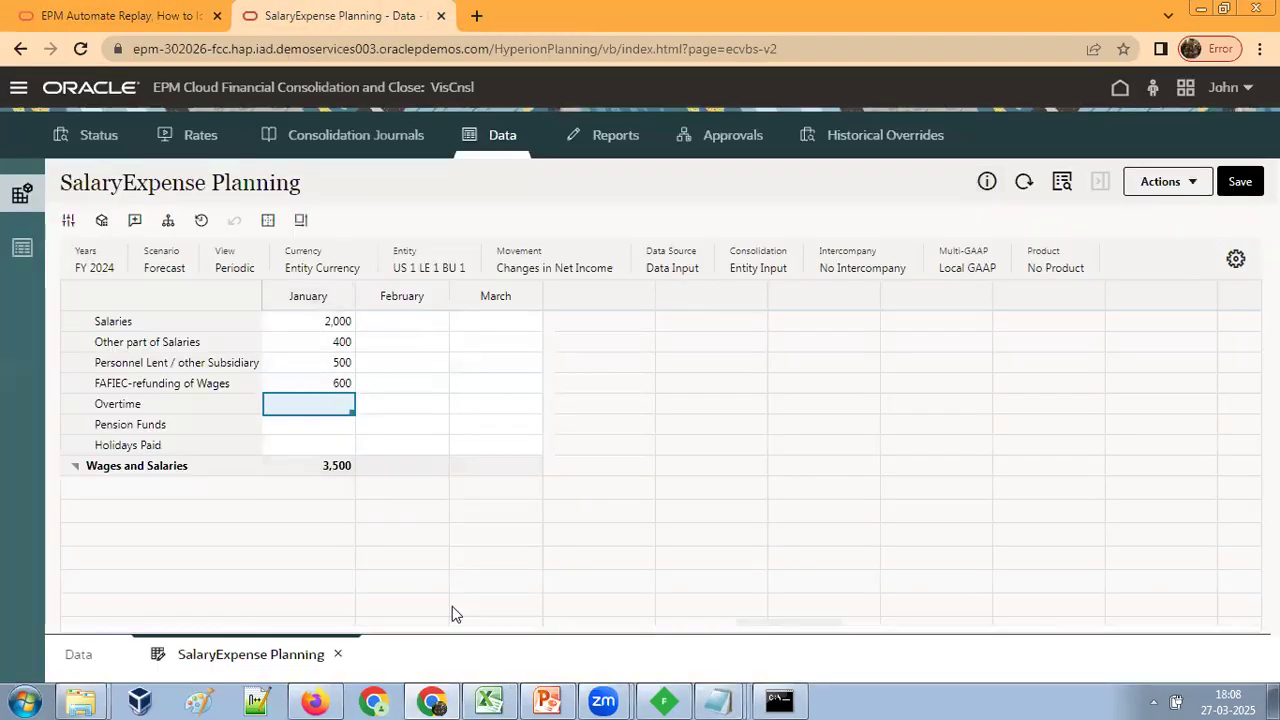
{"action": "mouse_move", "coordinate": [717, 700]}
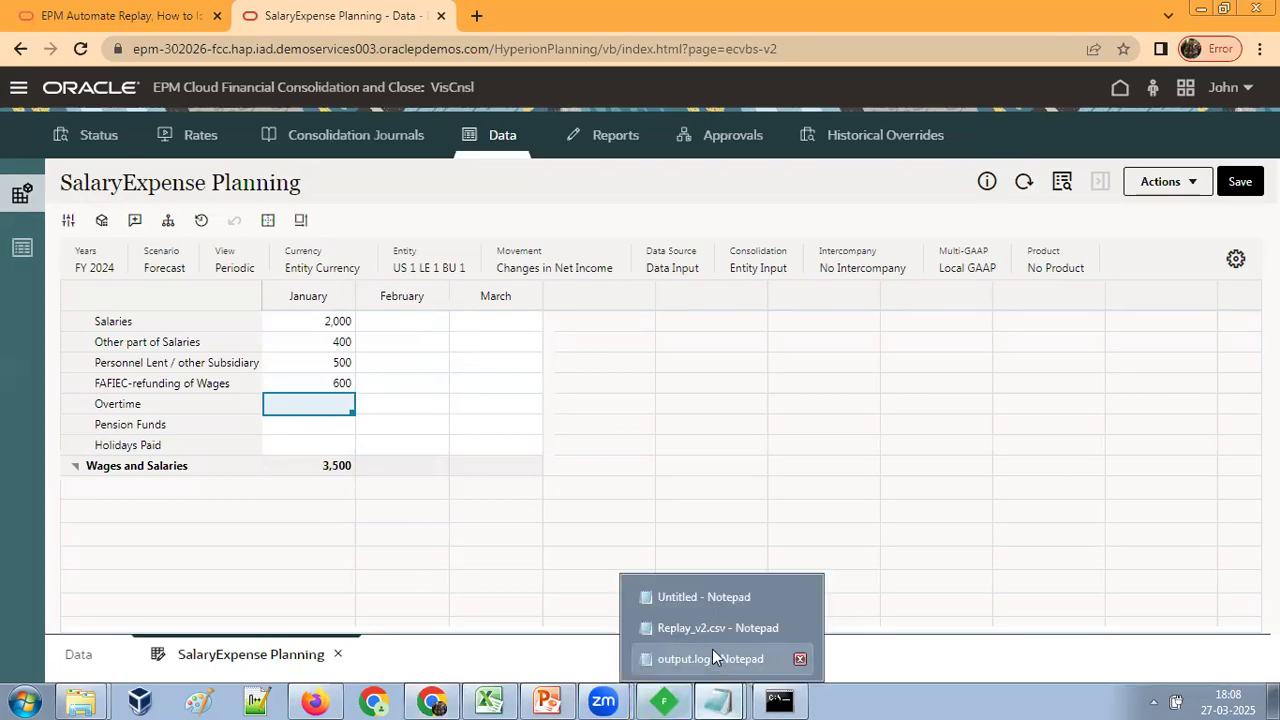
{"action": "left_click", "coordinate": [714, 600]}
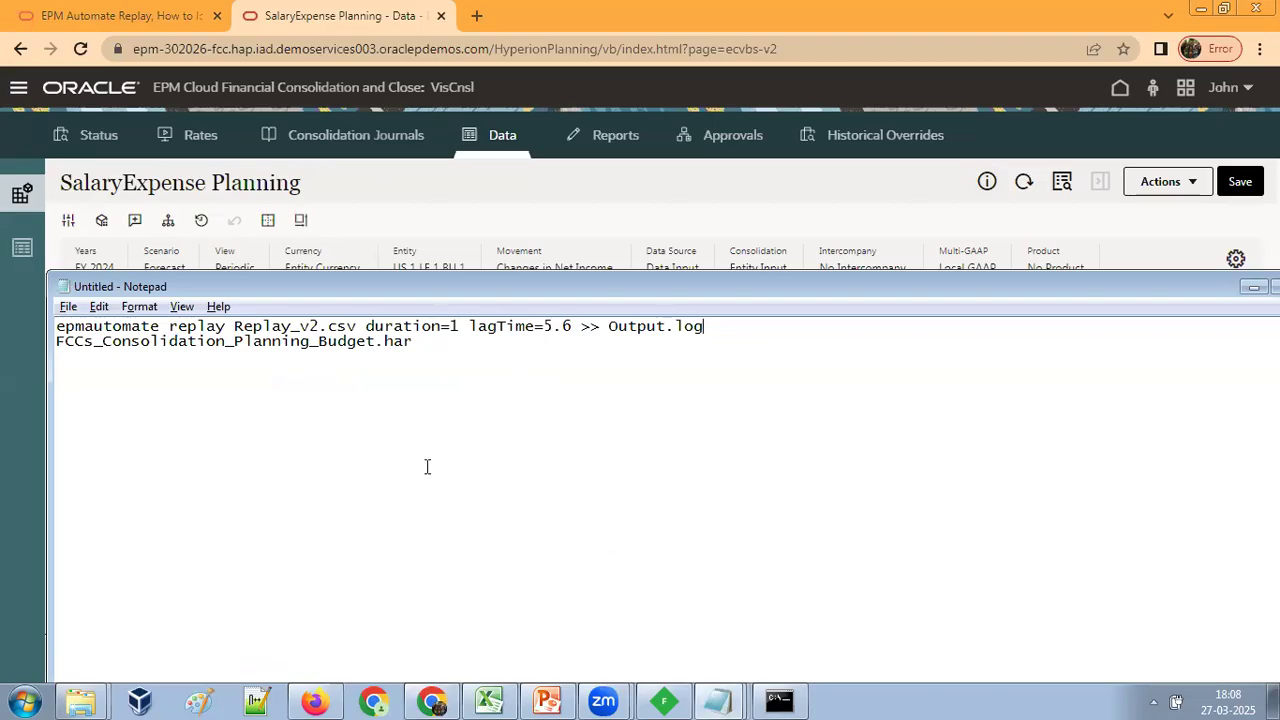
{"action": "key", "text": "alt+Tab"}
{"action": "left_click_drag", "start_coordinate": [322, 389], "coordinate": [292, 393]}
{"action": "type", "text": "John,password,FCCs_Consolidation_Planni"}
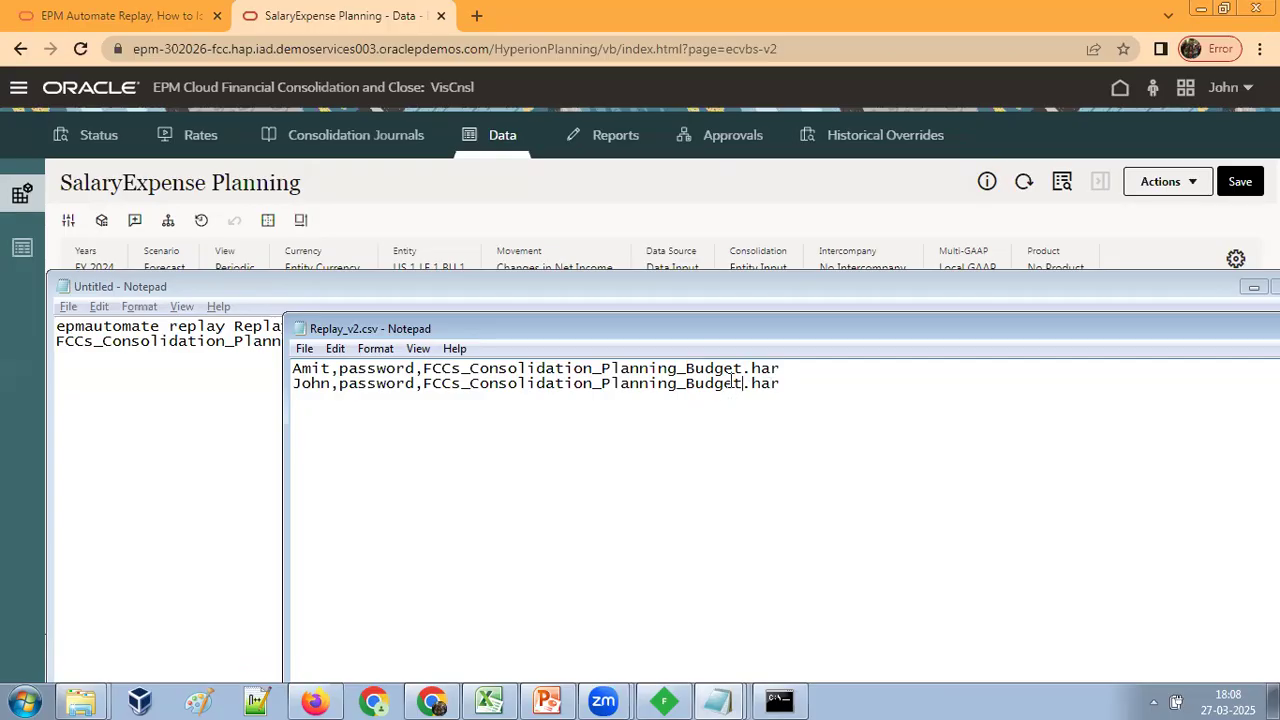
Close Replay_v2.csv and save its changes.
{"action": "right_click", "coordinate": [658, 336]}
{"action": "left_click", "coordinate": [714, 450]}
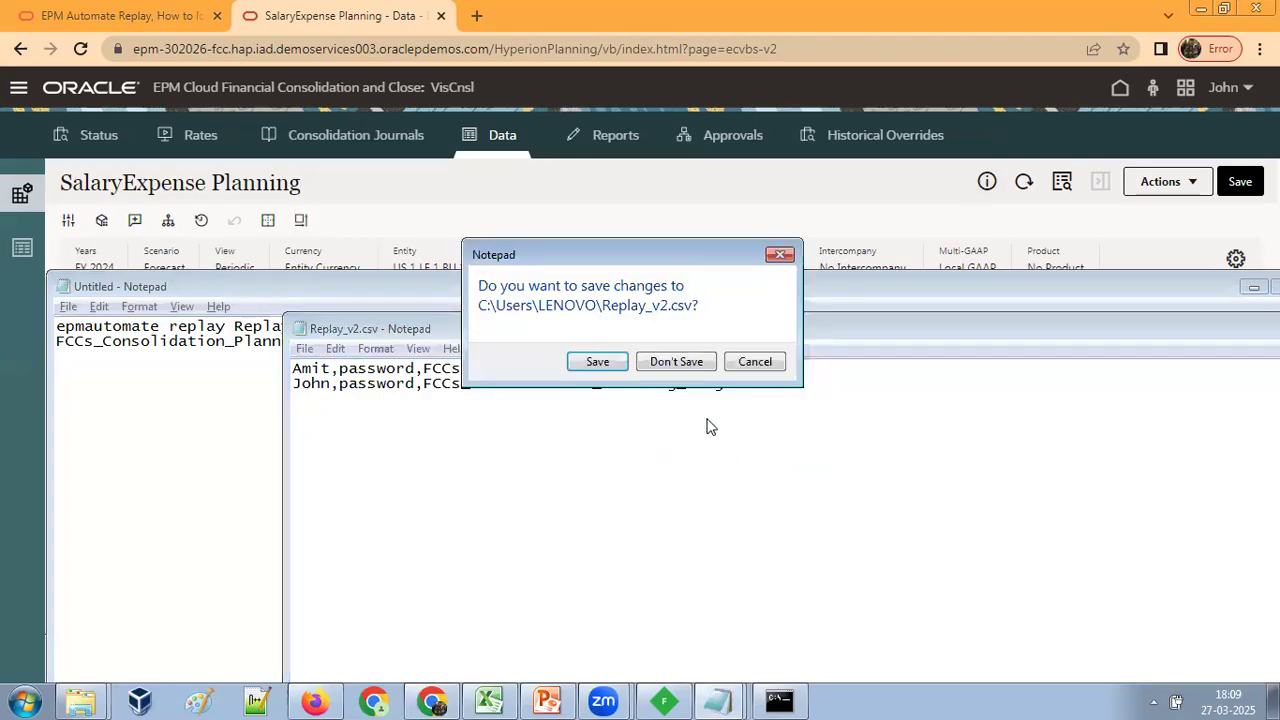
{"action": "left_click", "coordinate": [597, 362]}
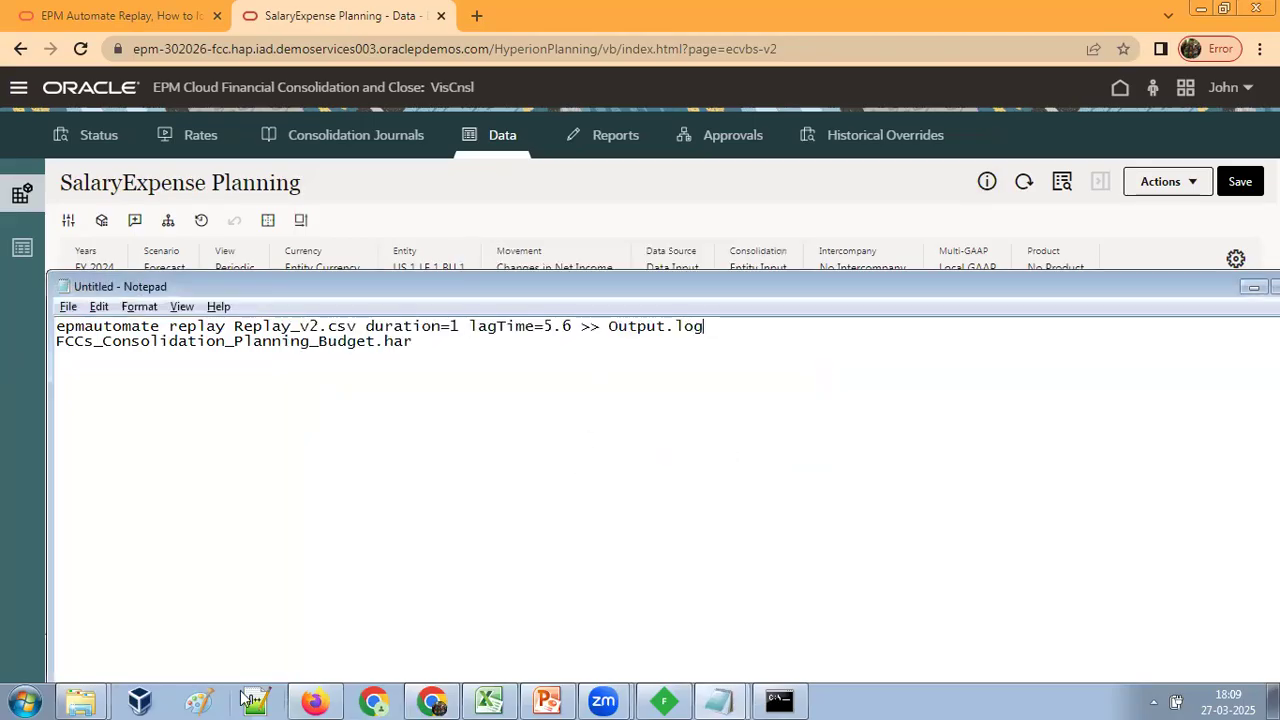
Open Replay_v1.csv from the LENOVO user folder in Notepad and move its window to reveal more of the entry.
{"action": "left_click", "coordinate": [80, 700]}
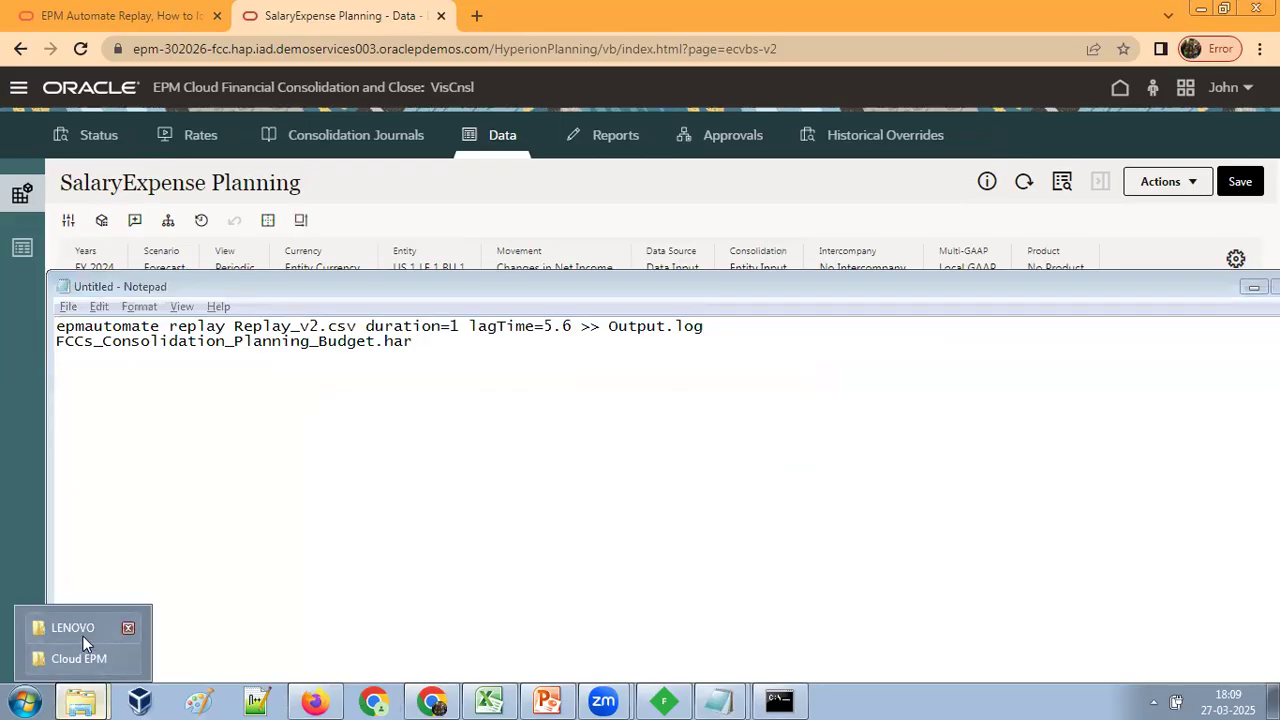
{"action": "left_click", "coordinate": [73, 628]}
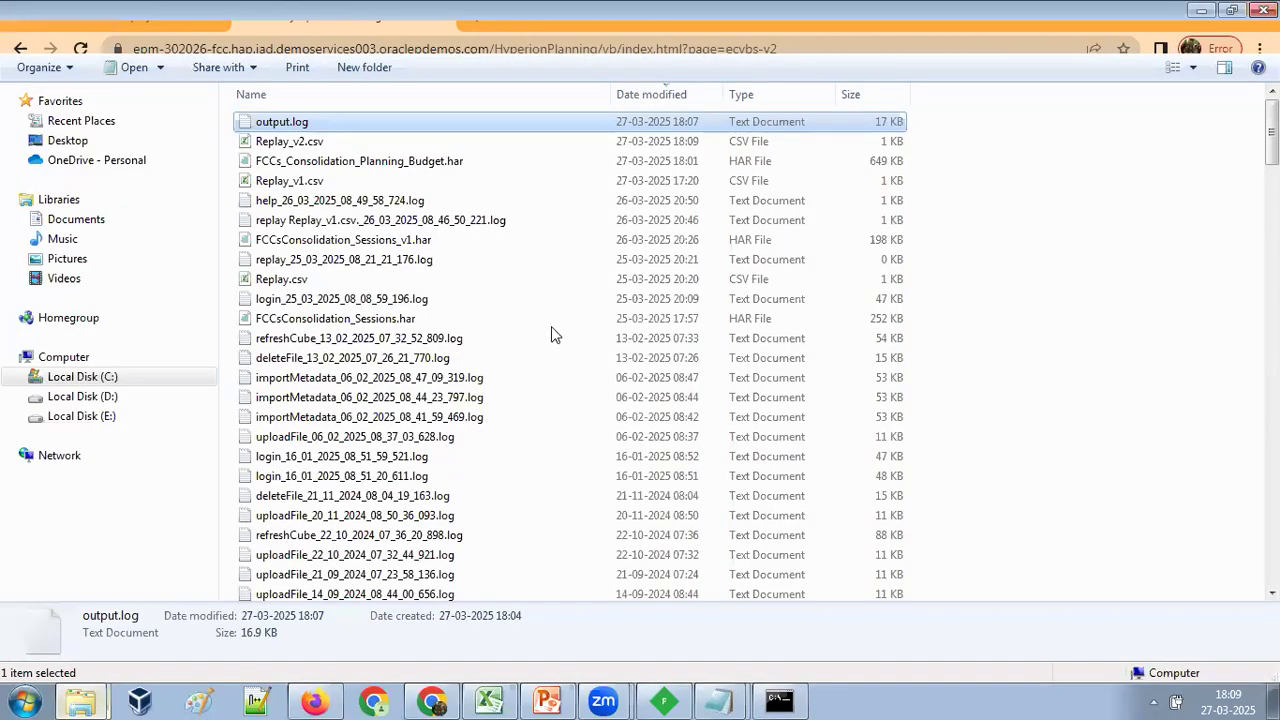
{"action": "left_click", "coordinate": [312, 146]}
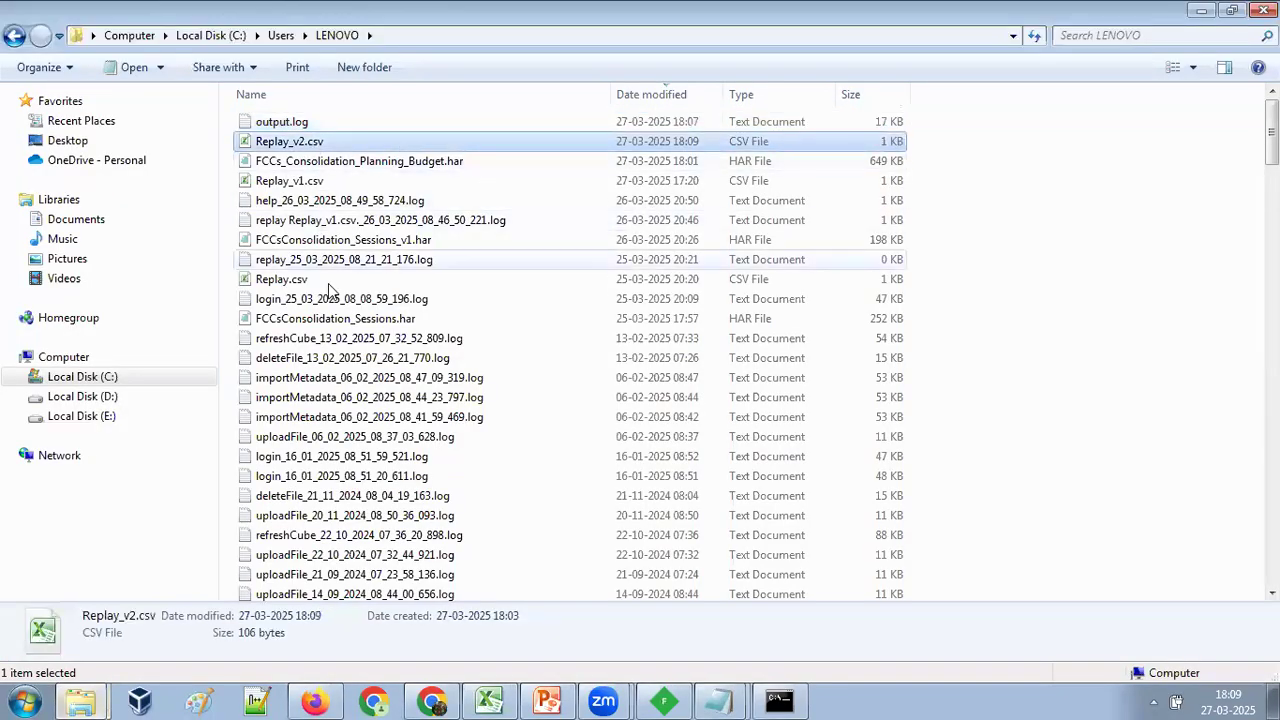
{"action": "right_click", "coordinate": [302, 184]}
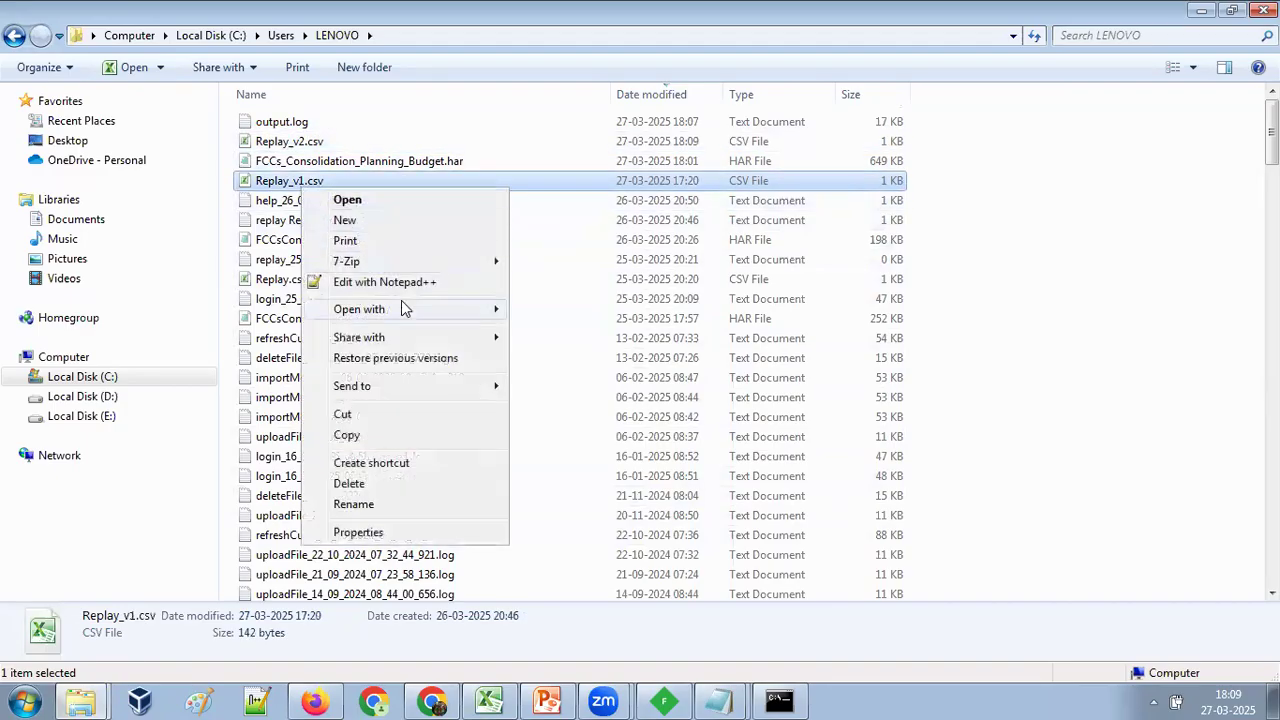
{"action": "mouse_move", "coordinate": [401, 309]}
{"action": "left_click", "coordinate": [575, 352]}
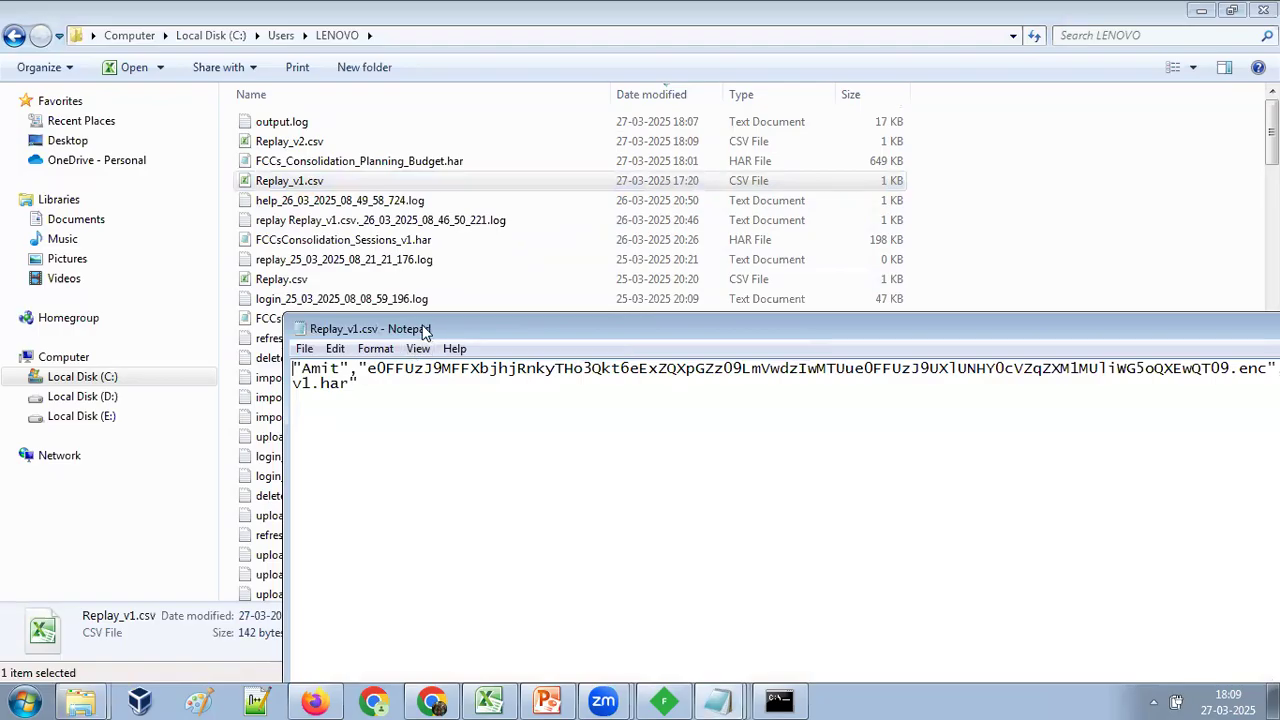
{"action": "left_click_drag", "start_coordinate": [425, 330], "coordinate": [263, 298]}
Compare the encrypt=true|false option on the replay command slide in PowerPoint with the password field in Replay_v1.csv.
{"action": "left_click", "coordinate": [532, 695]}
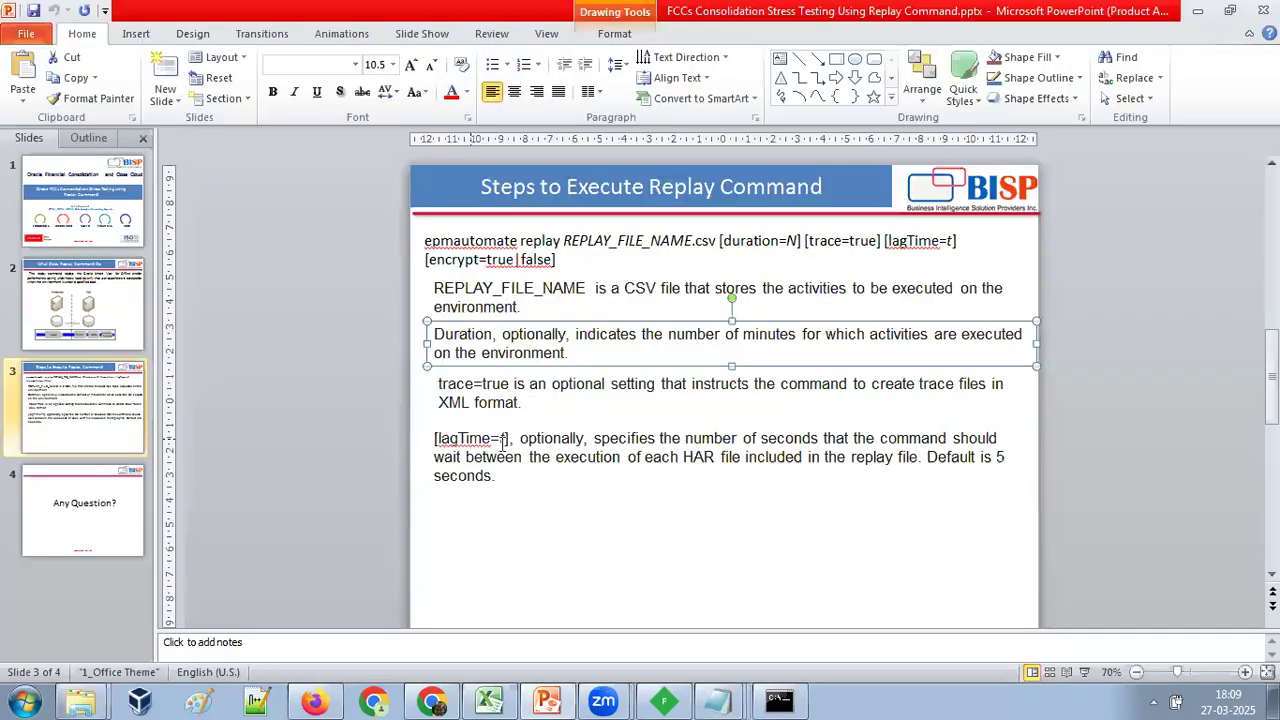
{"action": "left_click", "coordinate": [503, 440]}
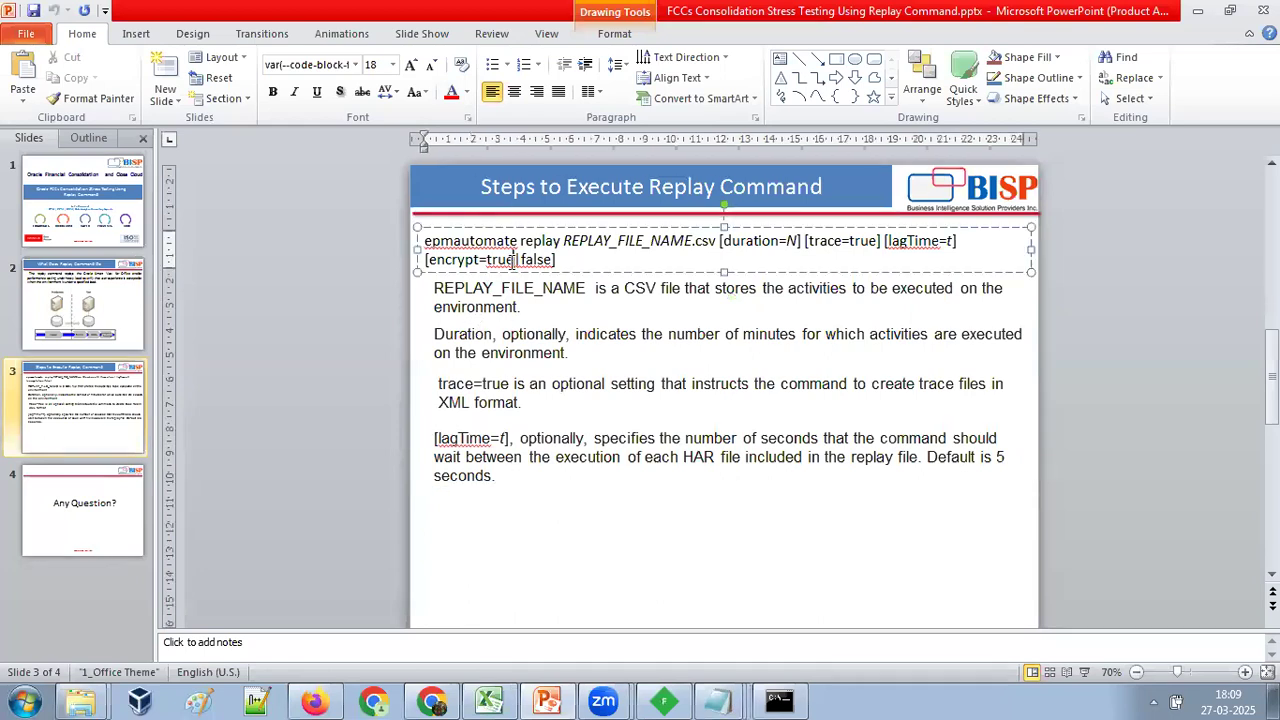
{"action": "double_click", "coordinate": [513, 261]}
{"action": "key", "text": "alt+Tab"}
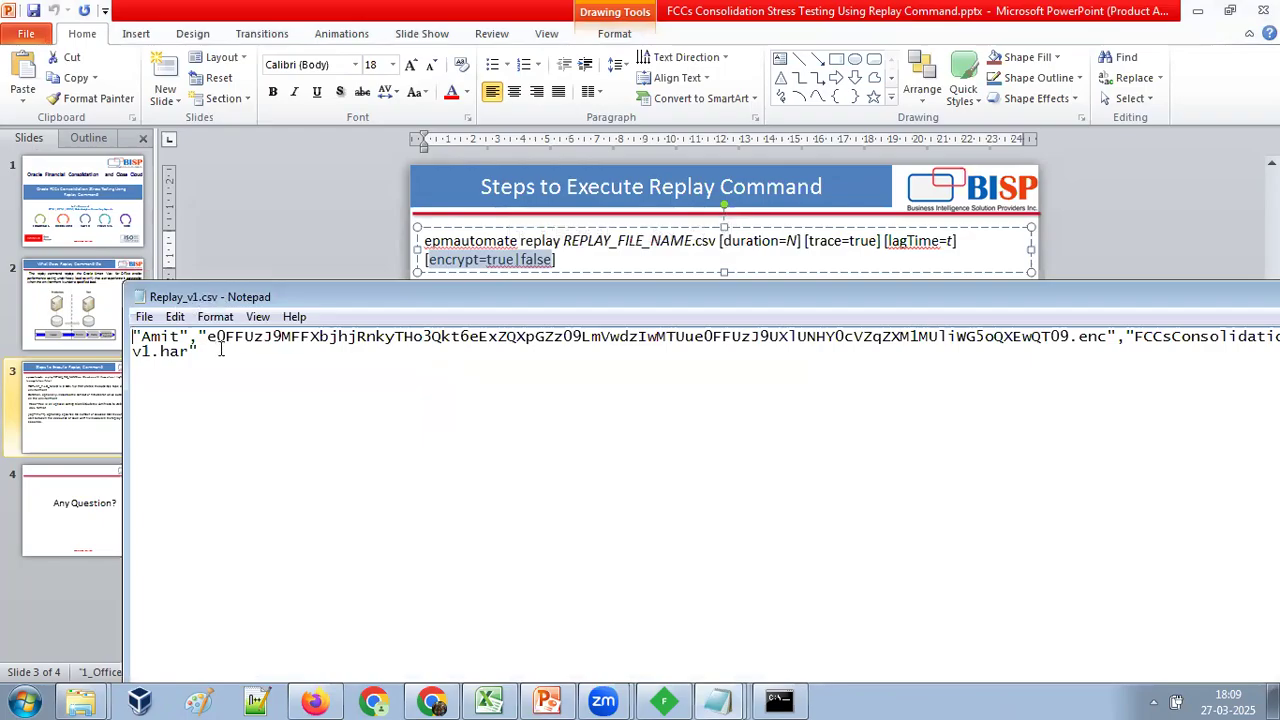
{"action": "left_click_drag", "start_coordinate": [207, 341], "coordinate": [1113, 339]}
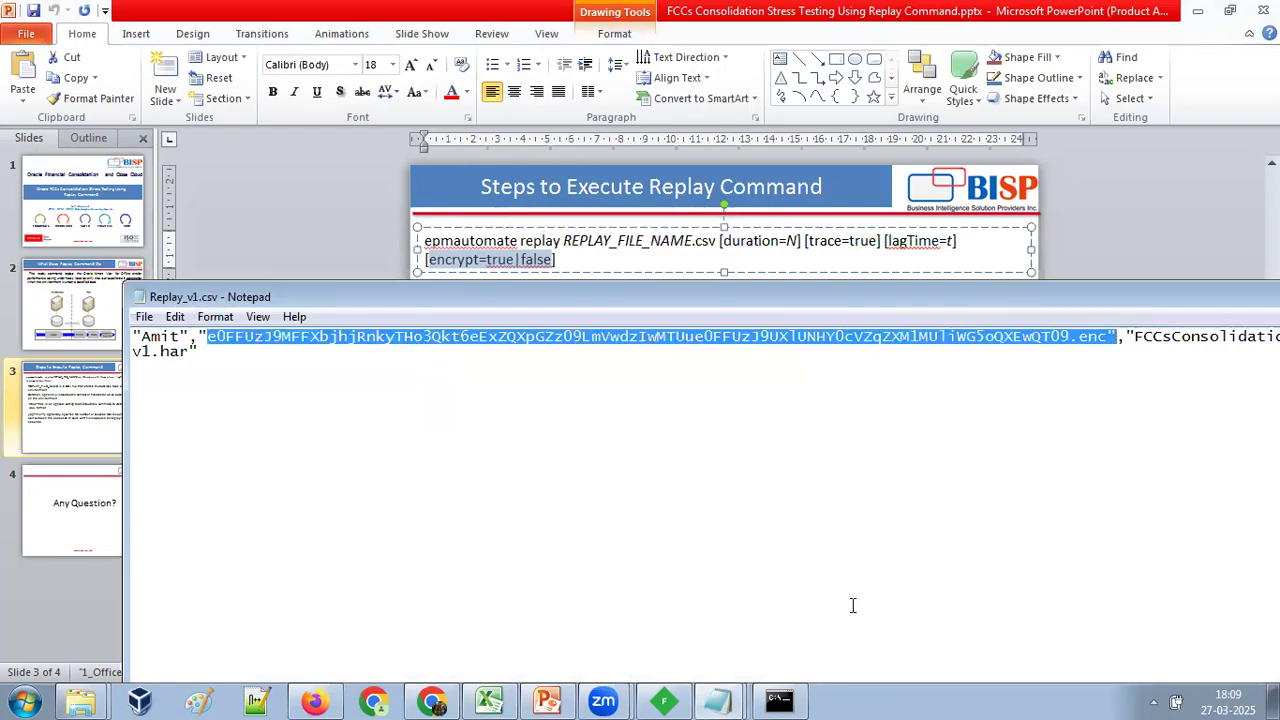
Switch back to PowerPoint and display the closing "Any Question?" slide.
{"action": "left_click", "coordinate": [547, 701]}
{"action": "left_click", "coordinate": [57, 496]}
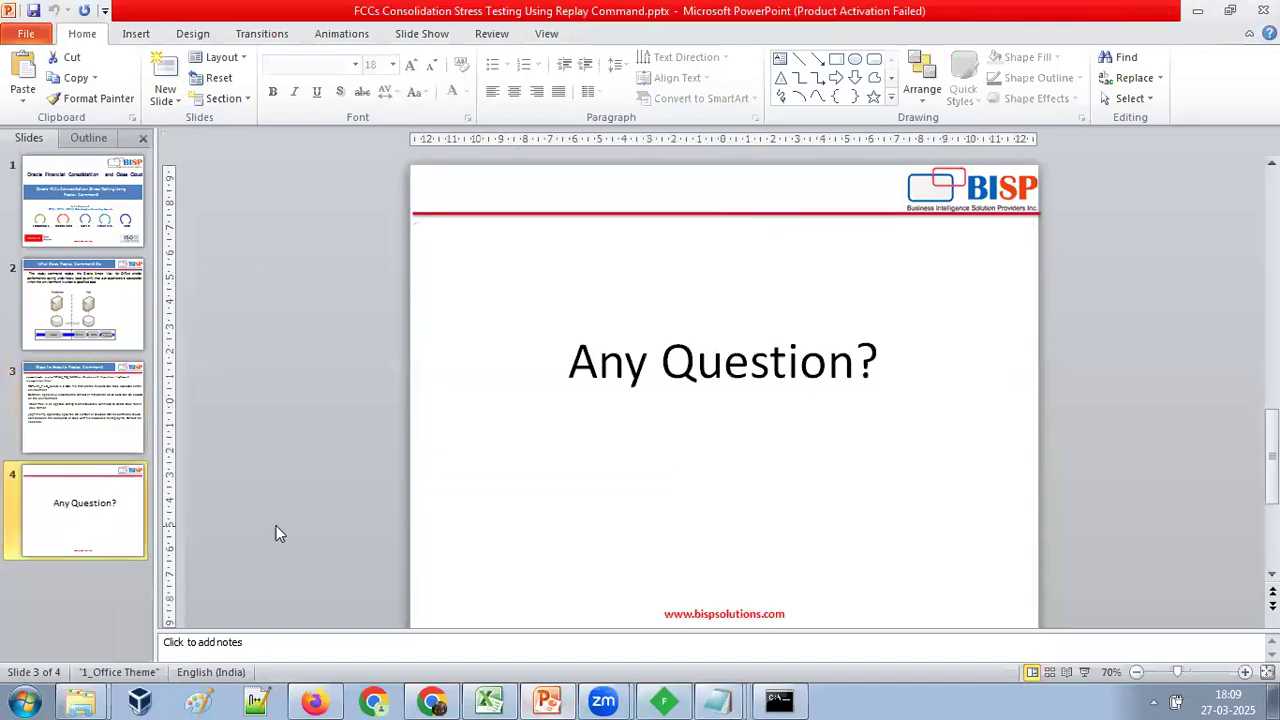